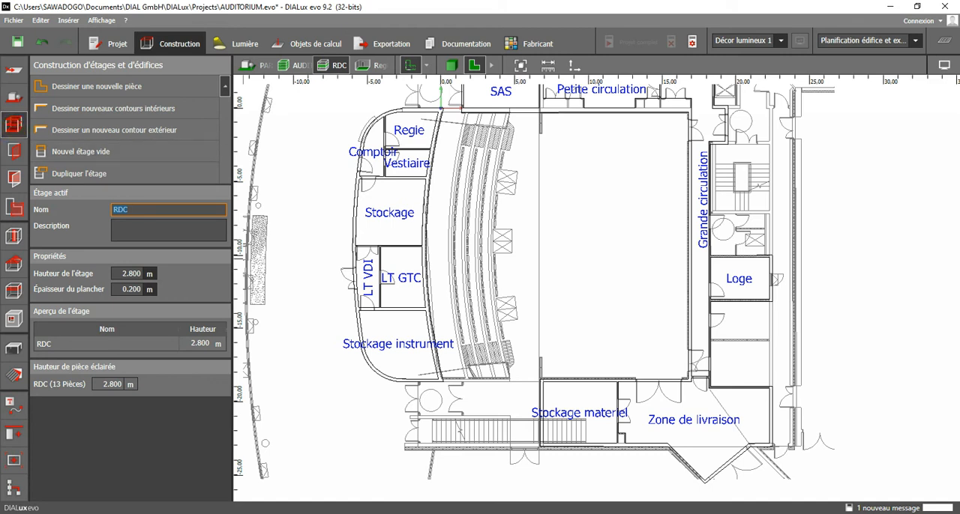
Set the storey height of the RDC ground floor to 4 m while viewing the building in 3D.
left_click(120, 274)
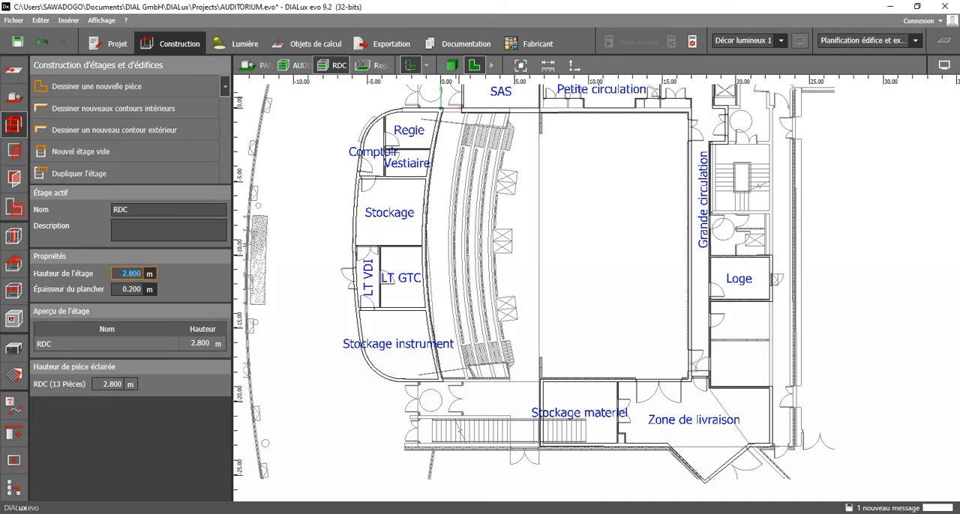
left_click(452, 65)
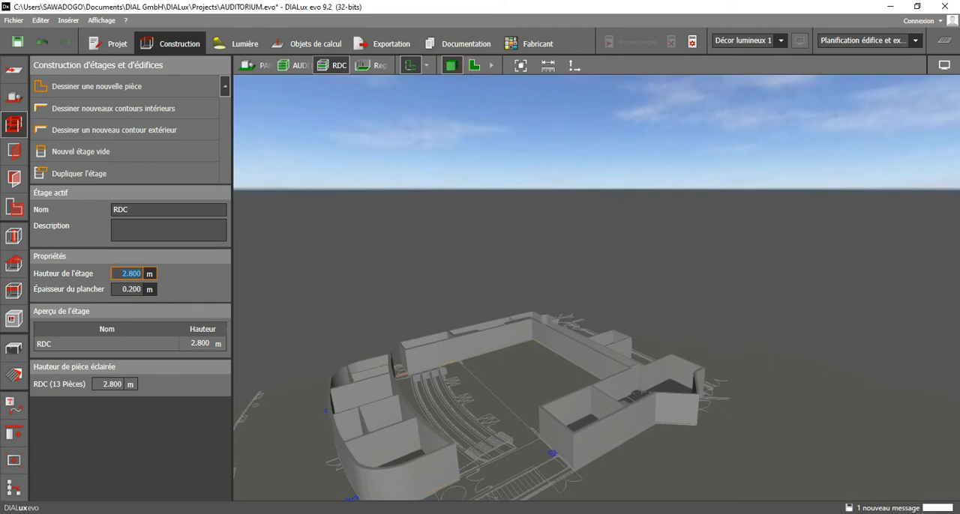
scroll(444, 283, "up", 1)
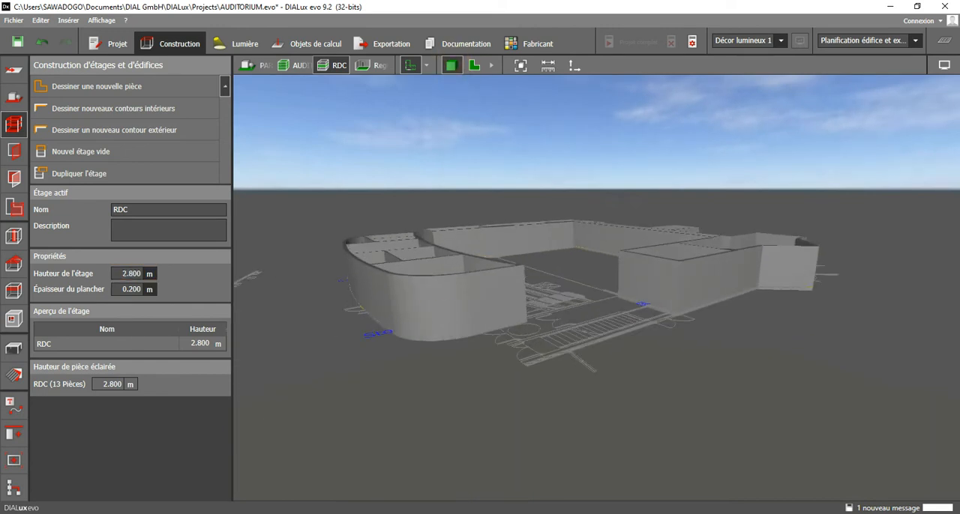
double_click(126, 274)
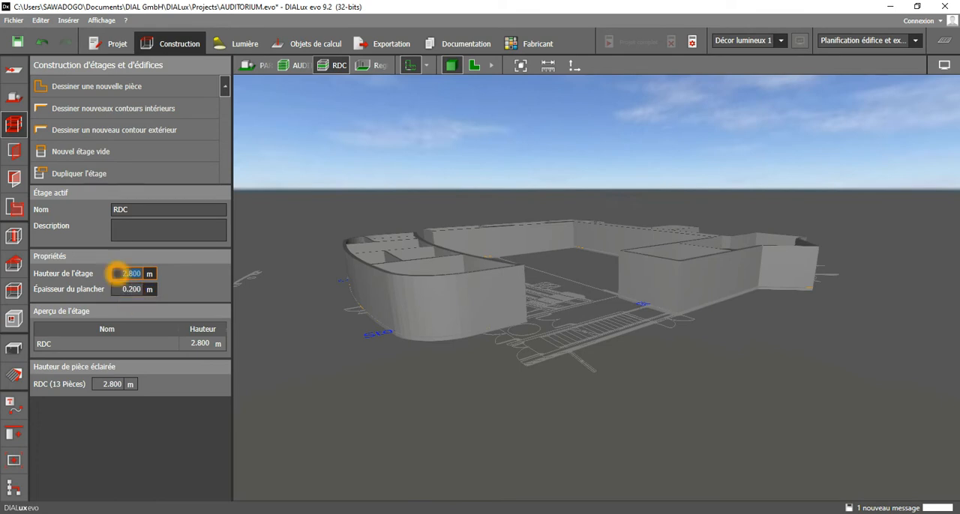
type("4")
left_click(132, 290)
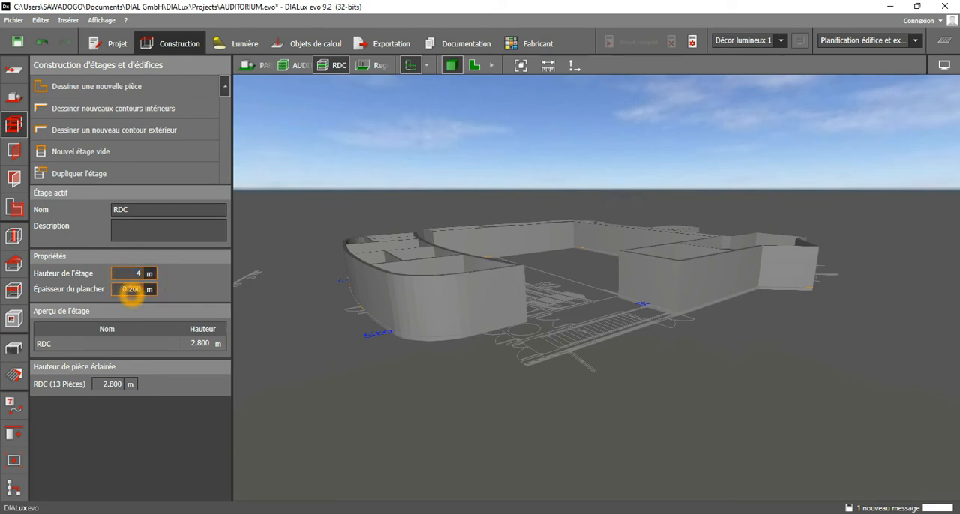
left_click(132, 289)
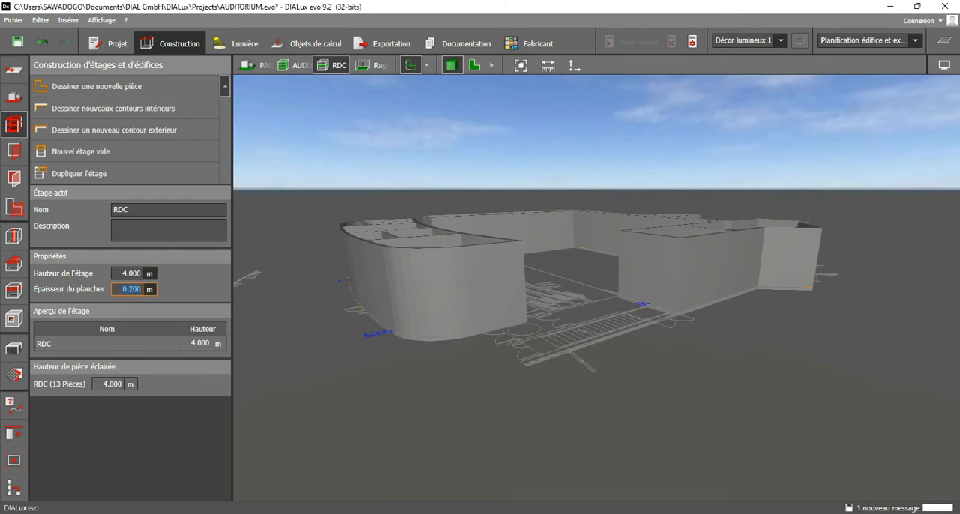
left_click(143, 272)
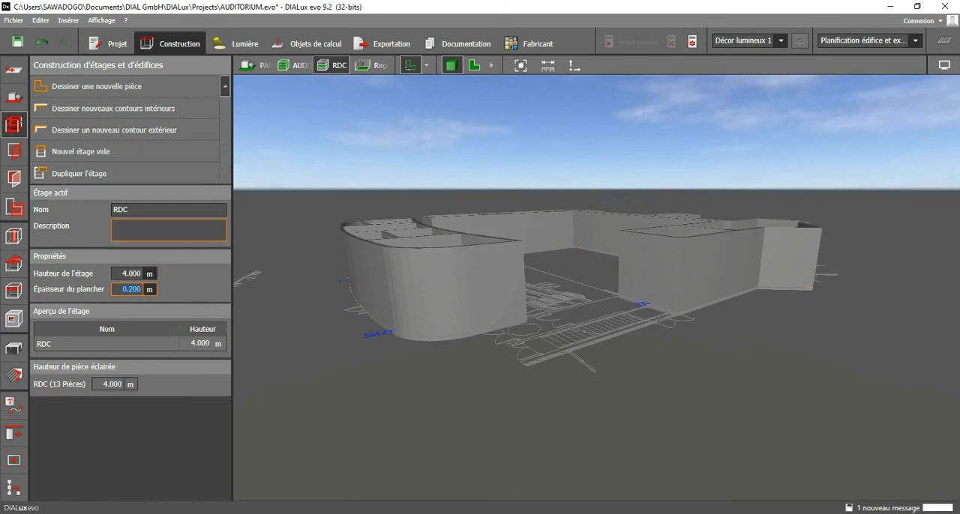
Return to the floor plan view and add a new empty storey to the building.
left_click(474, 65)
middle_click_drag(331, 212, 350, 300)
scroll(330, 260, "down", 1)
scroll(331, 245, "down", 1)
middle_click_drag(321, 267, 315, 217)
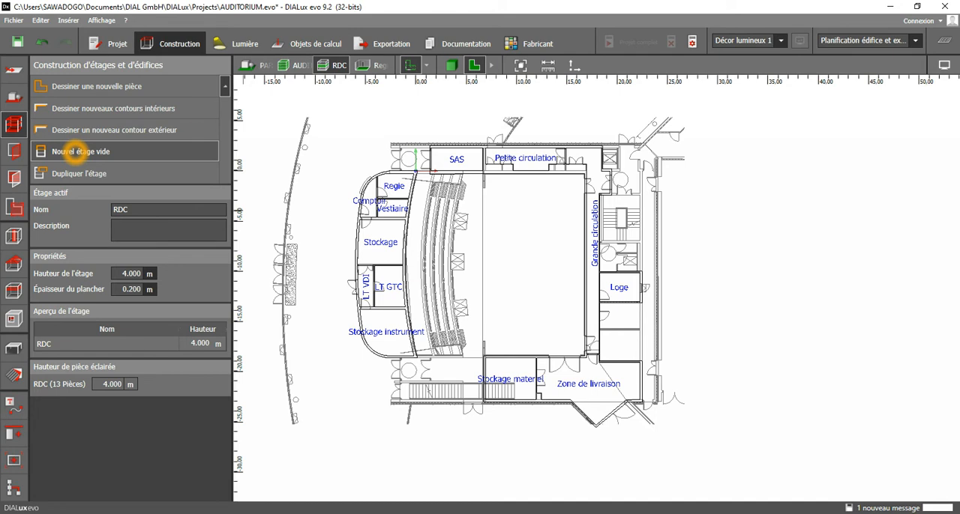
left_click(79, 152)
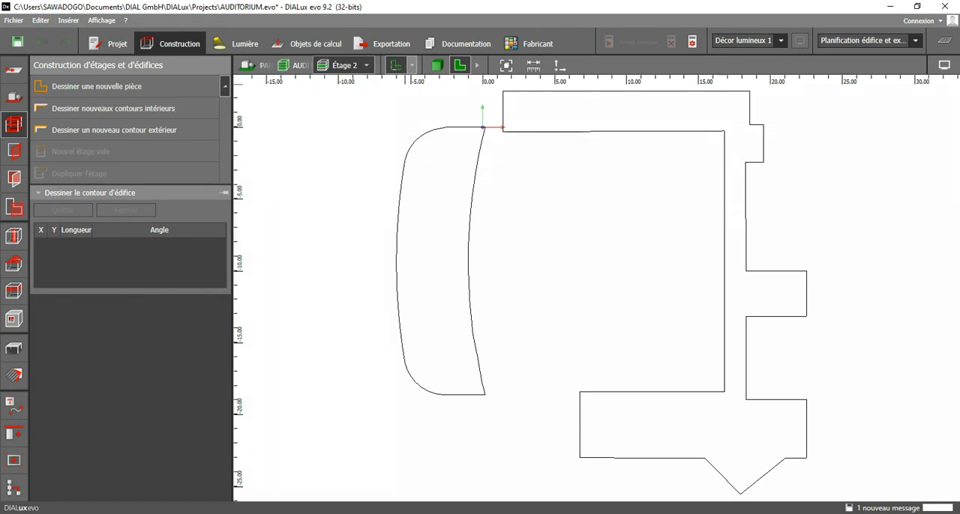
Load the AUD-R+1 DWG plan as the background drawing for Étage 2.
left_click(411, 66)
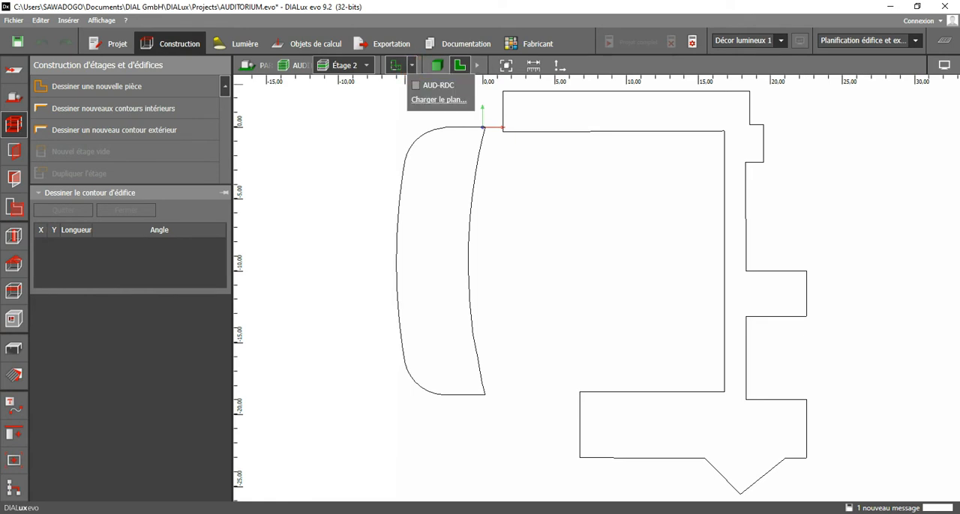
mouse_move(604, 513)
left_click(439, 100)
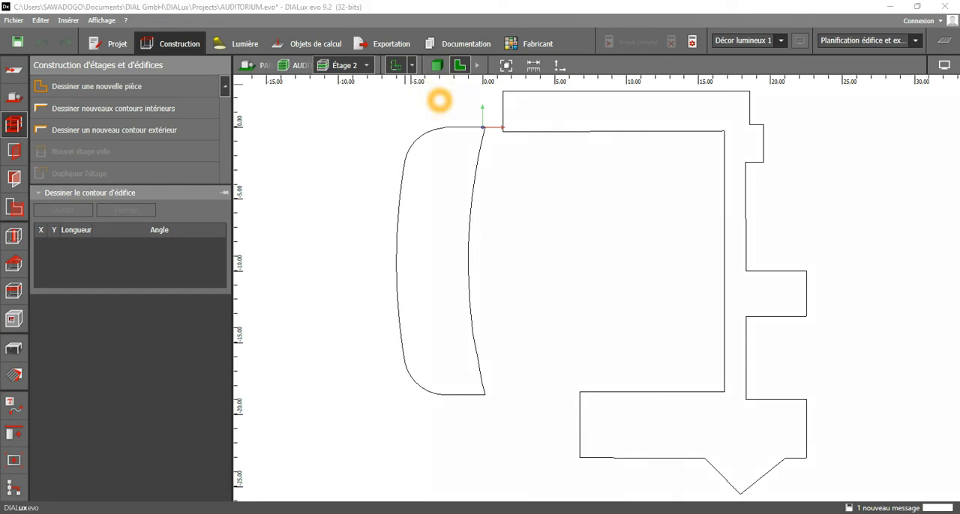
left_click(154, 114)
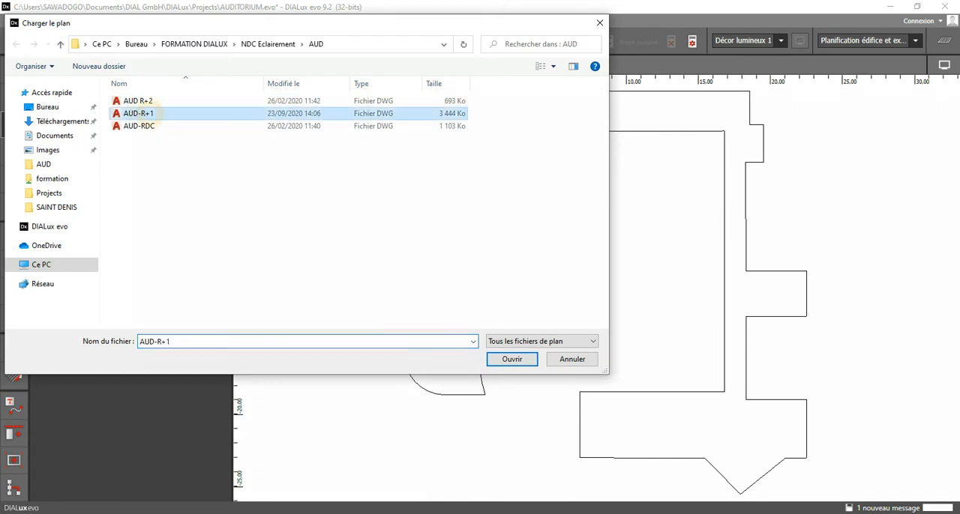
left_click(513, 358)
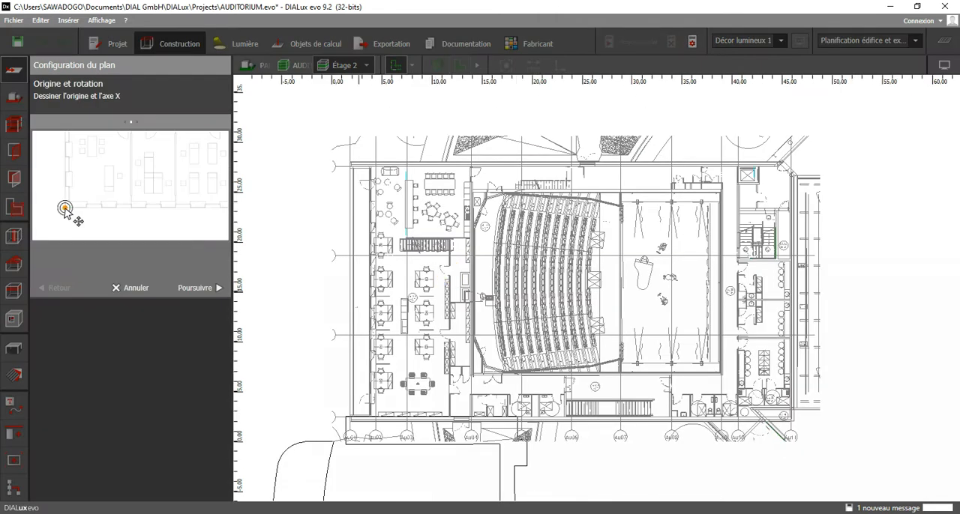
Keep the default origin and X axis for the AUD-R+1 plan and set its measurement unit to Millimètre.
left_click(65, 208)
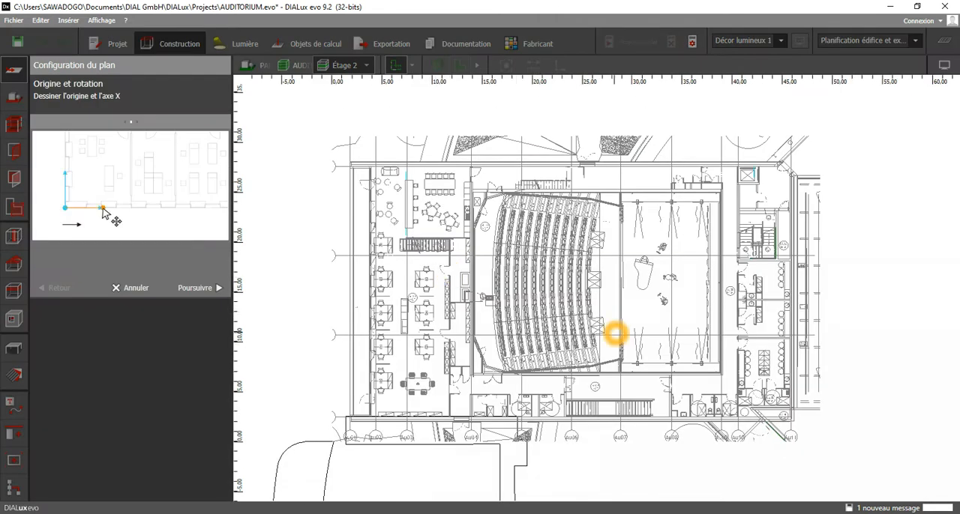
left_click(604, 353)
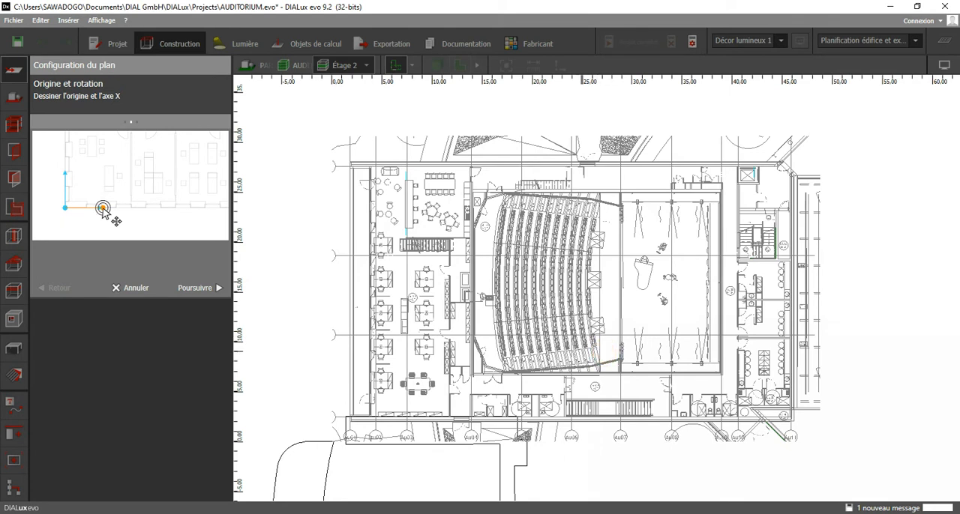
left_click(477, 335)
left_click(272, 299)
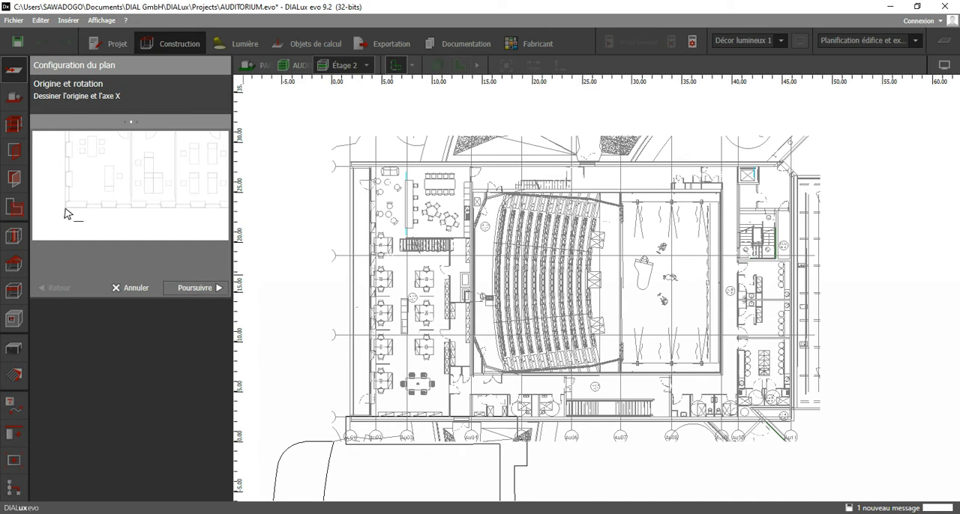
left_click(198, 290)
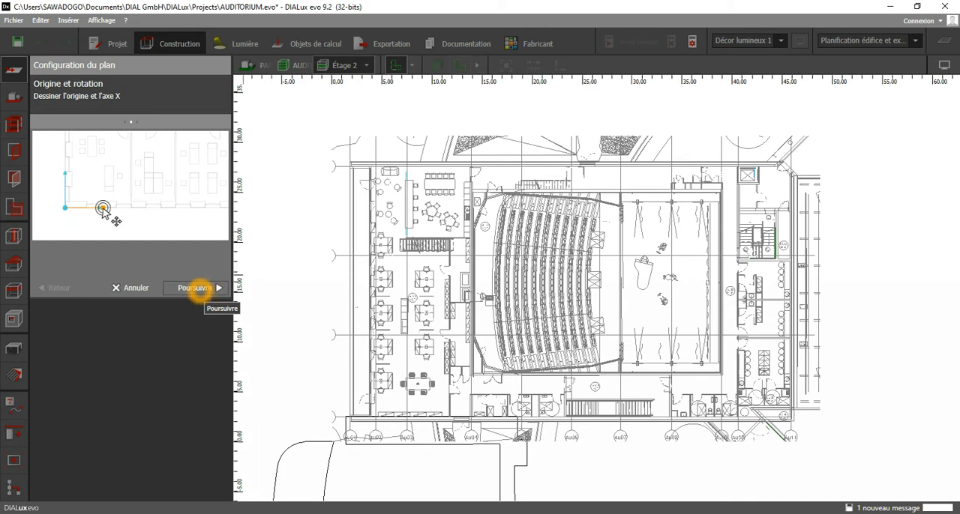
left_click(199, 289)
left_click(221, 269)
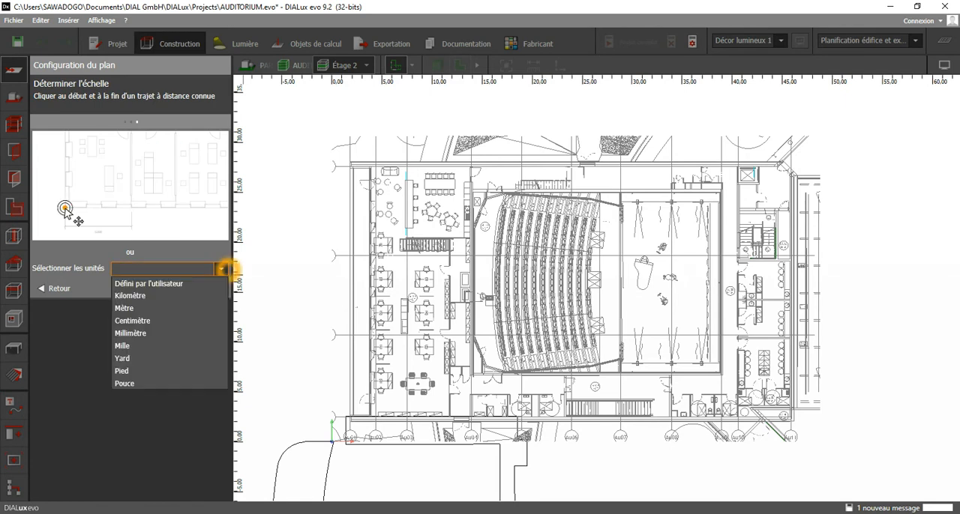
left_click(154, 332)
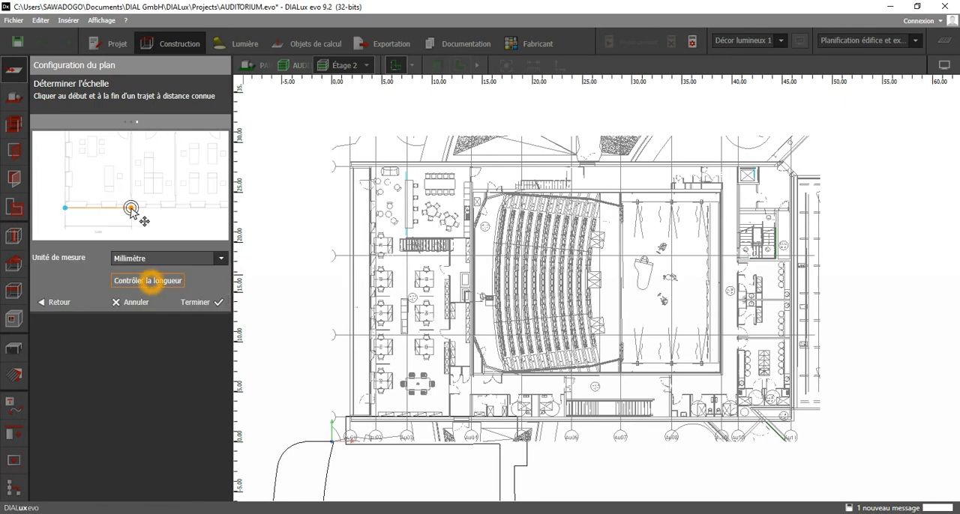
Check the plan's scale by measuring the width of a door opening, and finish the plan configuration.
left_click(148, 280)
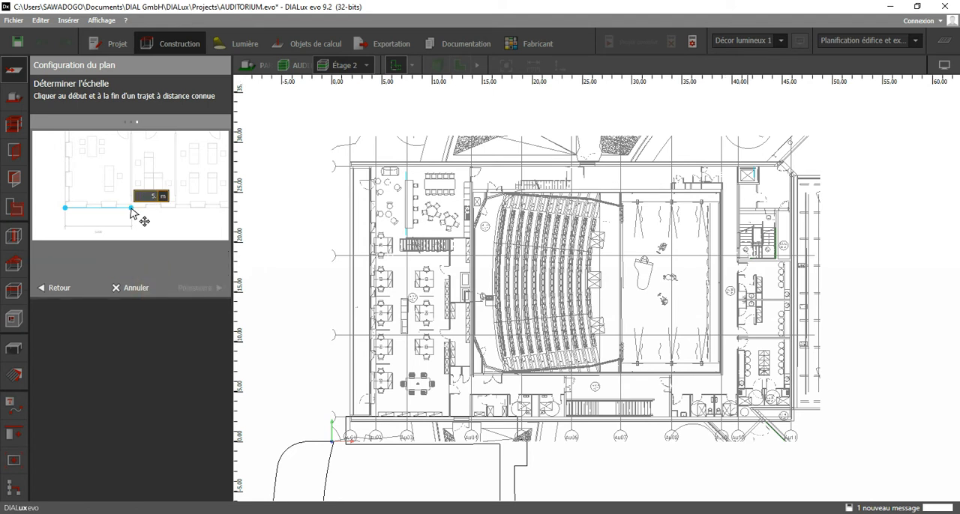
scroll(744, 355, "up", 4)
scroll(744, 355, "up", 4)
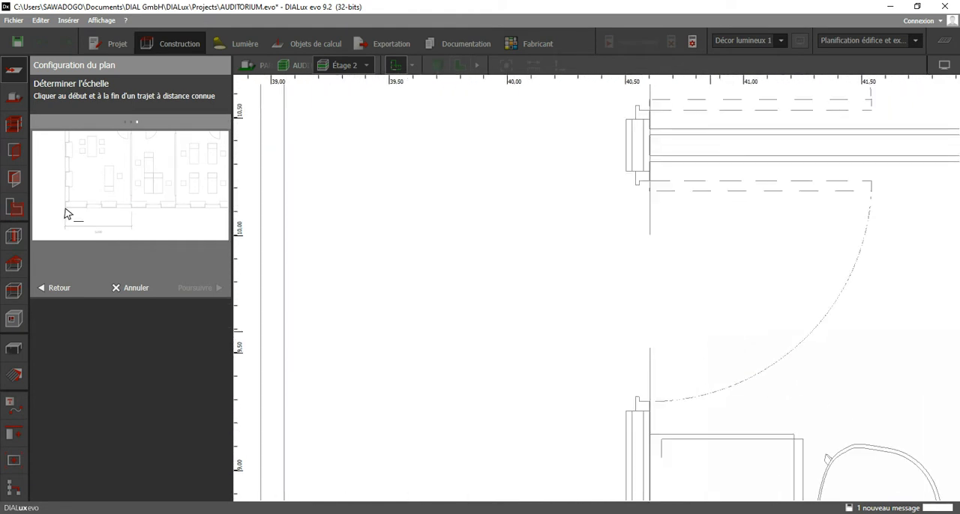
left_click(643, 182)
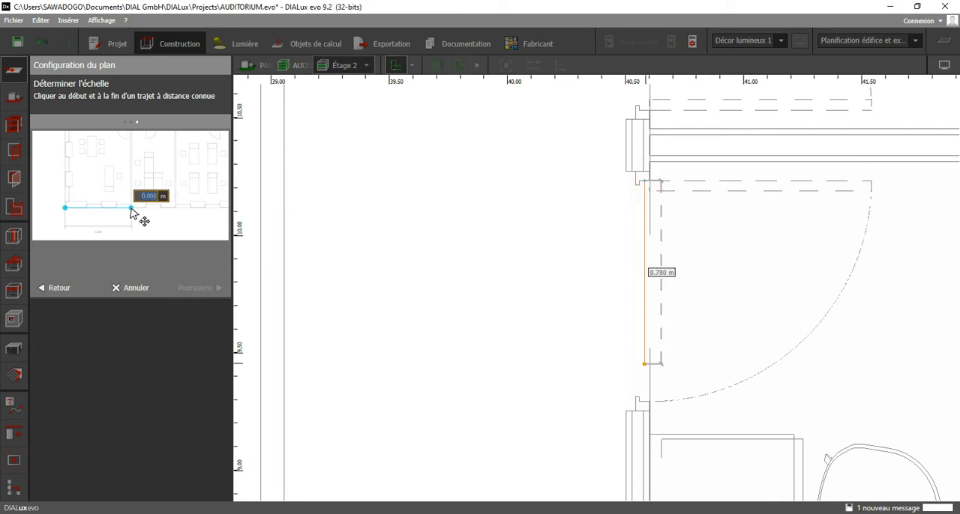
left_click(643, 402)
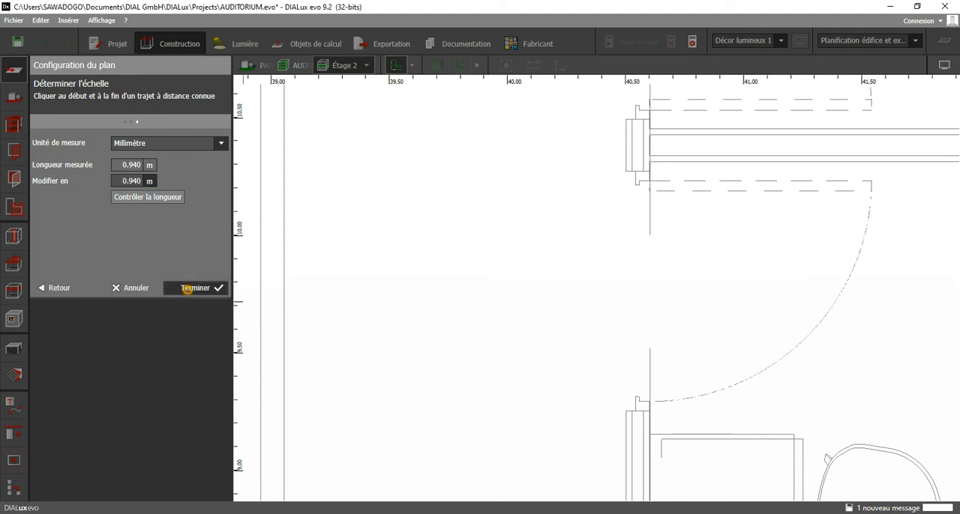
left_click(187, 289)
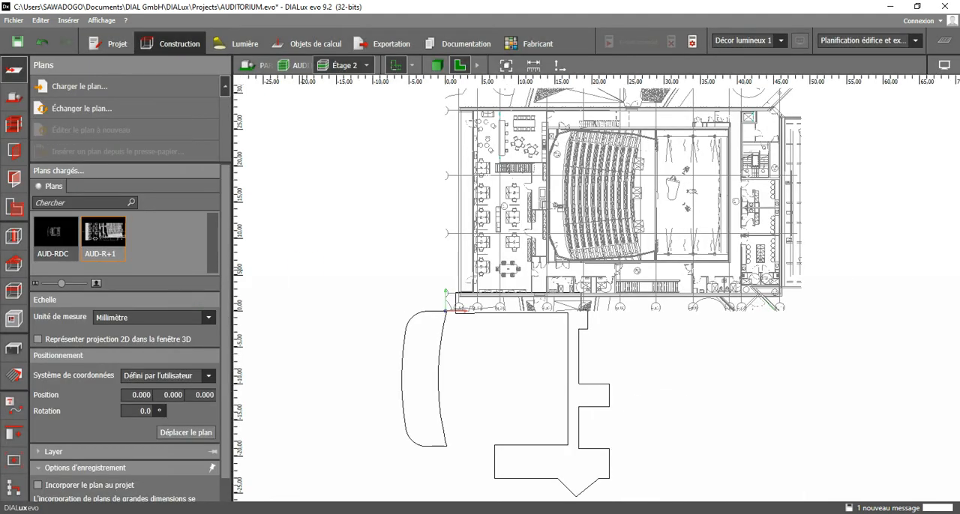
Move the AUD-R+1 plan so the stage wall's lower-right corner coincides with the matching inner corner of the ground-floor outline.
middle_click_drag(666, 350, 667, 327)
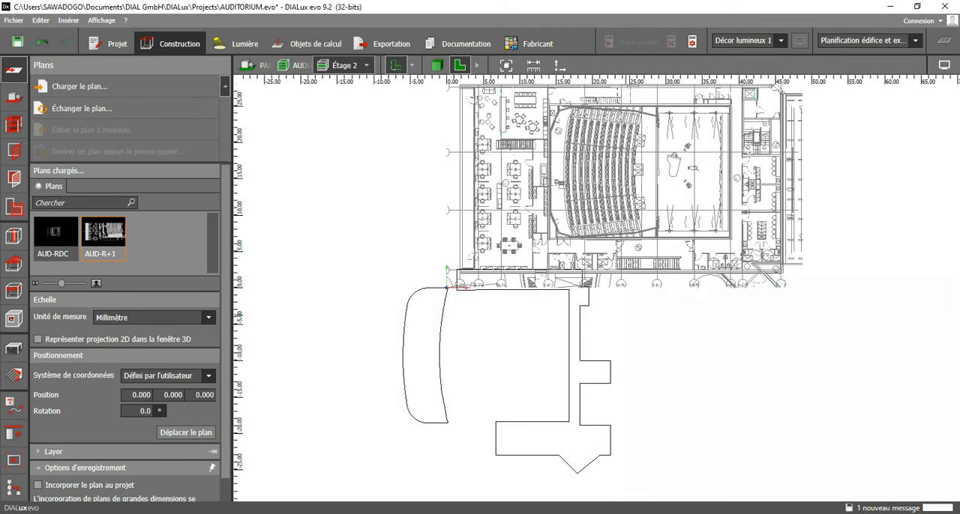
left_click(500, 415)
left_click(522, 405)
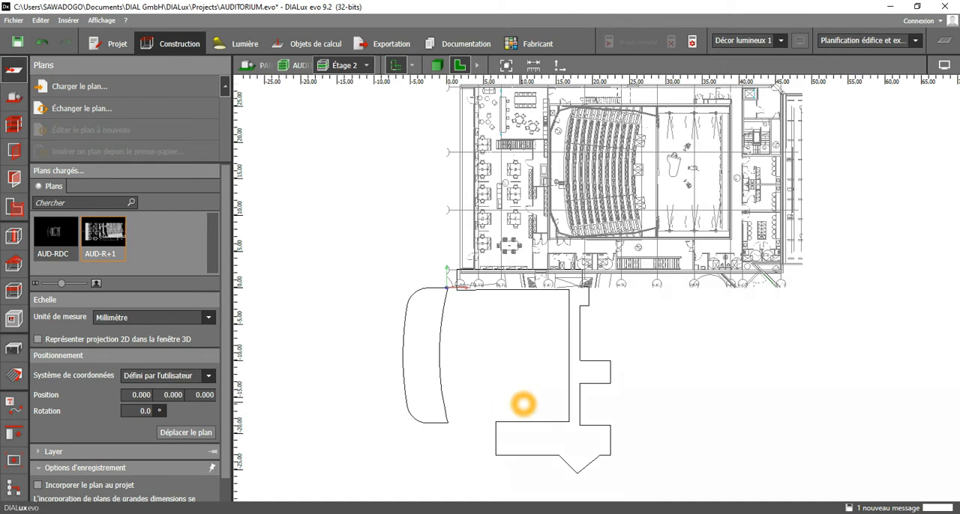
left_click(184, 433)
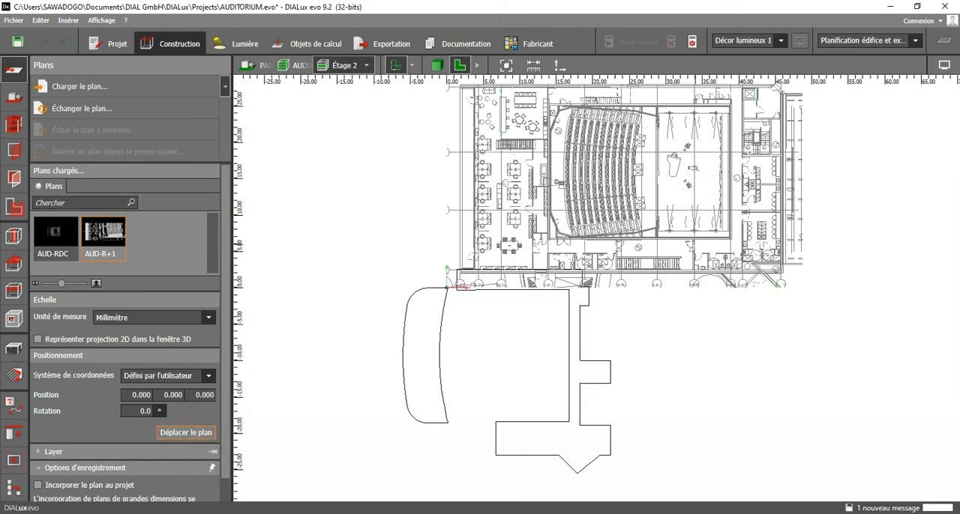
scroll(722, 238, "up", 5)
scroll(739, 240, "up", 5)
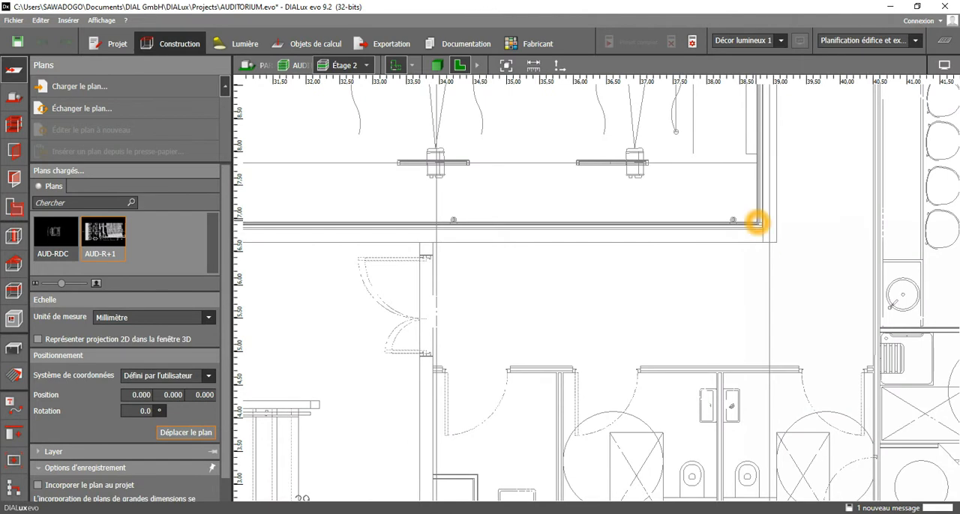
scroll(752, 301, "down", 2)
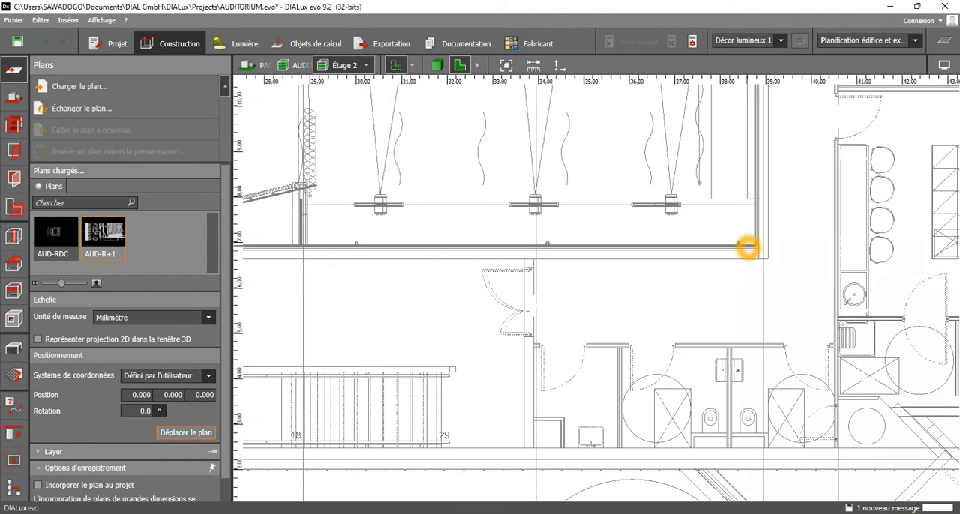
scroll(749, 248, "up", 2)
left_click(756, 244)
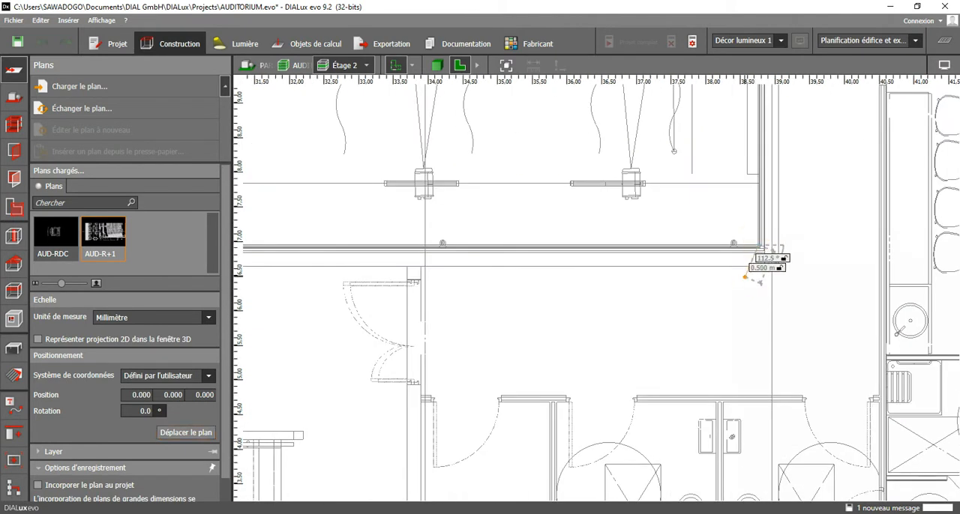
scroll(743, 272, "down", 3)
scroll(731, 288, "down", 3)
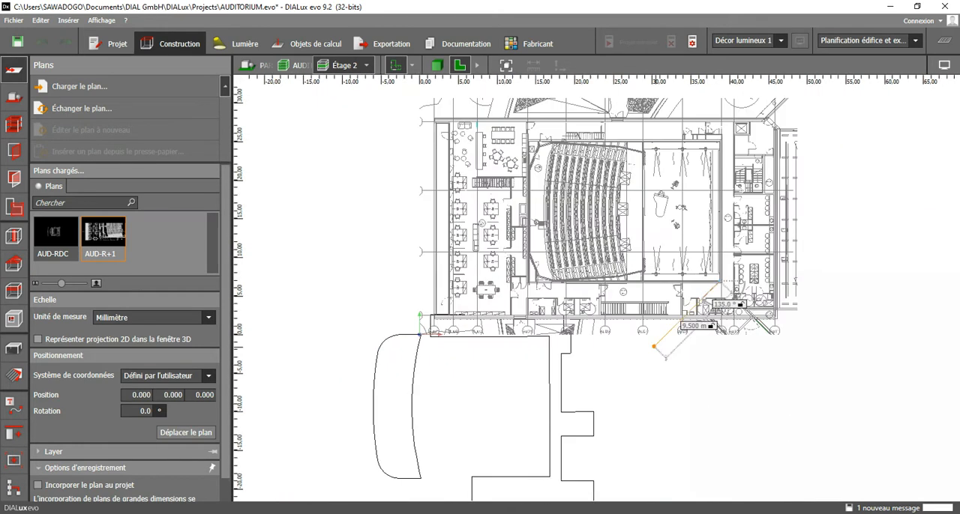
scroll(547, 486, "up", 2)
left_click(558, 467)
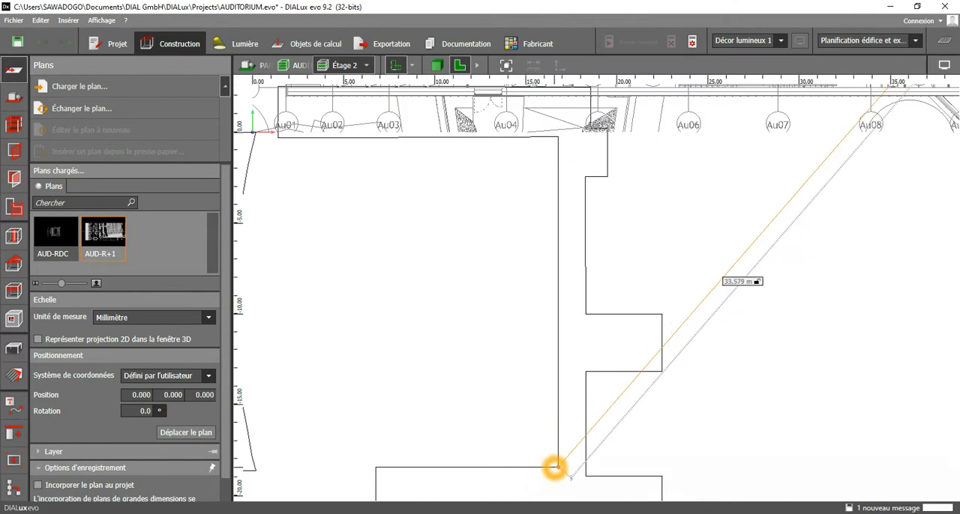
left_click(557, 466)
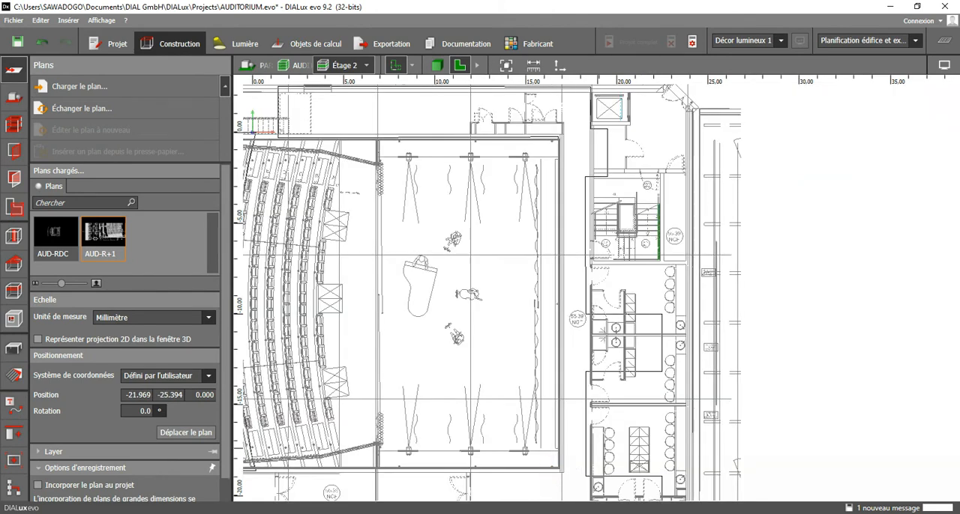
middle_click_drag(646, 412, 644, 388)
scroll(645, 388, "down", 4)
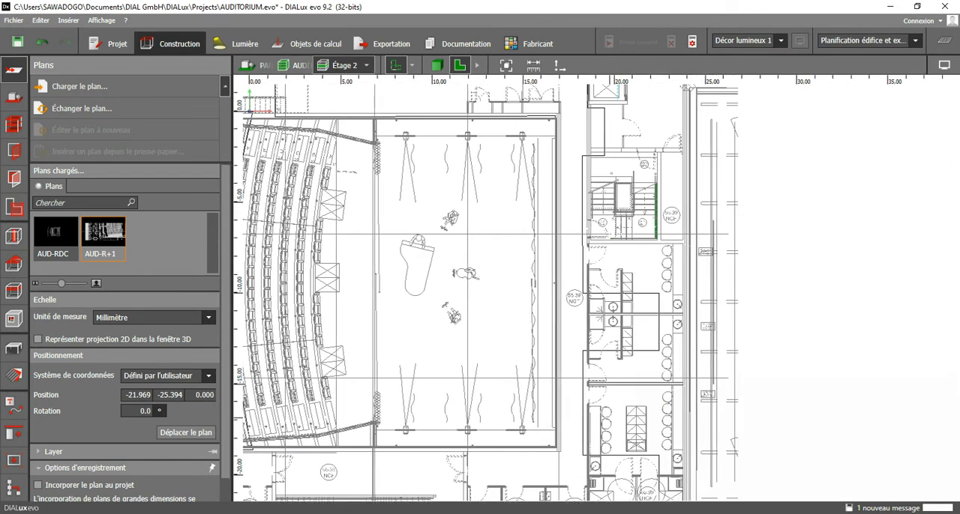
scroll(572, 366, "up", 1)
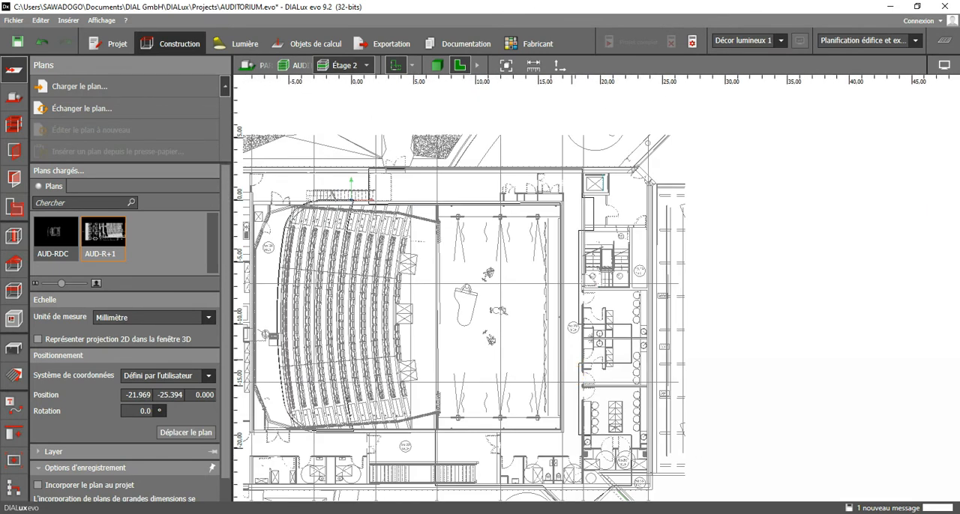
Decline the reminder to save the project.
scroll(572, 365, "up", 1)
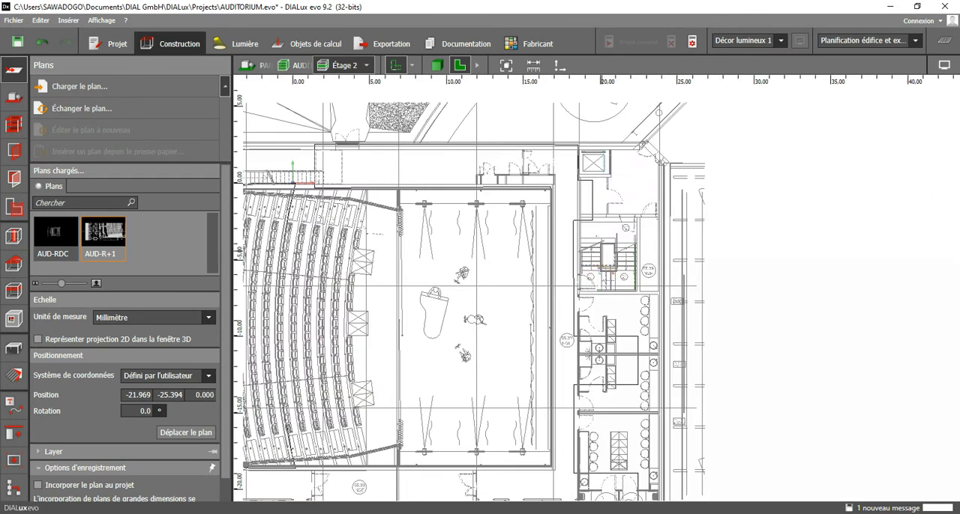
scroll(600, 238, "up", 5)
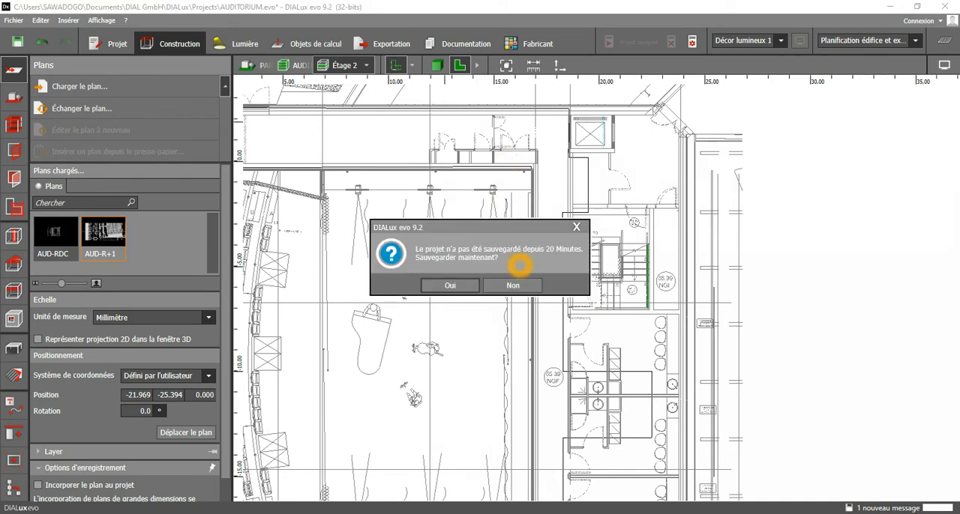
left_click(512, 285)
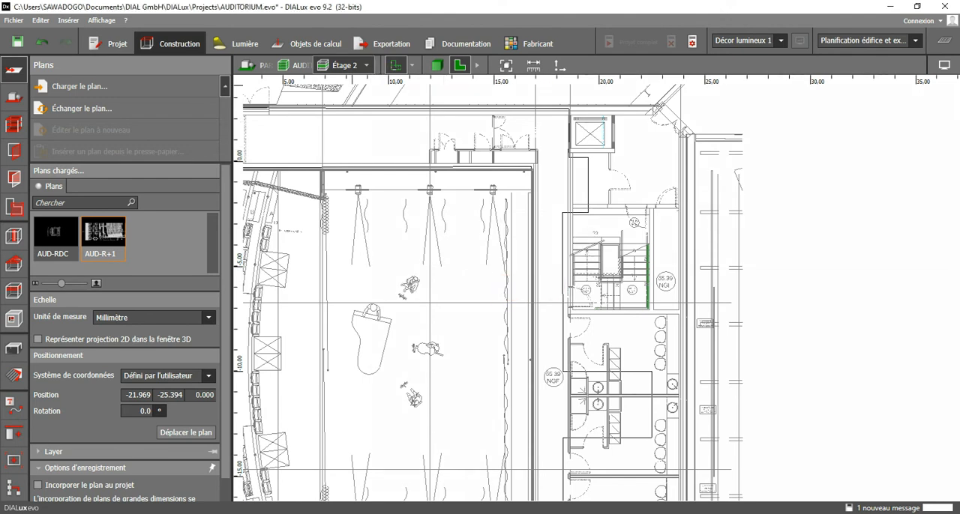
Compare the AUD-RDC and AUD-R+1 plans by repeatedly showing and hiding AUD-RDC around the stage and right wing.
left_click(412, 65)
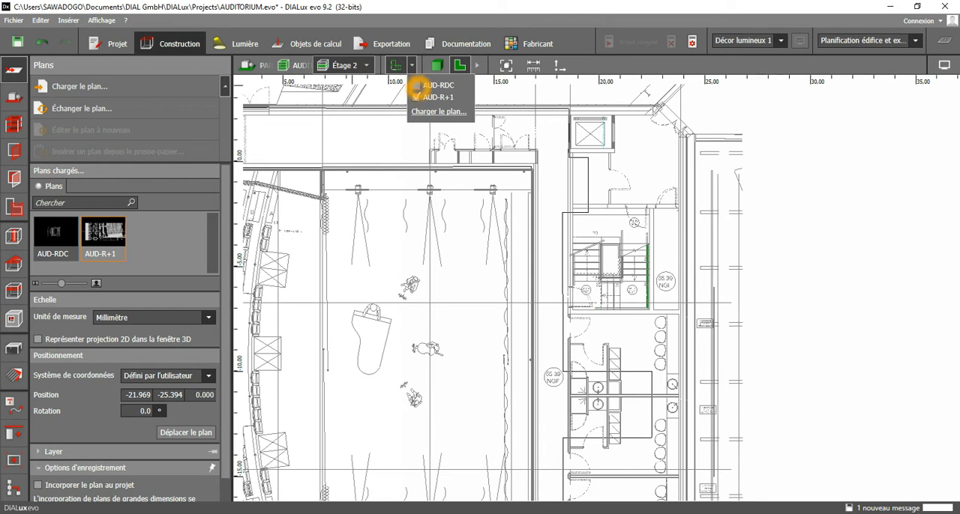
left_click(417, 85)
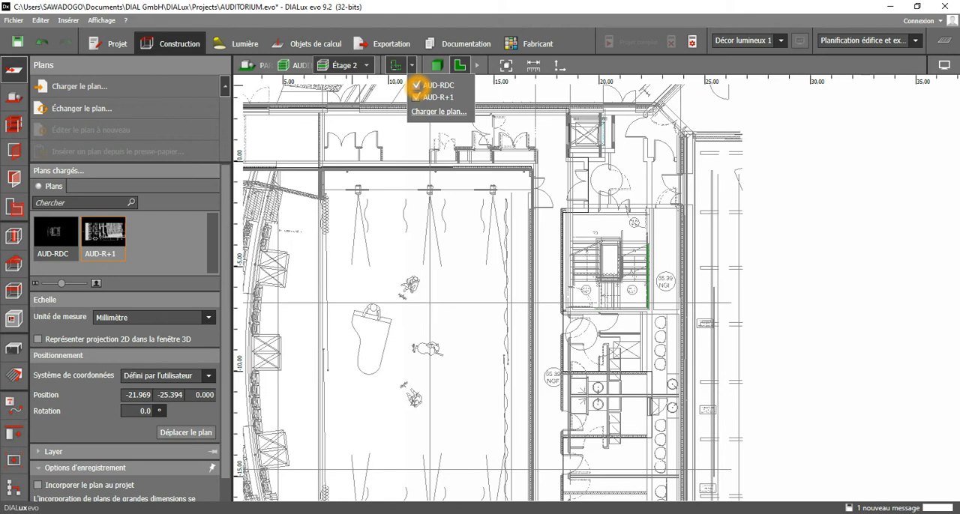
left_click(417, 85)
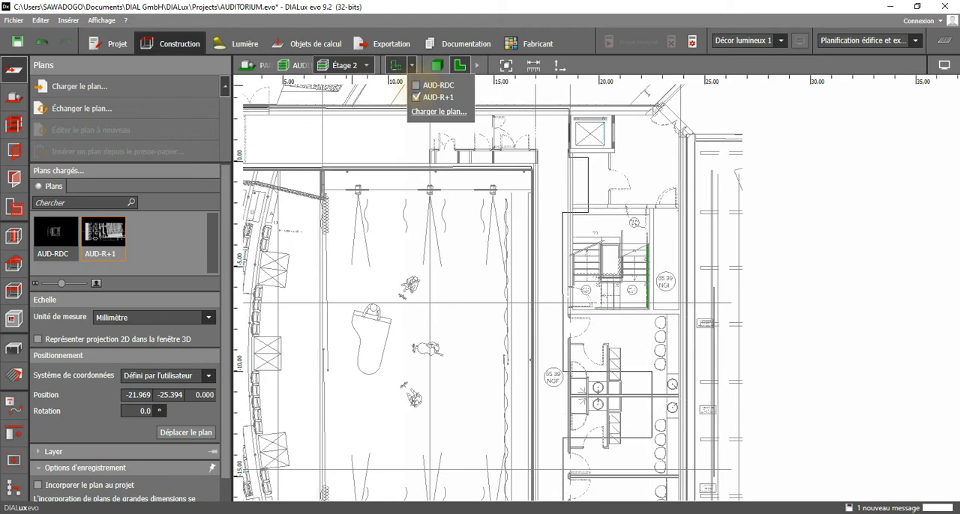
left_click(417, 86)
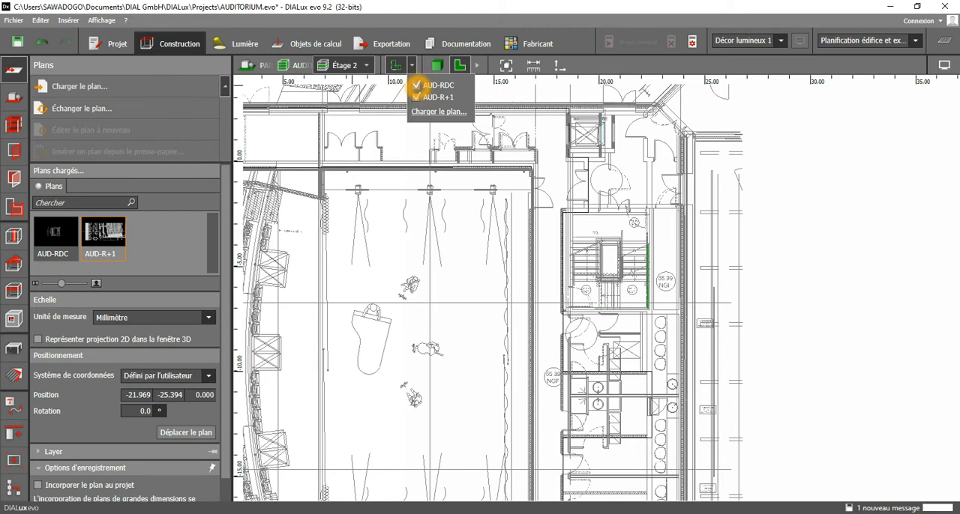
left_click(417, 85)
left_click(417, 85)
left_click(417, 85)
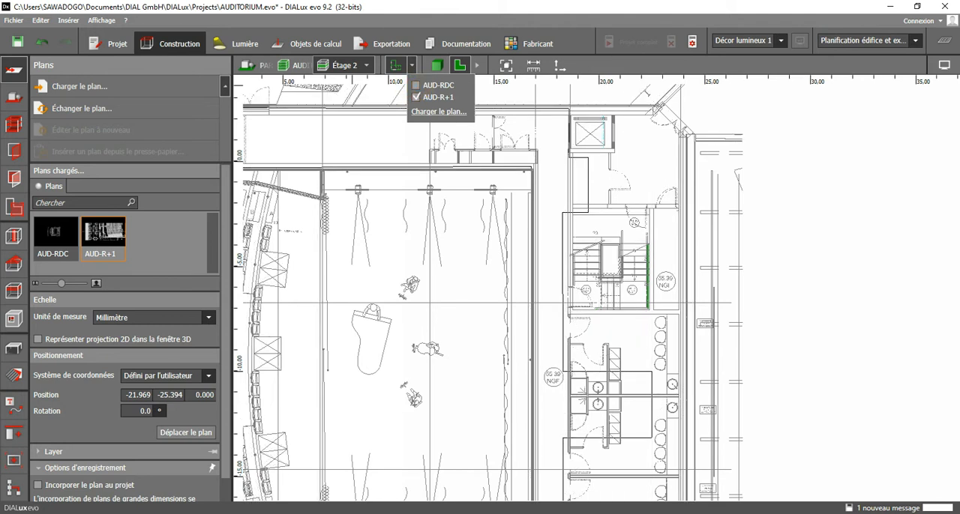
left_click(604, 225)
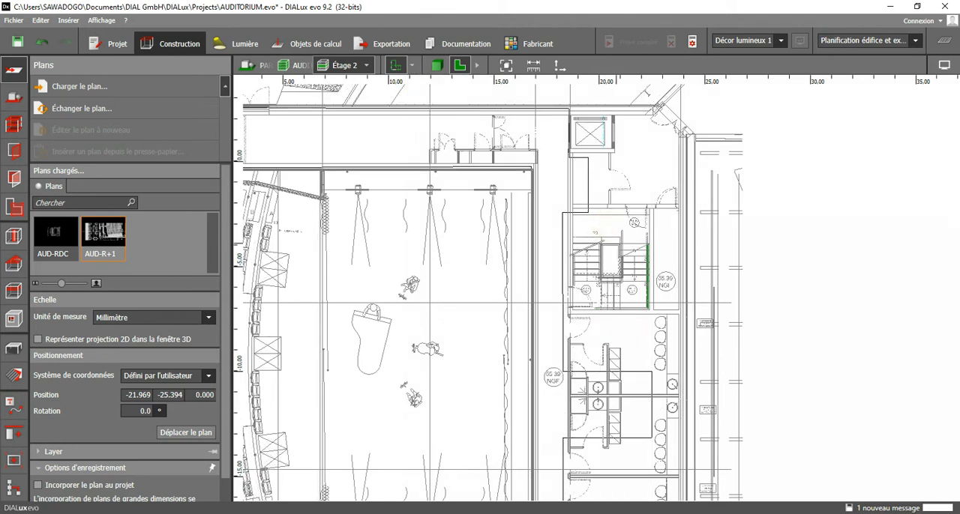
Examine the alignment of both plans at the right-wing staircase by toggling AUD-RDC, and leave both plans displayed.
scroll(622, 251, "up", 5)
scroll(622, 252, "up", 1)
middle_click_drag(621, 251, 530, 217)
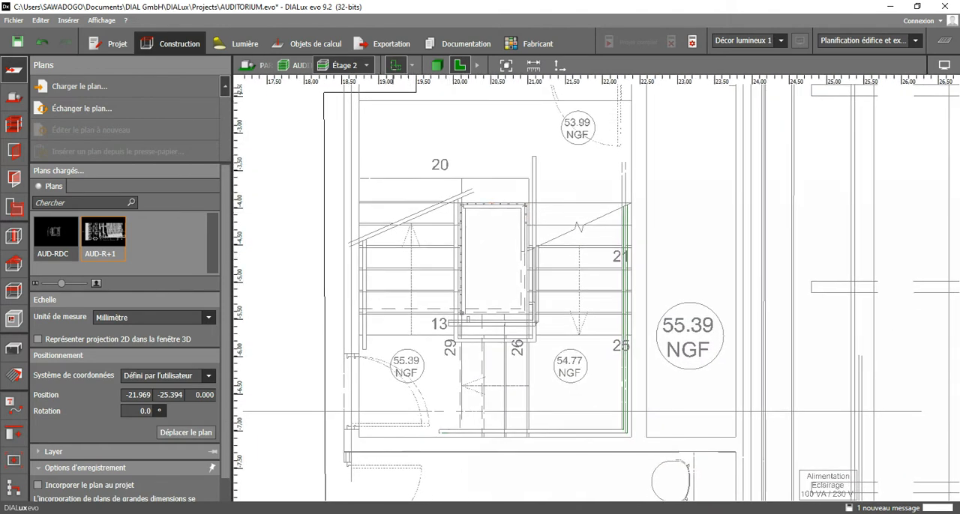
left_click(412, 66)
left_click(416, 85)
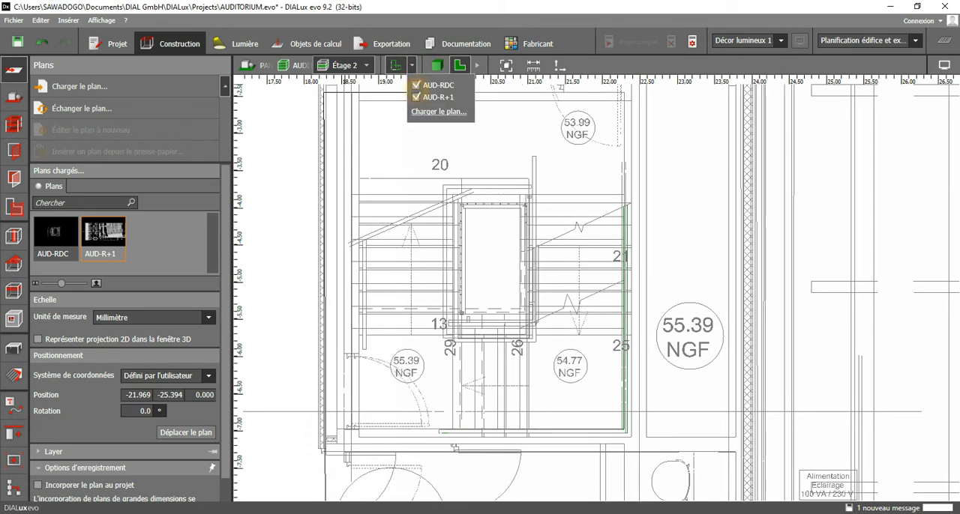
left_click(416, 85)
left_click(417, 84)
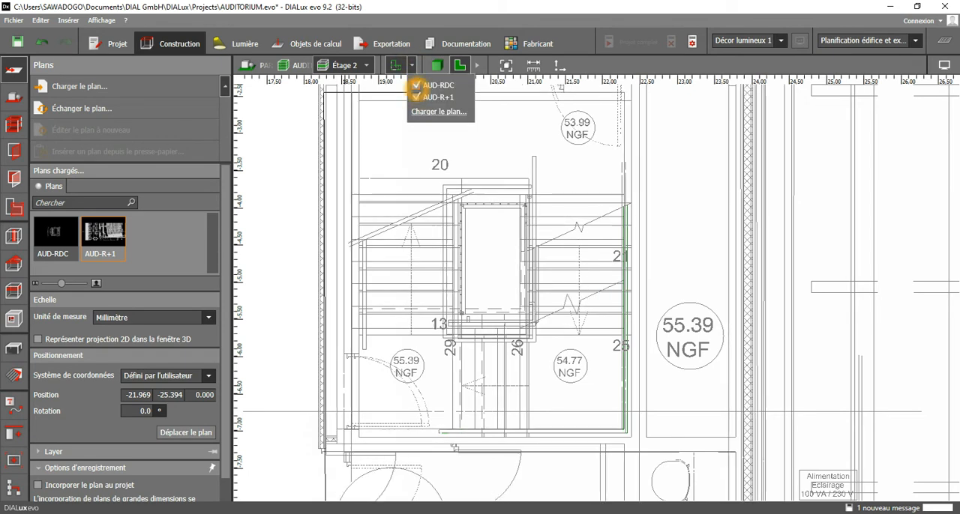
left_click(416, 84)
left_click(416, 85)
left_click(416, 85)
left_click(416, 85)
left_click(416, 85)
left_click(416, 85)
left_click(416, 84)
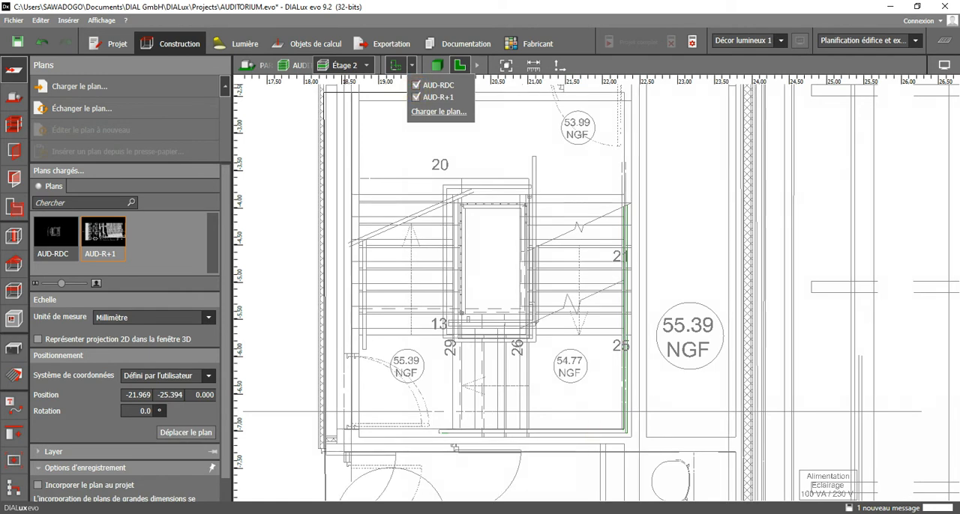
Move the AUD-R+1 plan so the stairwell's lower-right corner coincides with the matching stairwell corner of the AUD-RDC plan.
left_click(200, 433)
left_click(630, 439)
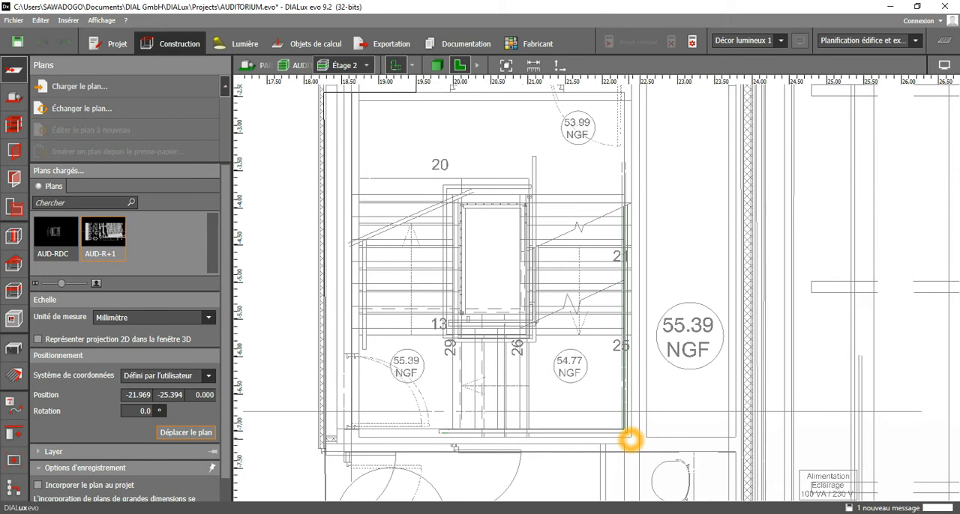
left_click(624, 432)
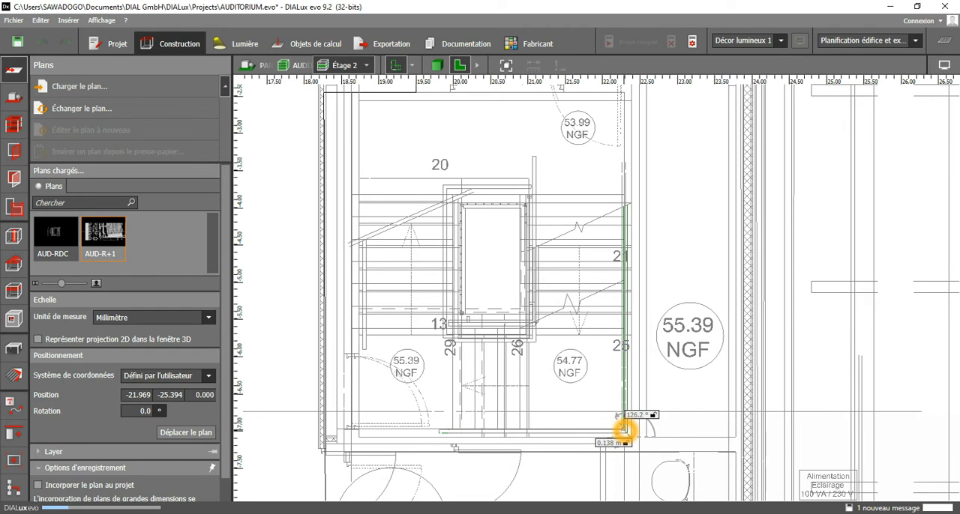
left_click(628, 443)
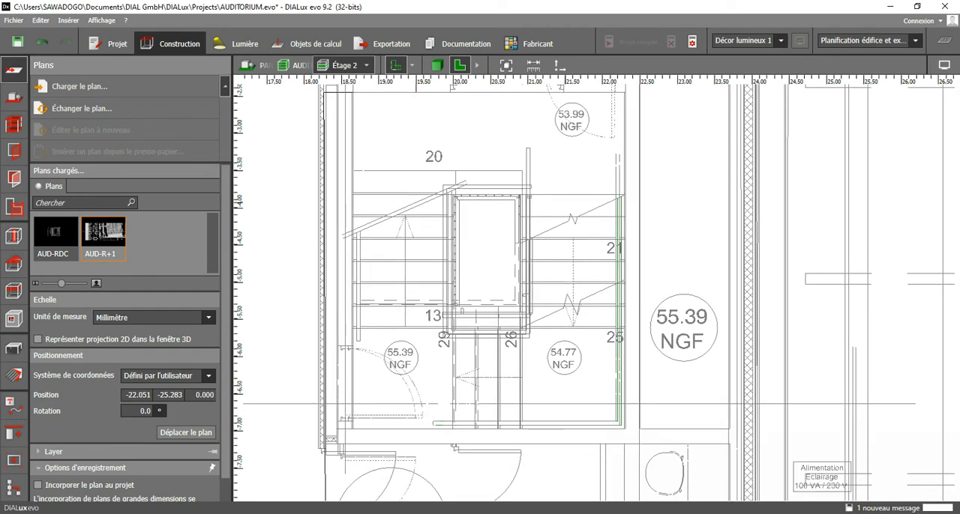
Check the staircase alignment again by toggling AUD-RDC, and leave only the AUD-R+1 plan displayed.
left_click(412, 65)
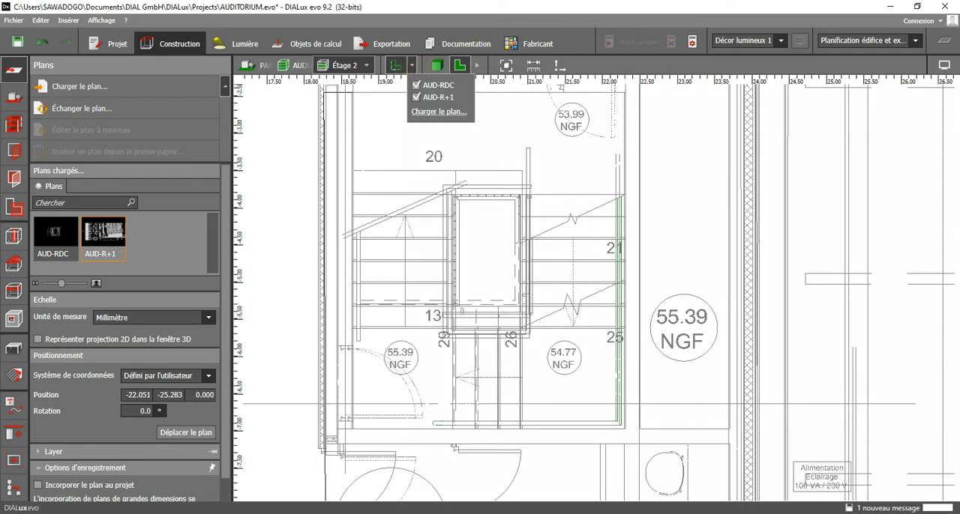
left_click(416, 86)
left_click(417, 85)
left_click(417, 86)
left_click(417, 86)
left_click(417, 86)
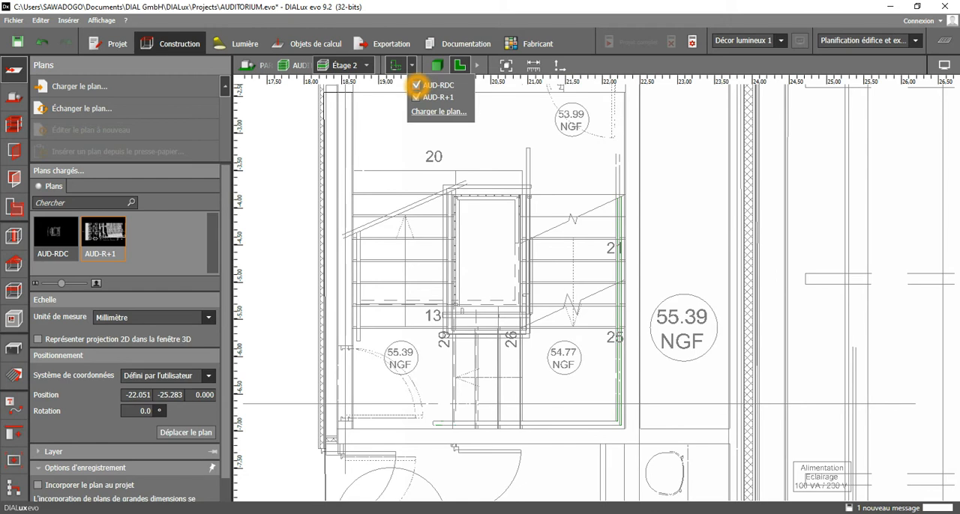
left_click(417, 85)
left_click(416, 85)
left_click(417, 85)
left_click(578, 298)
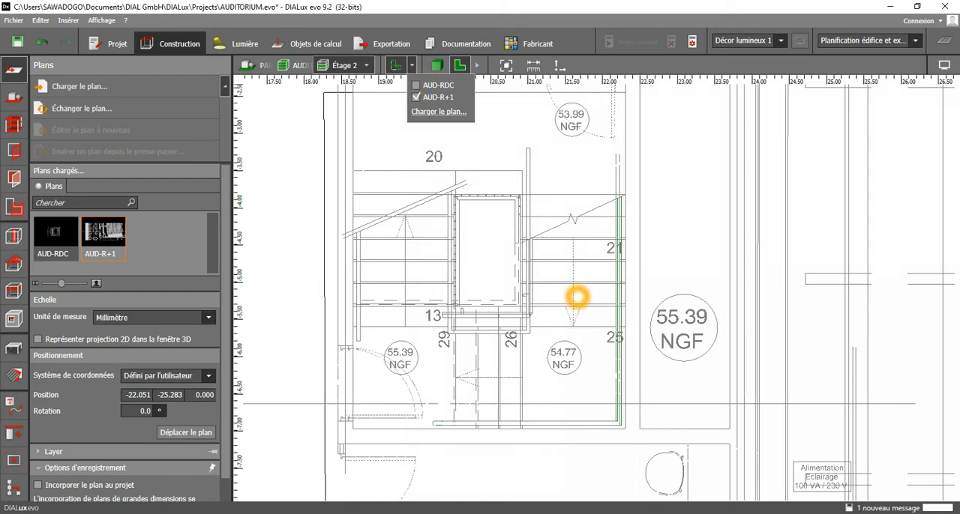
left_click(681, 219)
Begin a new exterior contour for Étage 2 with its first point at the building's lower-left outer corner on the plan.
scroll(674, 278, "down", 3)
scroll(674, 279, "down", 5)
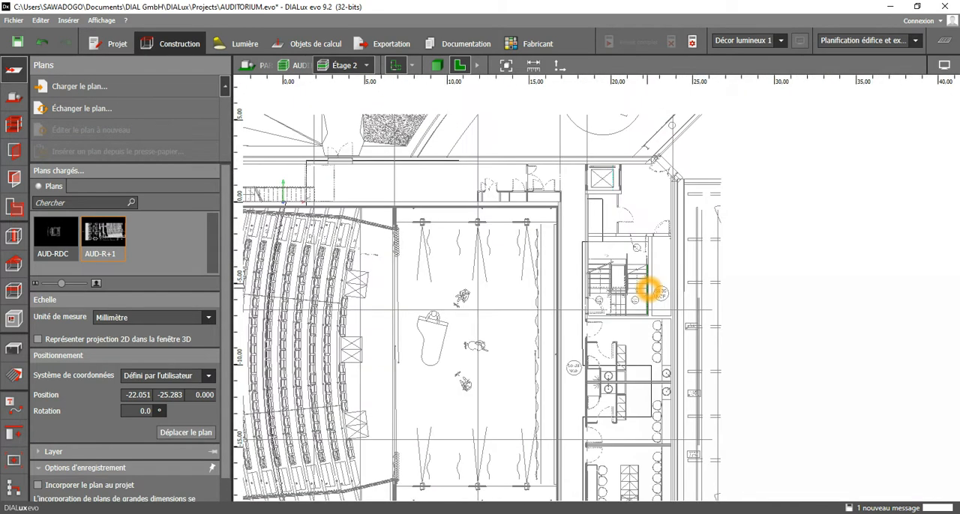
scroll(649, 293, "down", 1)
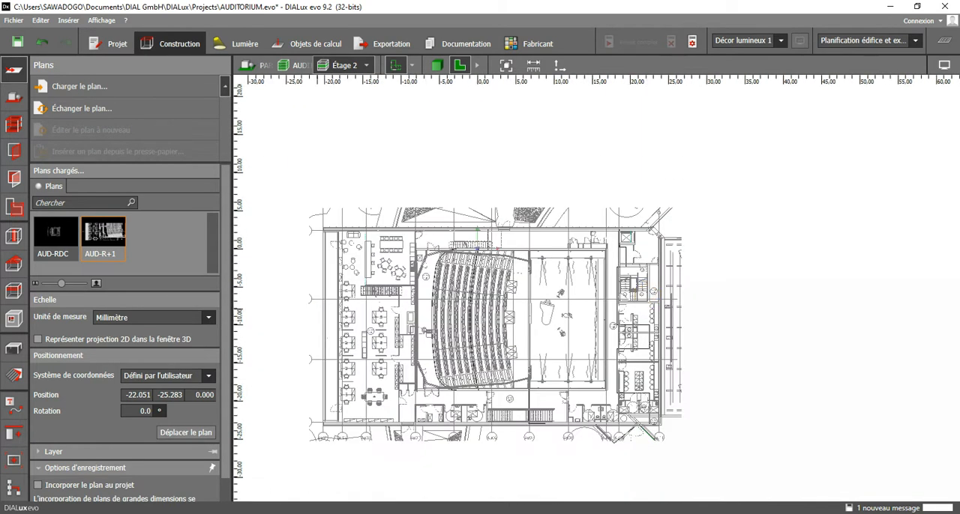
scroll(281, 274, "up", 1)
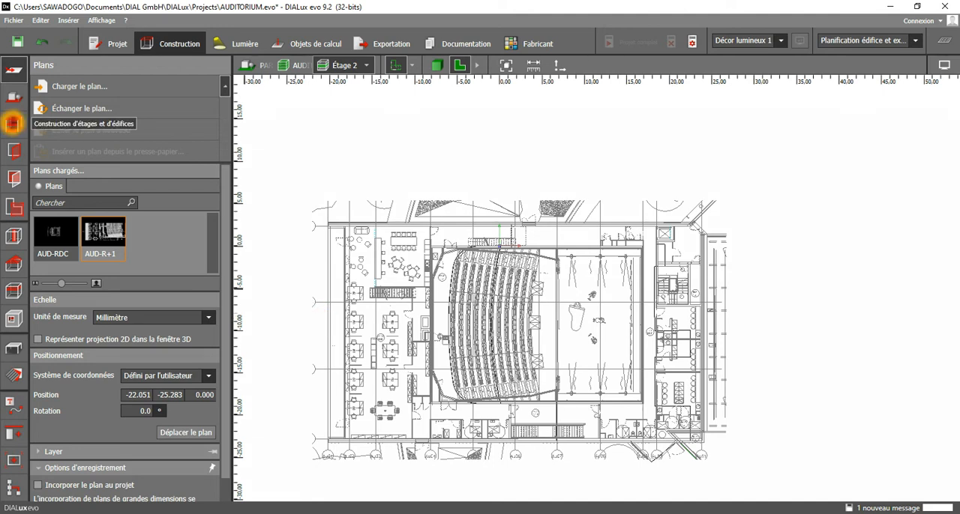
left_click(13, 123)
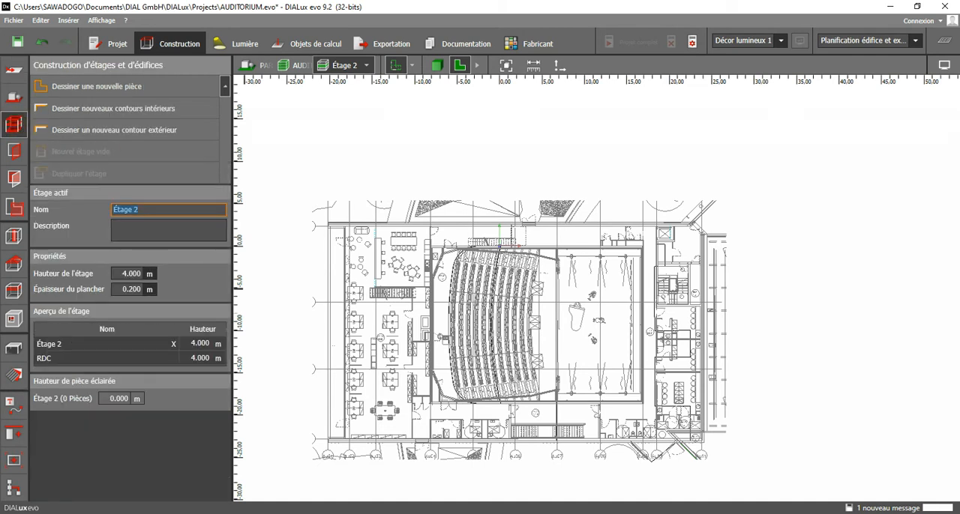
left_click(130, 131)
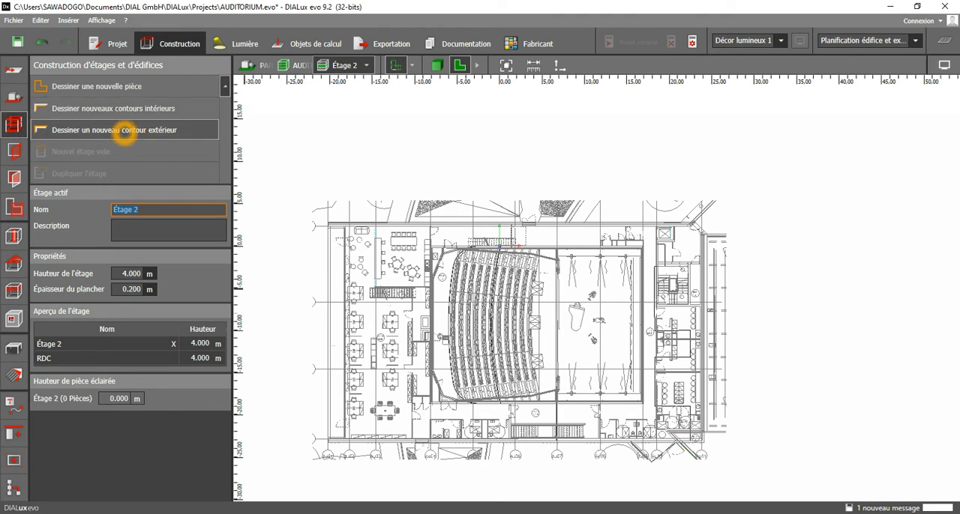
left_click(125, 132)
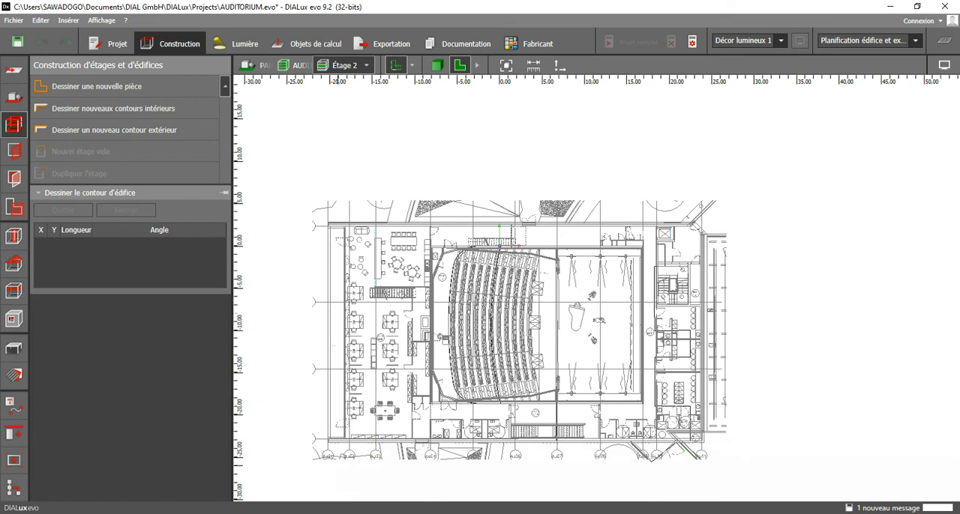
scroll(328, 455, "up", 2)
scroll(328, 455, "up", 10)
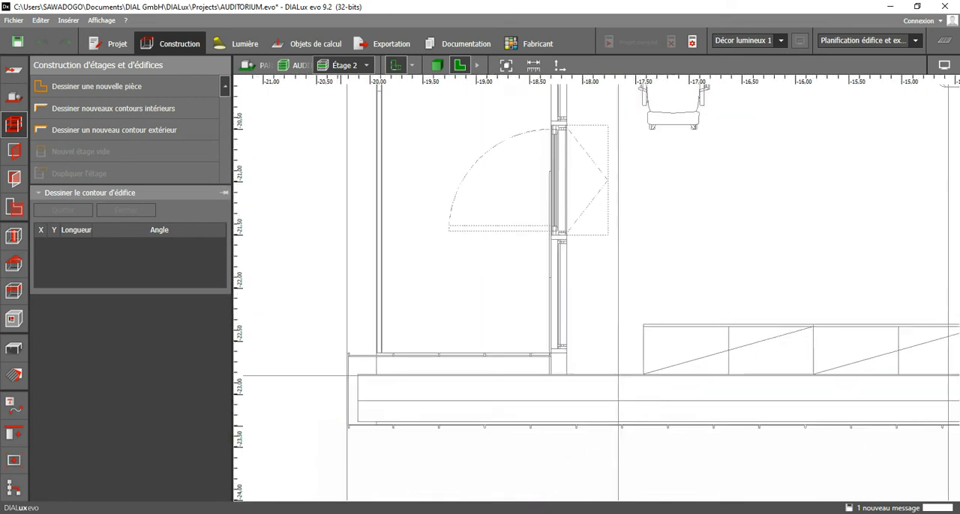
scroll(365, 415, "up", 5)
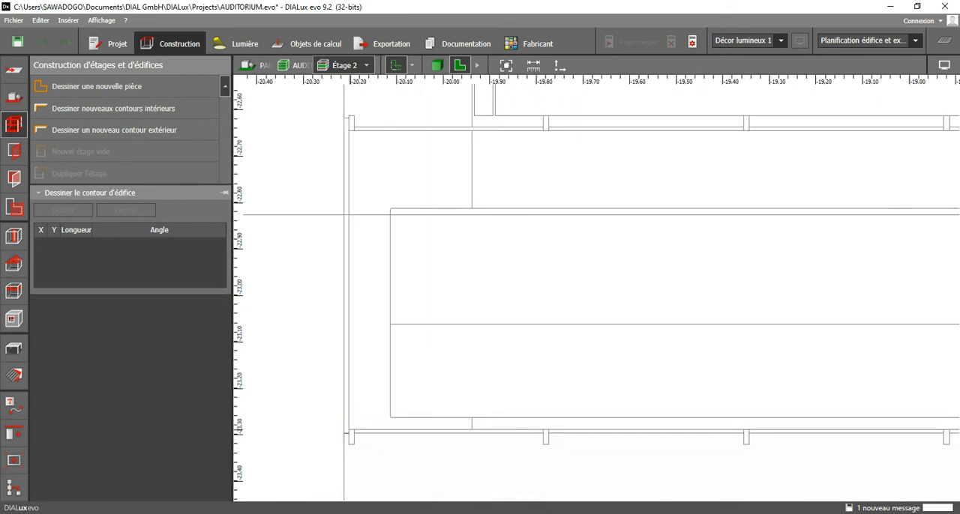
left_click(345, 433)
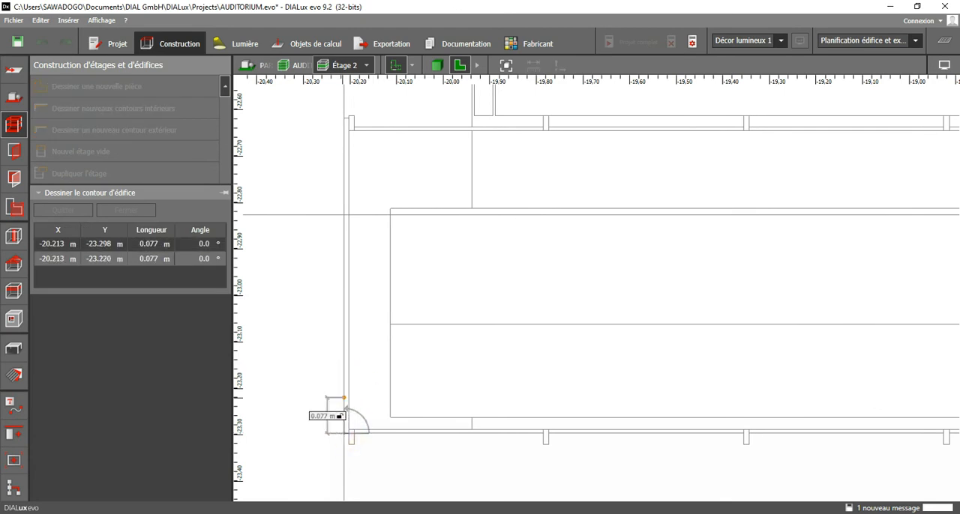
Draw the contour's left edge vertically, about 26.07 m long, to the building's upper-left outer corner.
scroll(346, 408, "down", 3)
scroll(345, 420, "down", 5)
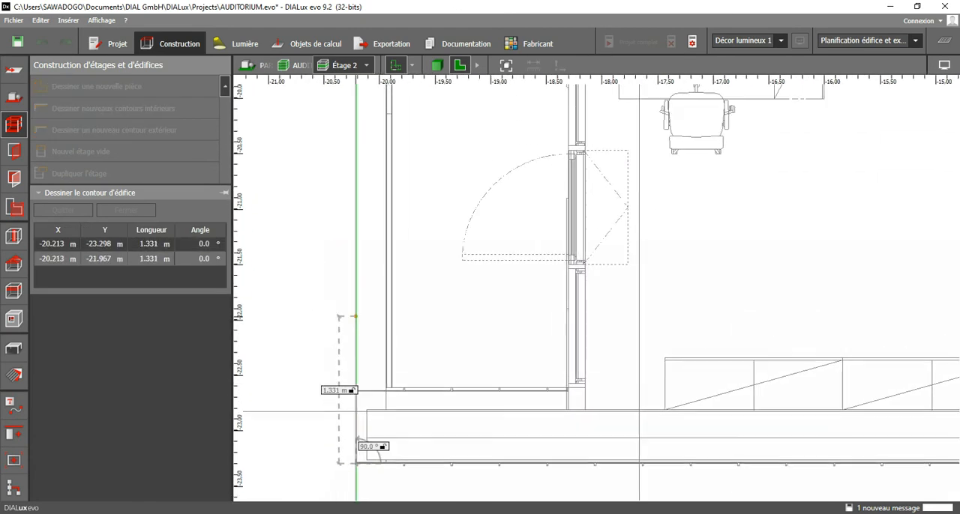
scroll(384, 390, "down", 2)
mouse_move(381, 223)
middle_mouse_down()
mouse_move(399, 447)
mouse_move(385, 322)
mouse_move(387, 492)
middle_mouse_up()
scroll(412, 242, "up", 8)
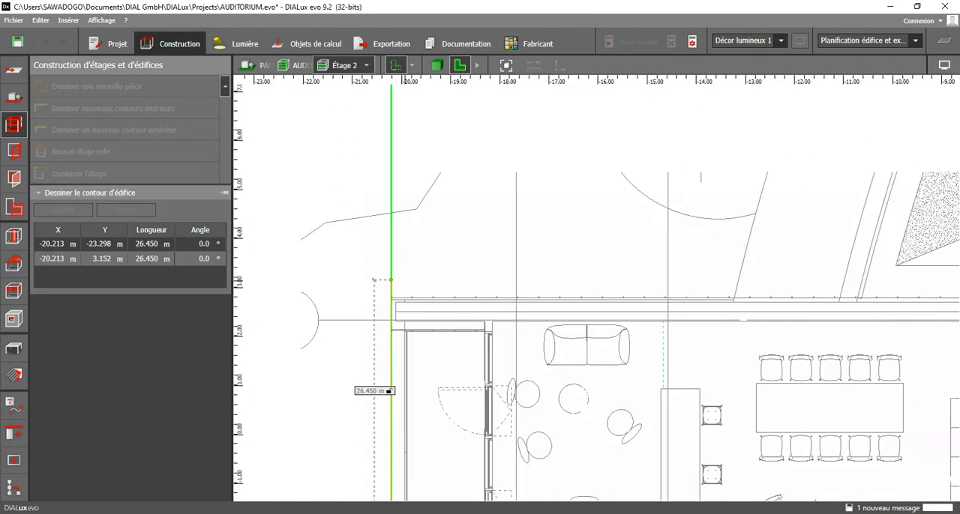
scroll(390, 312, "up", 2)
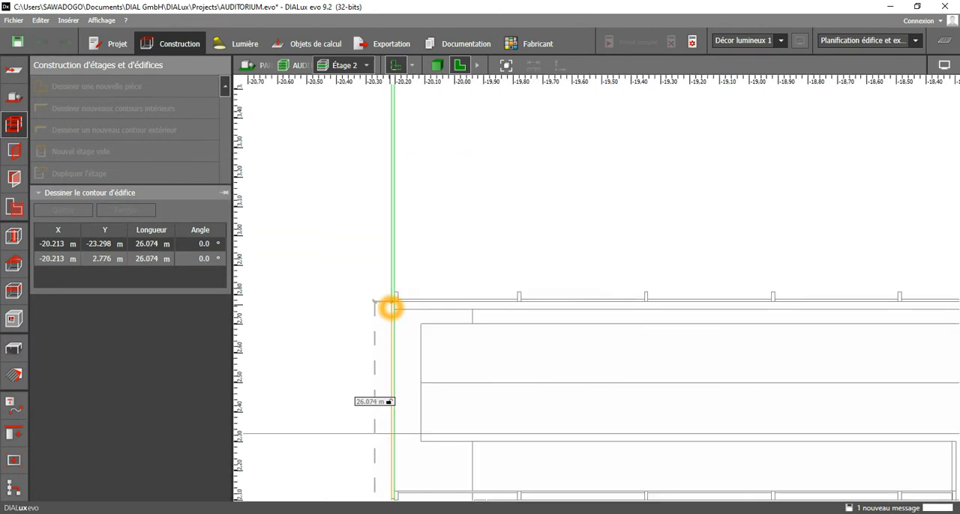
left_click(392, 303)
Draw the contour's upper edge horizontally along the building's top wall, about 38.77 m long, up to the lift shaft's left wall.
scroll(364, 324, "down", 5)
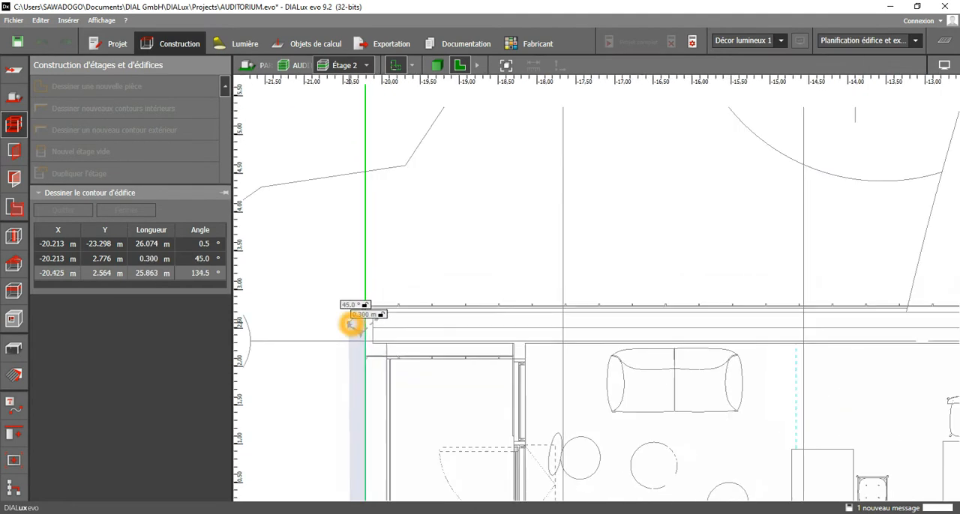
scroll(366, 322, "down", 4)
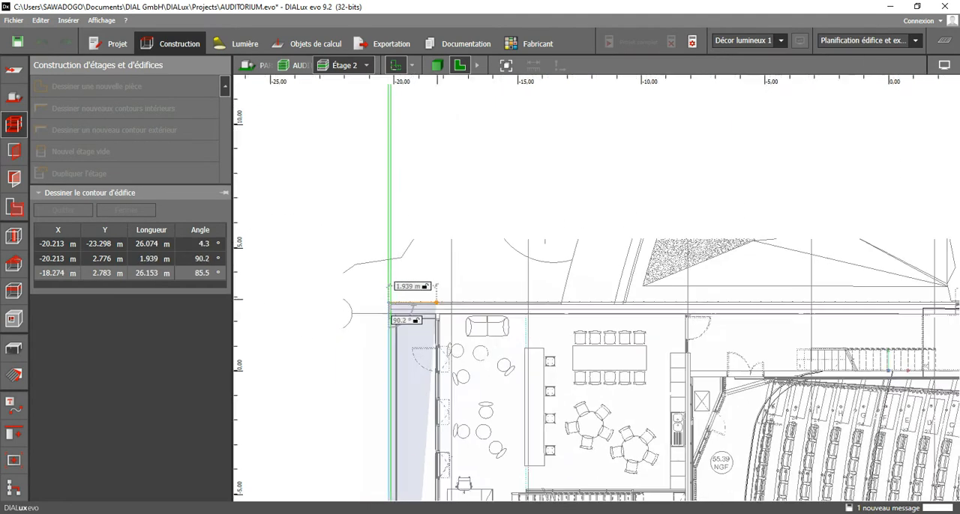
middle_click_drag(761, 303, 474, 280)
middle_click_drag(788, 283, 377, 282)
middle_click_drag(665, 295, 552, 278)
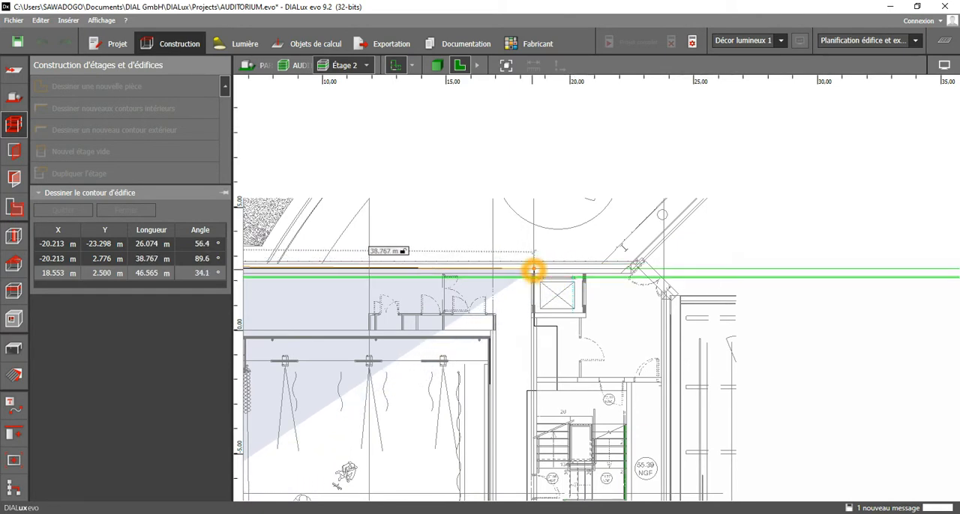
scroll(533, 275, "up", 2)
scroll(534, 274, "up", 3)
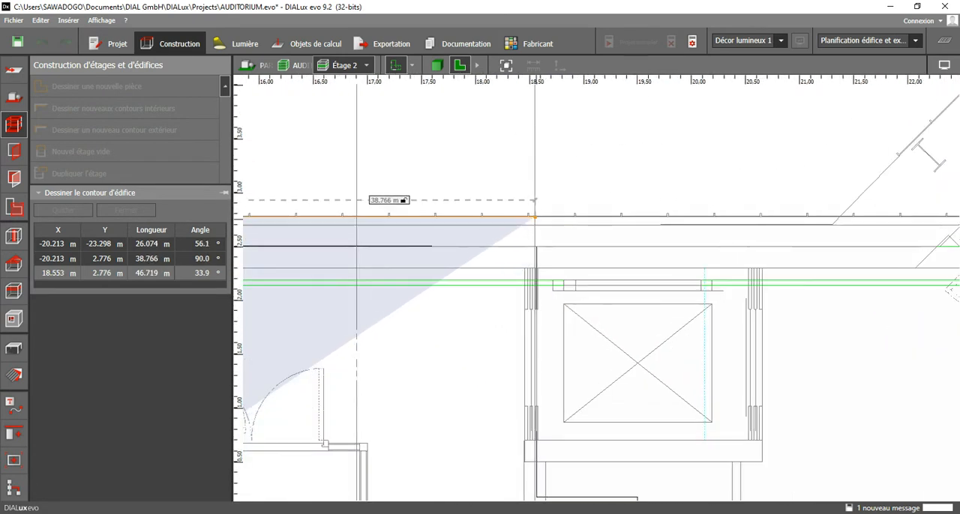
left_click(534, 216)
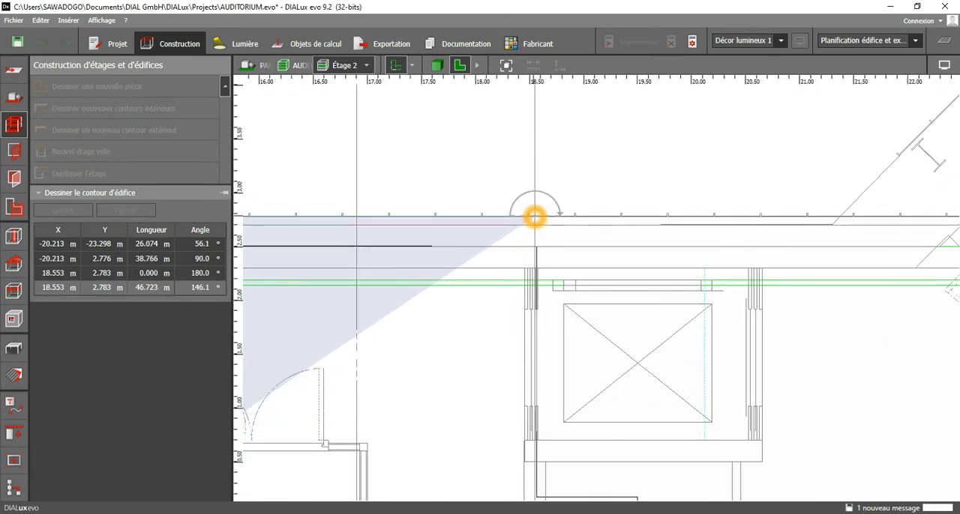
Trace the contour around the lift landing: about 2.08 m down, 1.89 m right, 2.82 m down and 1.82 m back left.
left_click(536, 442)
middle_click_drag(716, 439, 726, 293)
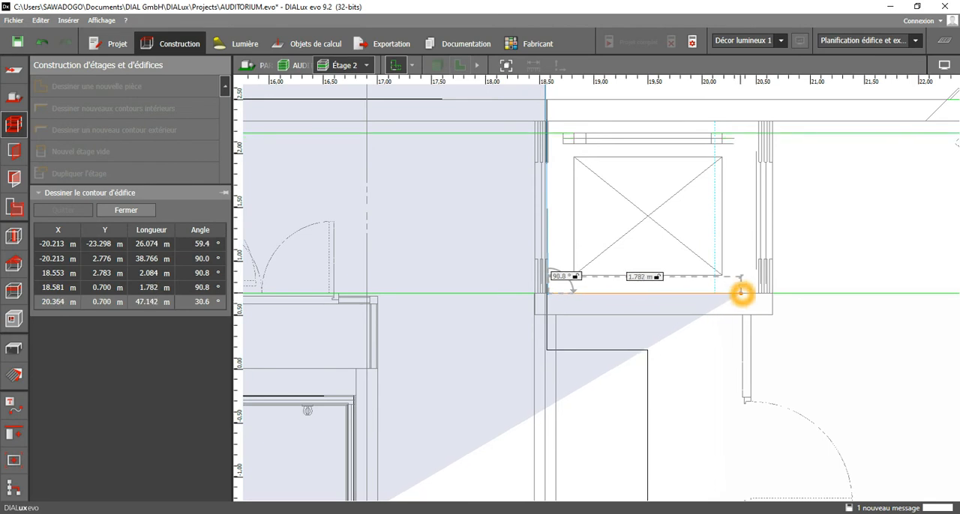
left_click(741, 293)
left_click(753, 293)
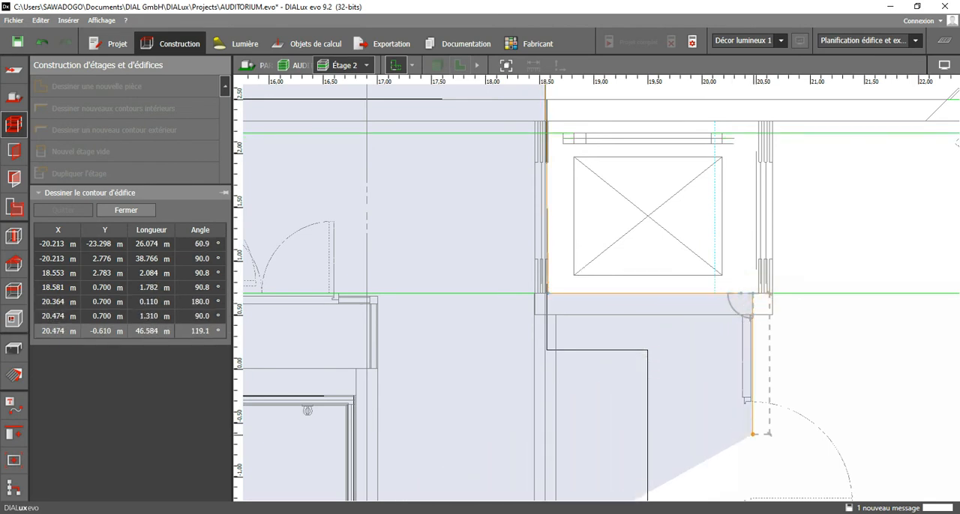
middle_click_drag(752, 434, 747, 173)
left_click(742, 337)
left_click(550, 336)
Draw the contour down along the stairwell's left wall, about 4.85 m, to the stairwell's lower-left corner.
scroll(551, 335, "down", 3)
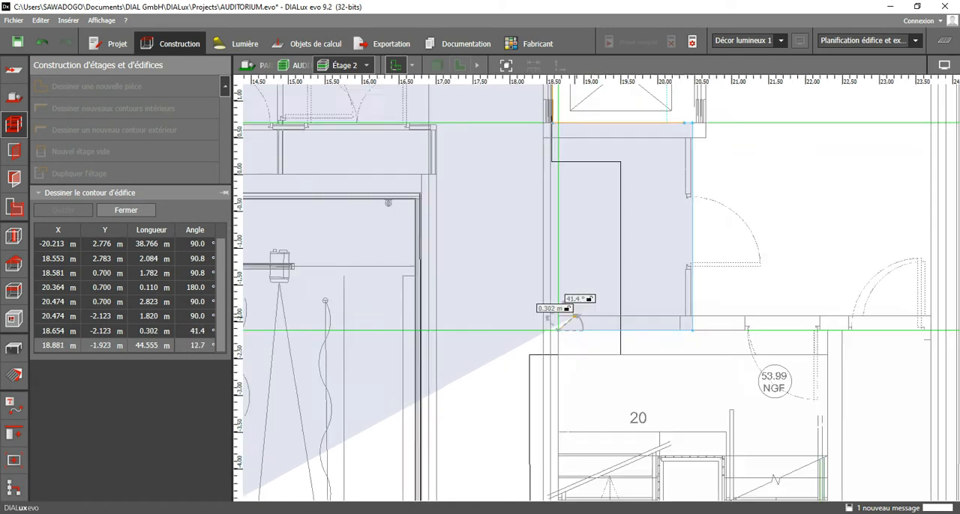
middle_click_drag(574, 387, 555, 223)
scroll(554, 278, "down", 2)
middle_click_drag(556, 423, 544, 233)
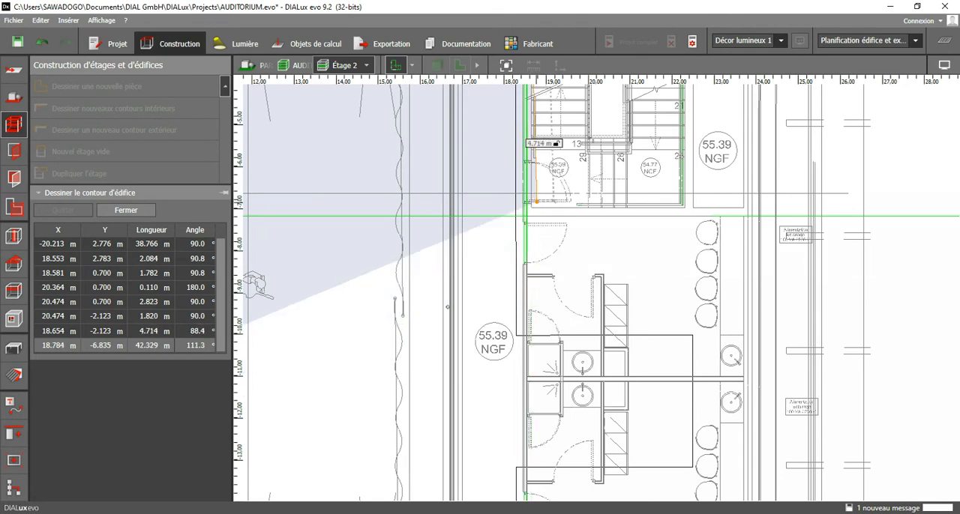
left_click(529, 233)
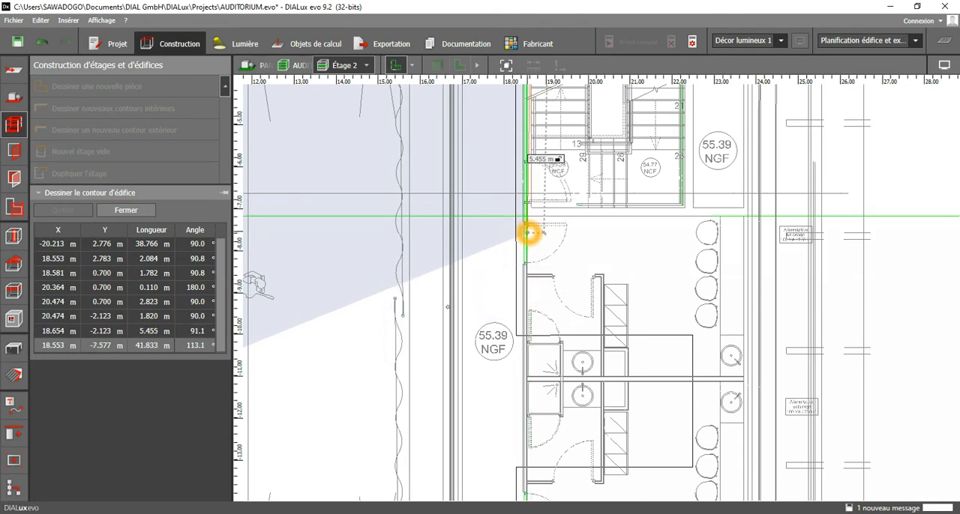
scroll(529, 233, "down", 1)
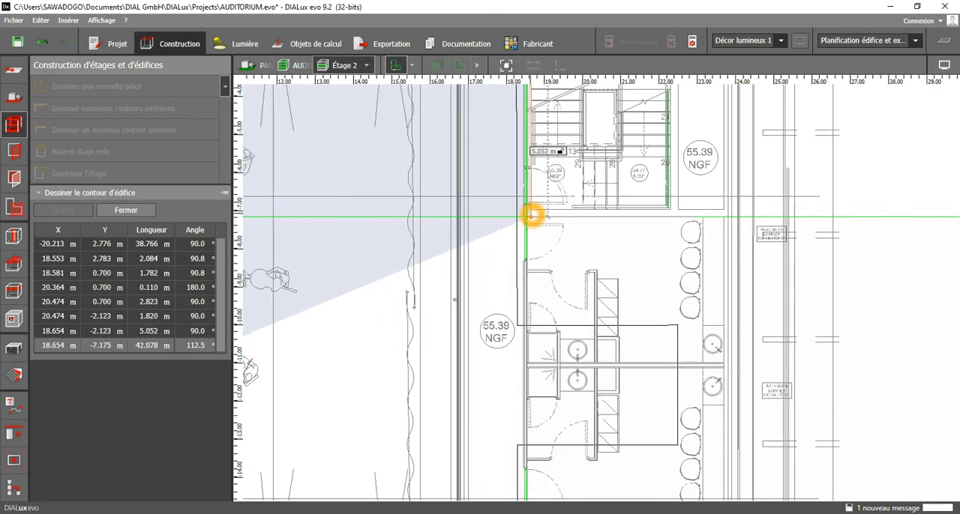
scroll(529, 228, "up", 3)
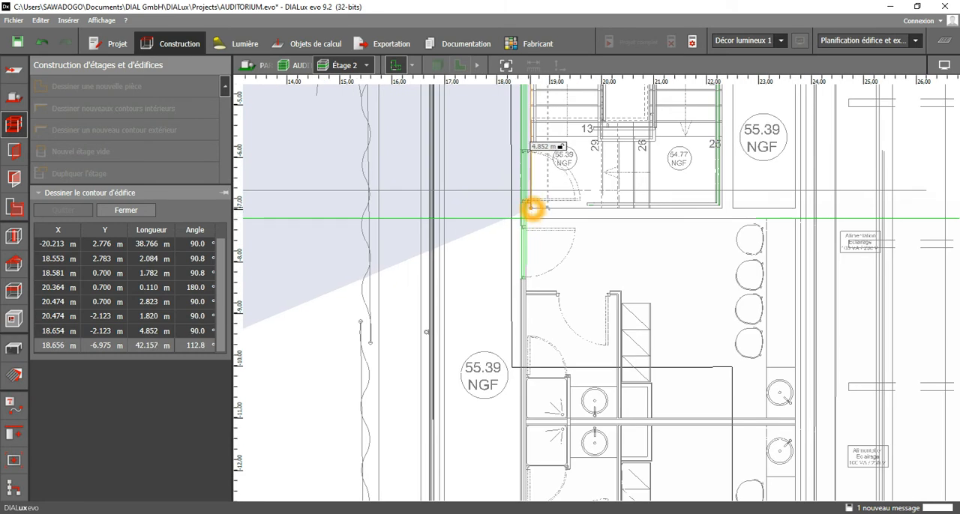
left_click(530, 209)
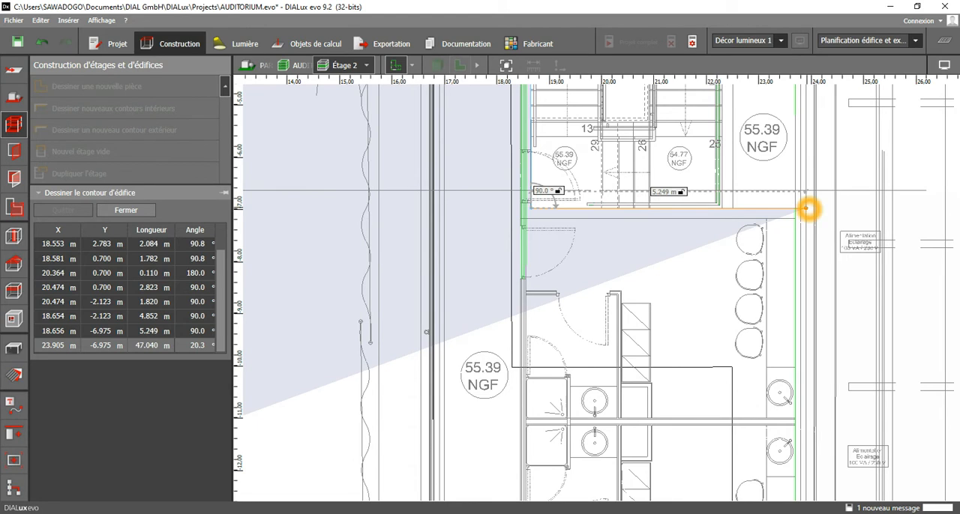
Trace the contour around the room below the stairwell, about 5.25 m wide and 4.19 m deep, stepping around its lockers to the corridor wall.
left_click(807, 426)
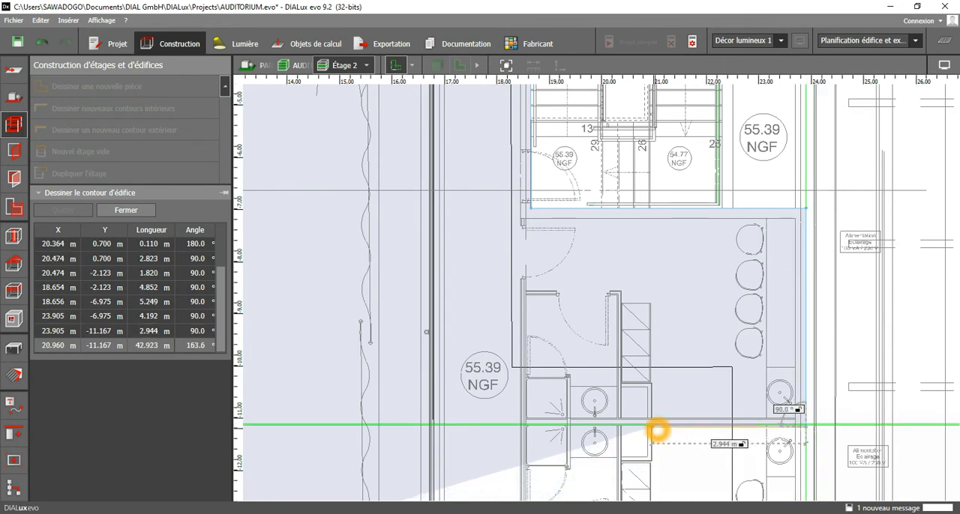
left_click(651, 425)
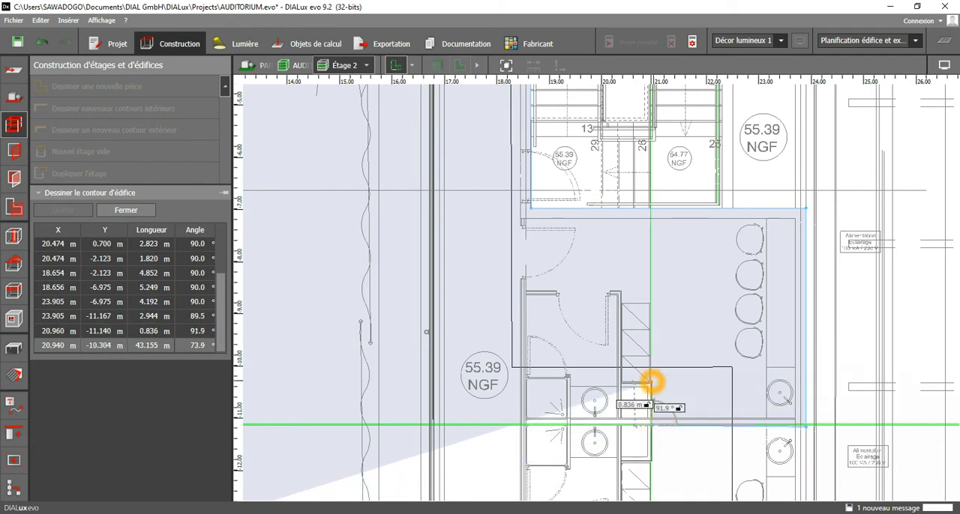
left_click(652, 385)
left_click(622, 385)
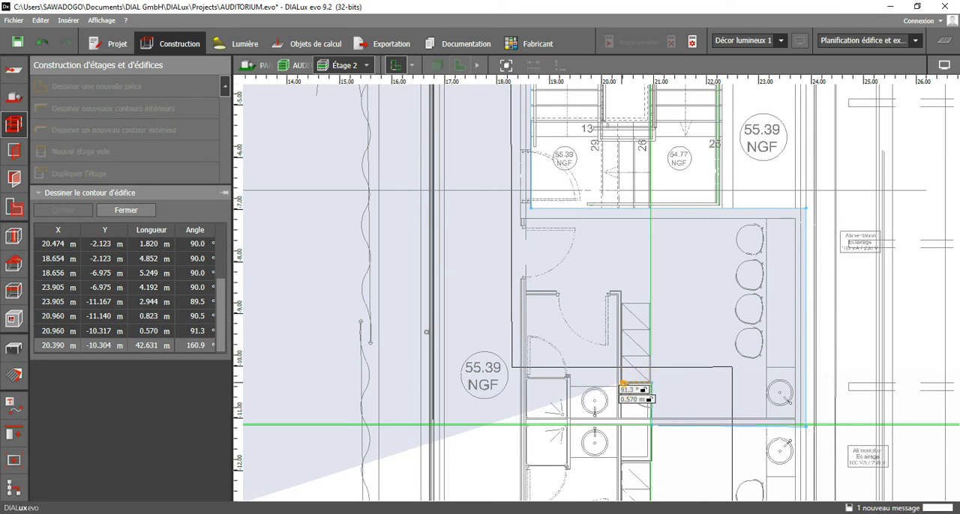
left_click(621, 292)
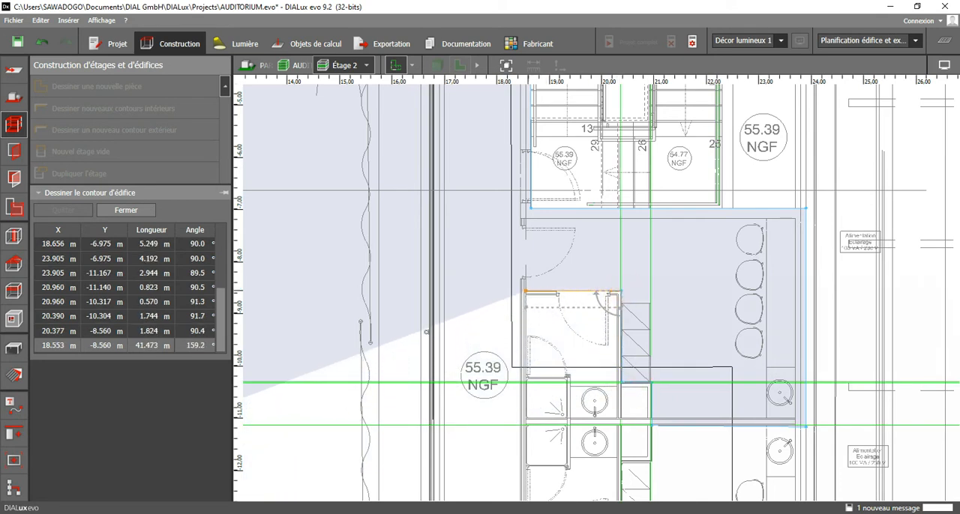
left_click(528, 292)
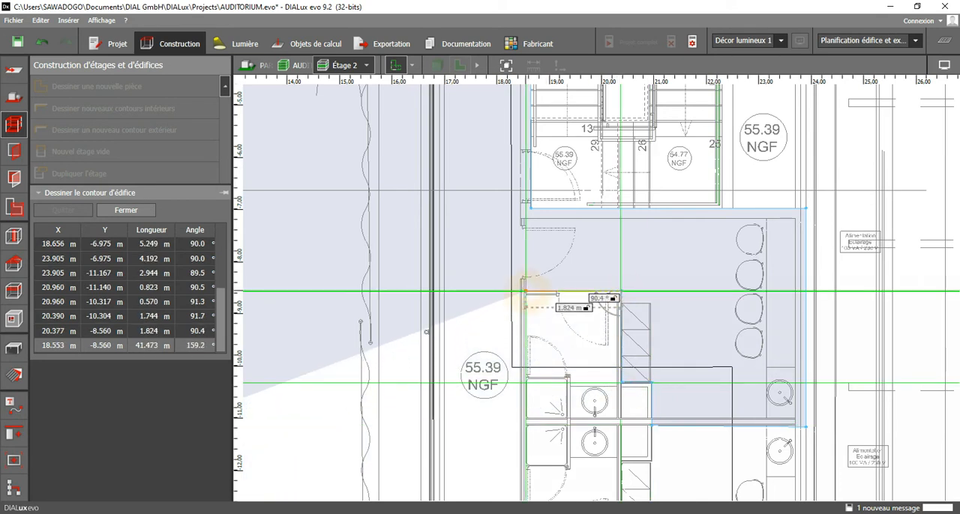
Draw the contour down along the corridor wall, about 6.23 m, to the partition above the next room to the south.
middle_click_drag(529, 426, 552, 205)
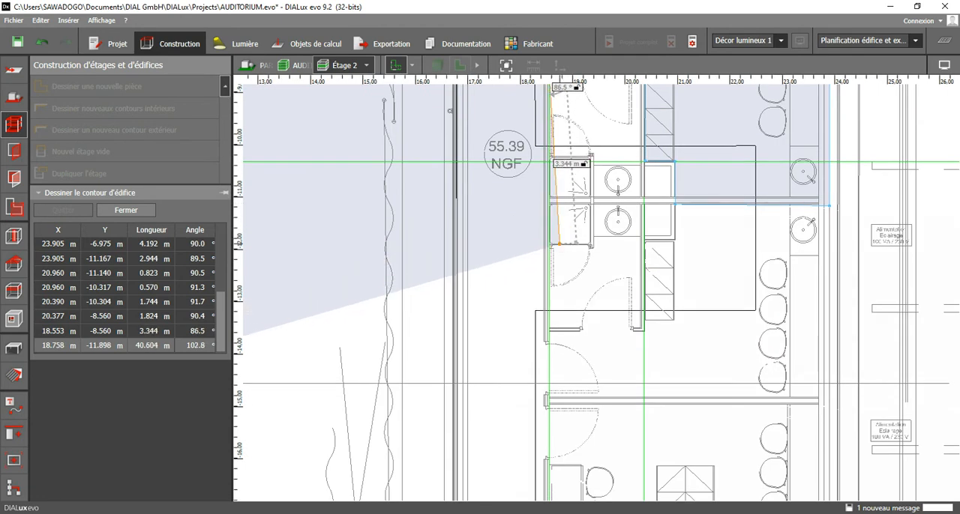
scroll(560, 238, "down", 1)
middle_click_drag(570, 343, 561, 171)
scroll(559, 176, "down", 2)
middle_click_drag(543, 324, 524, 166)
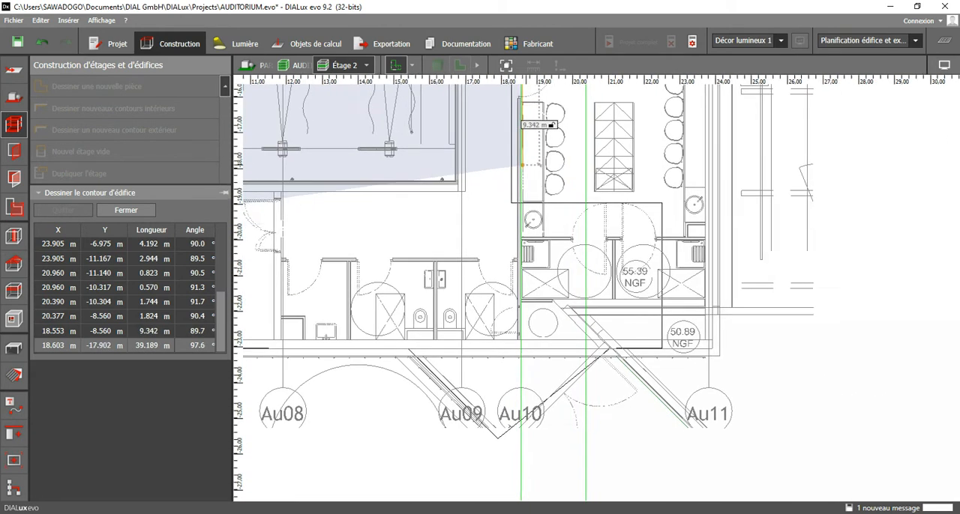
middle_click_drag(522, 132, 523, 260)
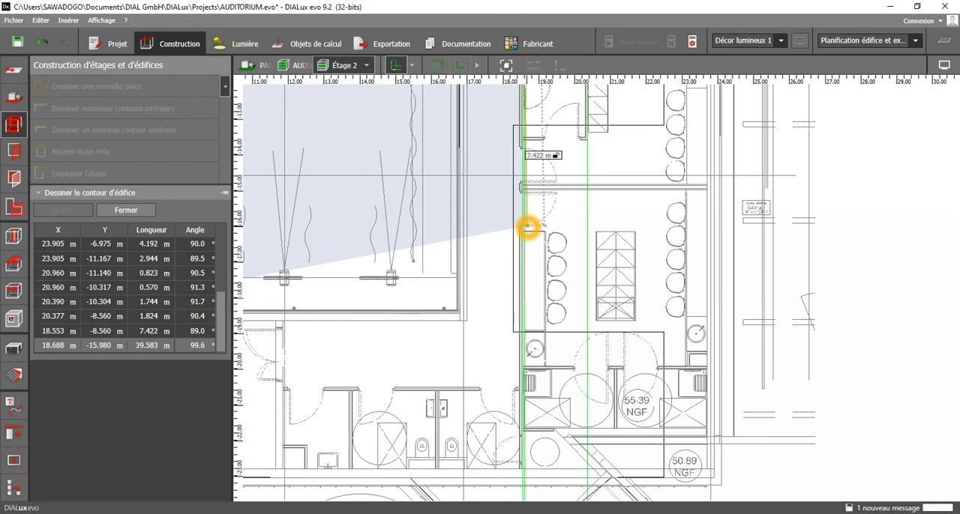
middle_click_drag(533, 210, 533, 263)
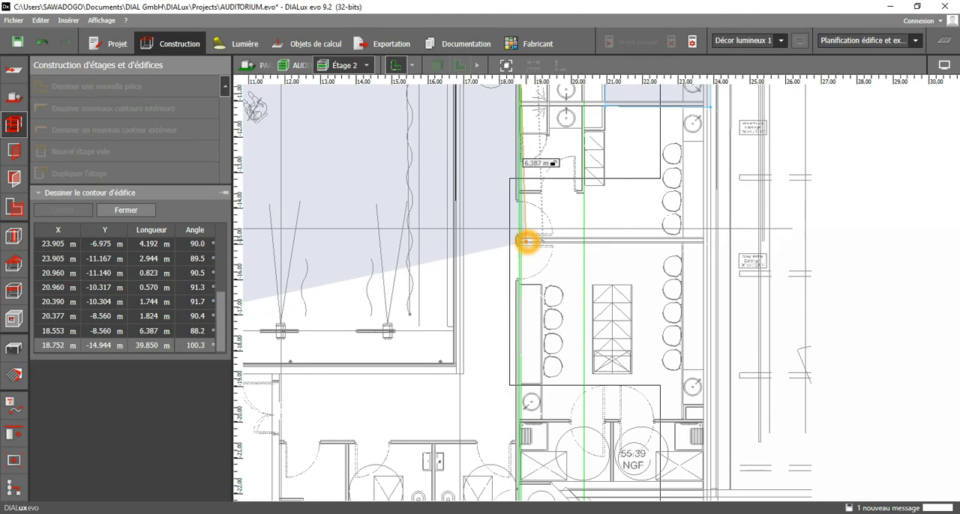
scroll(523, 225, "up", 2)
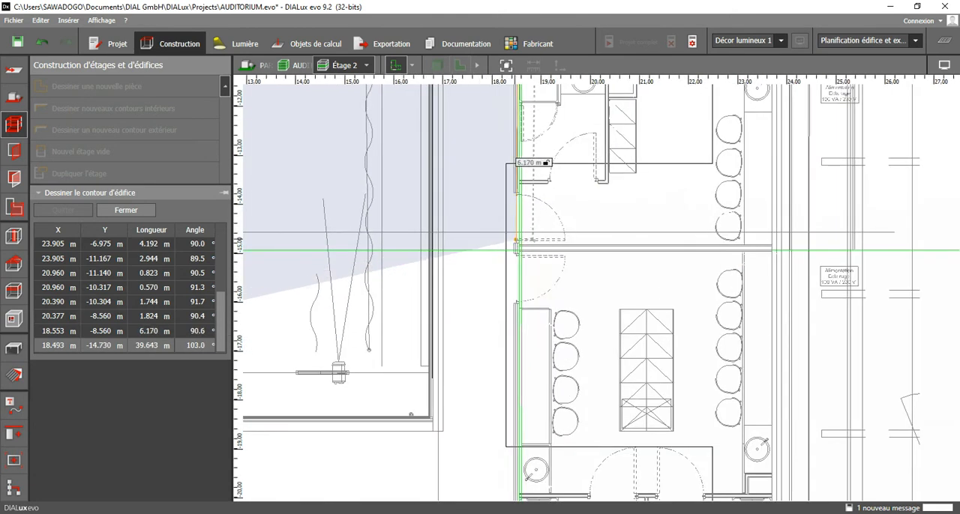
left_click(515, 242)
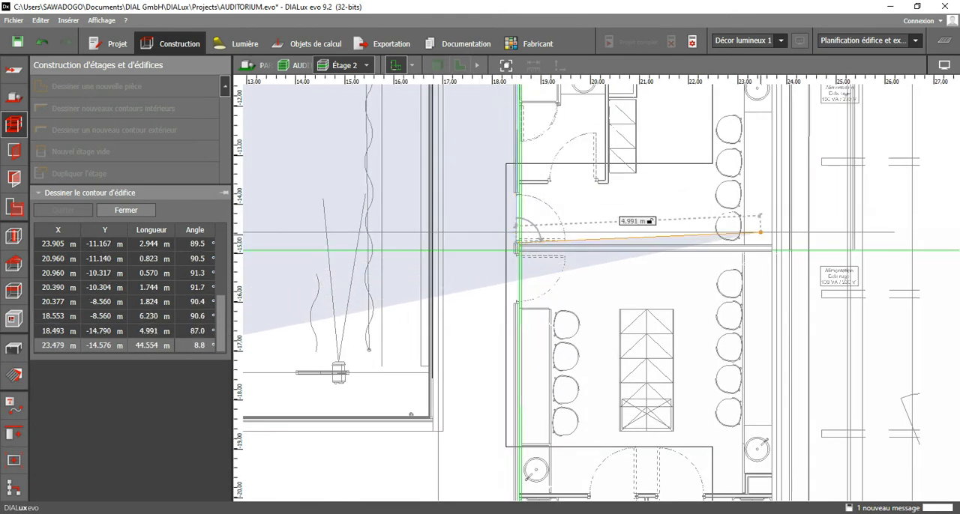
Trace the contour around this lower room: about 5.41 m right, 5.15 m down and 5.53 m back left along its bottom partition.
left_click(782, 244)
middle_click_drag(788, 306, 793, 200)
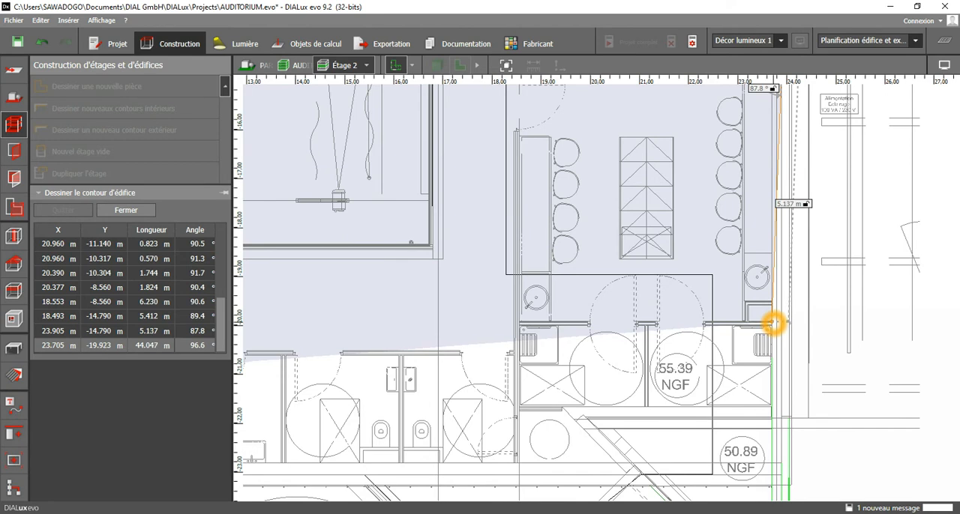
left_click(789, 323)
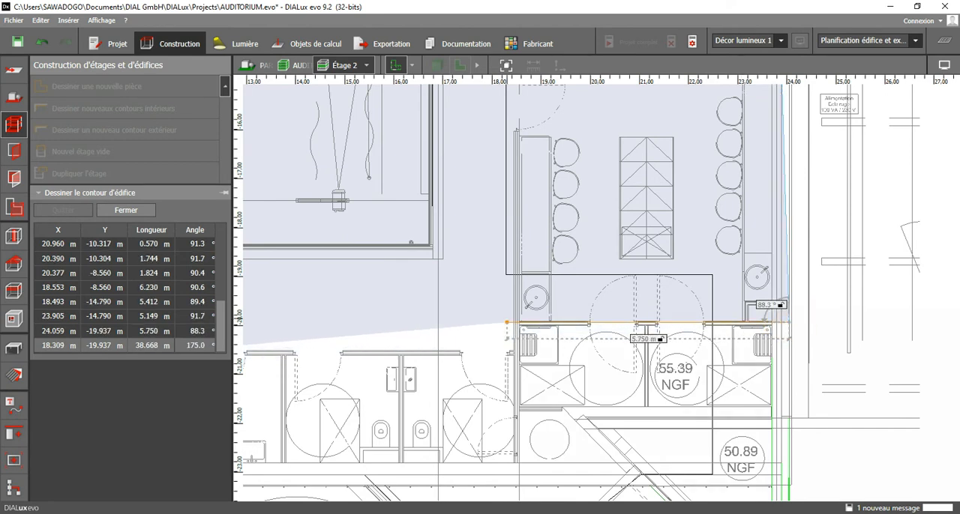
left_click(518, 323)
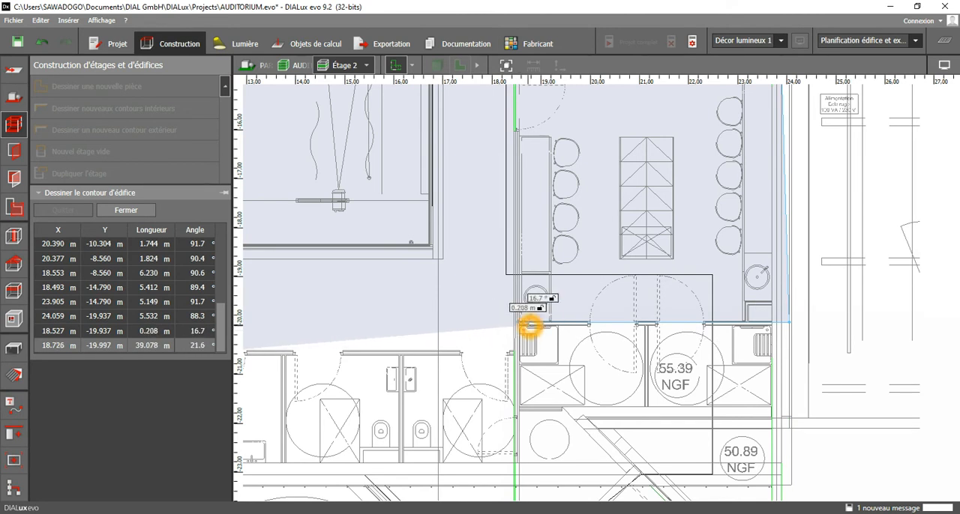
Draw the contour about 0.61 m down to the toilets' upper wall and about 2.32 m left to the partition between the toilets.
middle_click_drag(528, 322, 549, 238)
left_click(554, 253)
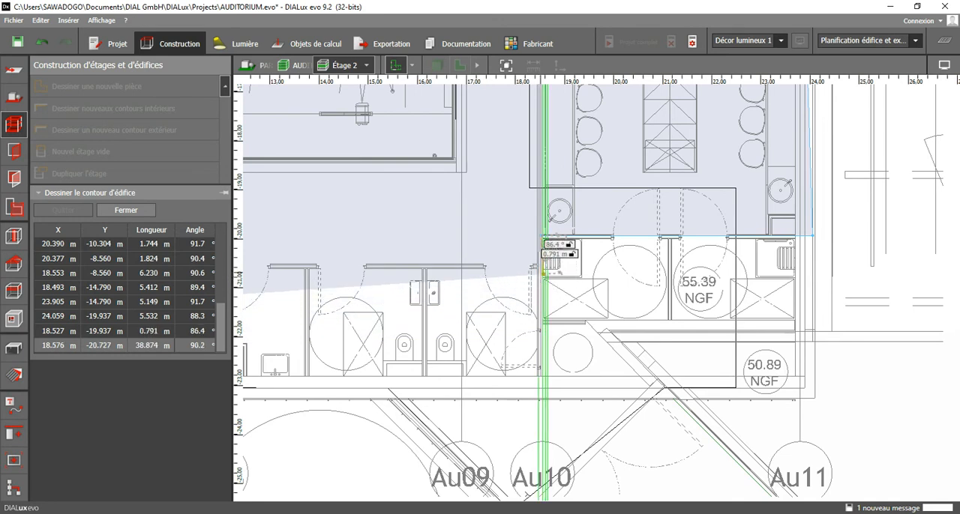
left_click(537, 266)
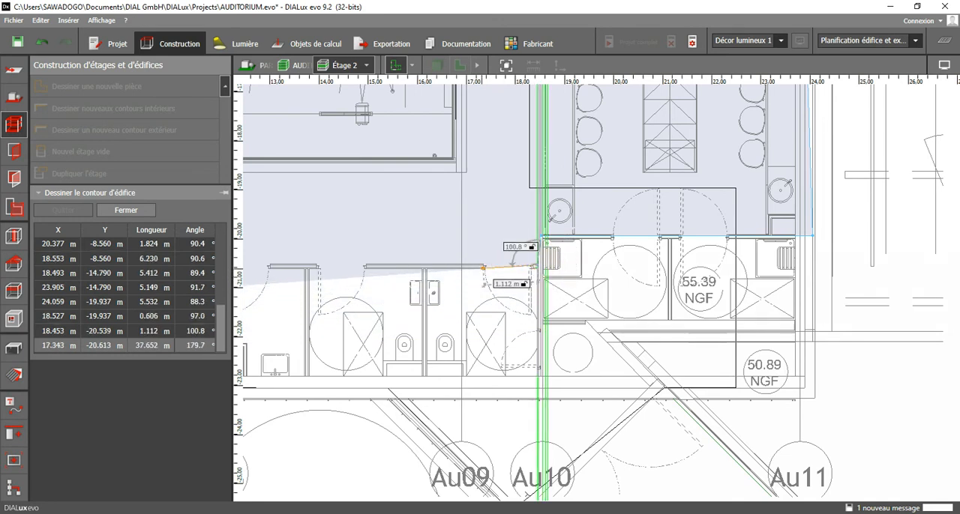
middle_click_drag(469, 267, 692, 250)
left_click(648, 250)
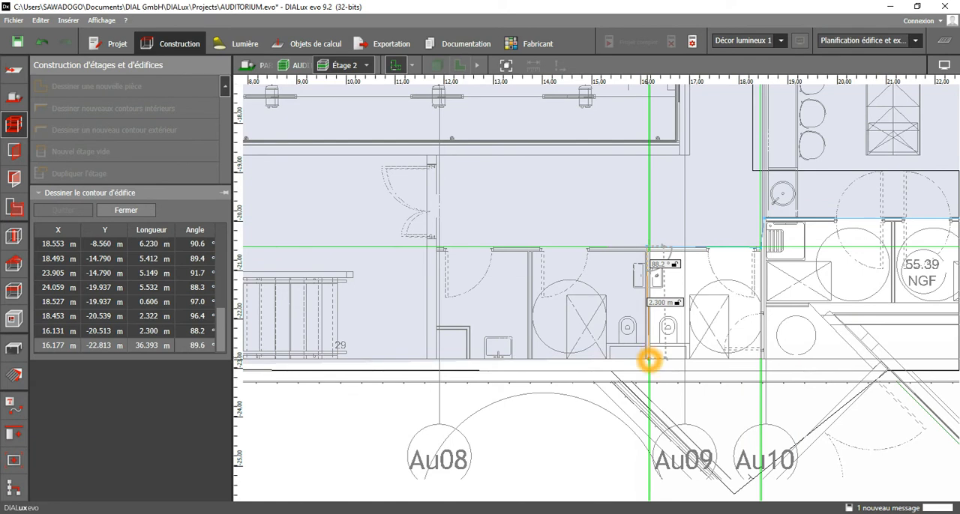
Trace the contour around the left toilet: about 2.55 m down, 2.42 m left along the facade and 2.55 m back up.
left_click(650, 373)
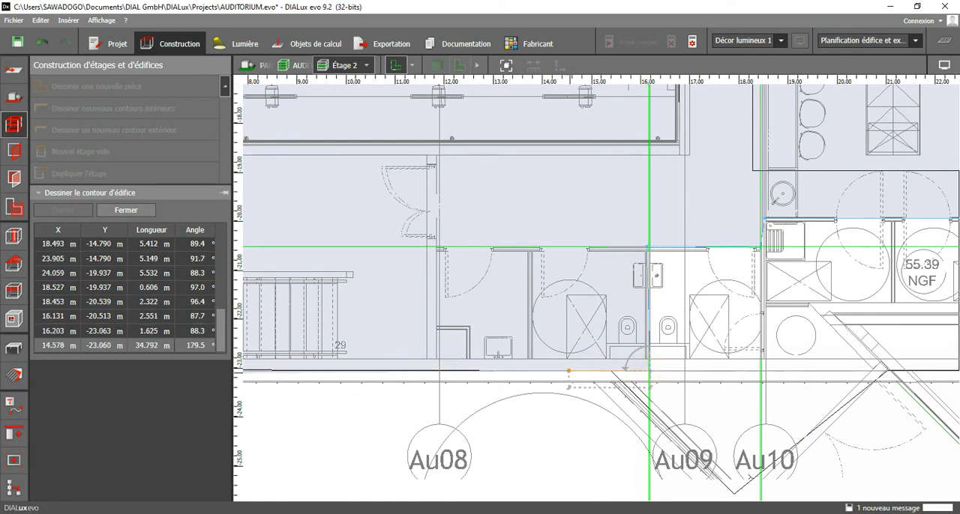
left_click(532, 371)
double_click(530, 248)
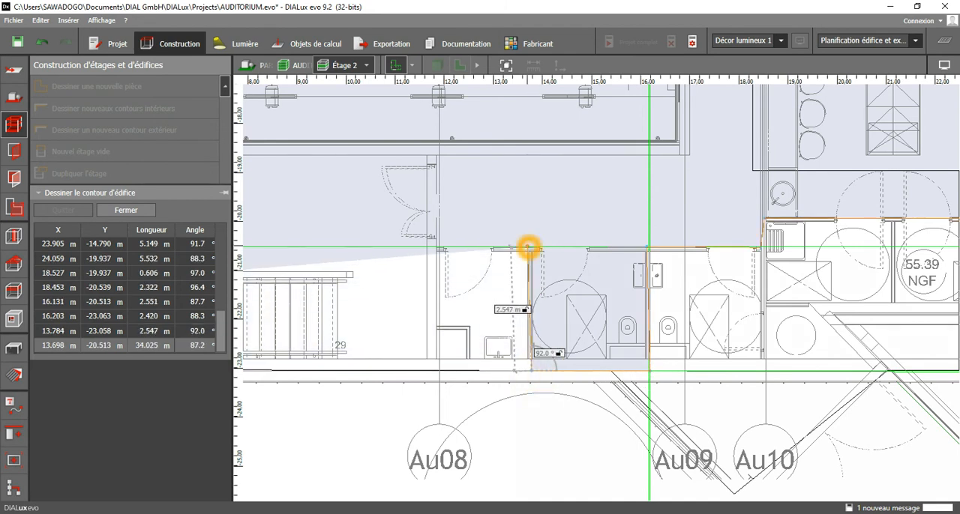
Draw the contour about 1.85 m left to the double-door wall and about 2.17 m up to the auditorium's lower wall.
left_click(443, 248)
middle_click_drag(450, 227, 449, 351)
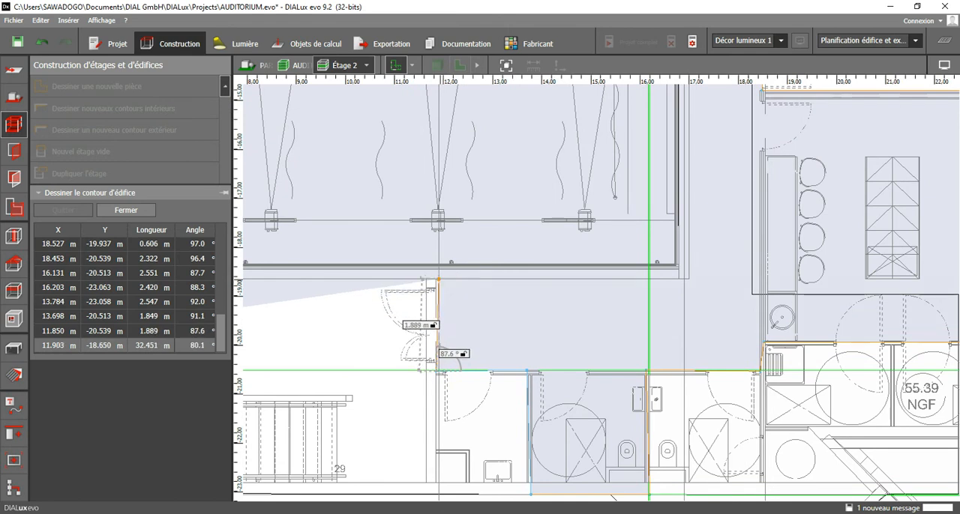
left_click(438, 267)
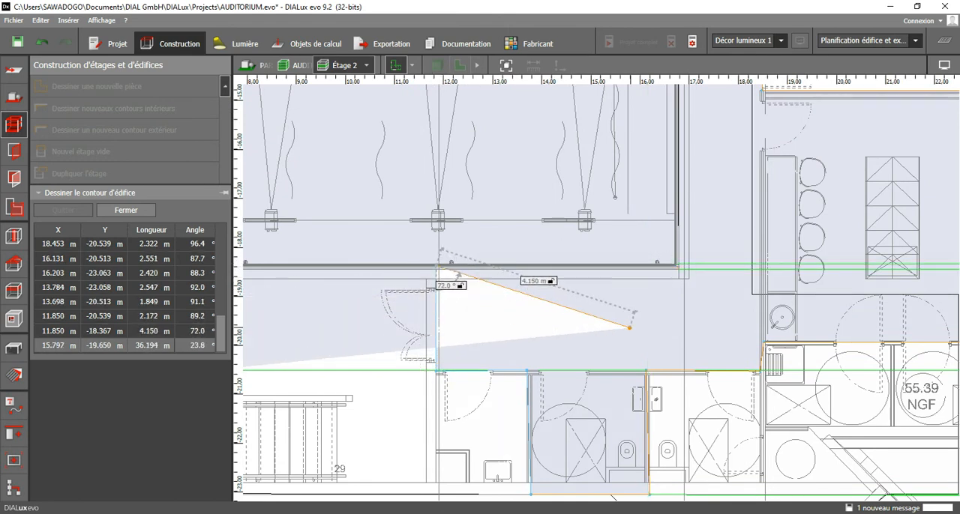
scroll(638, 273, "down", 2)
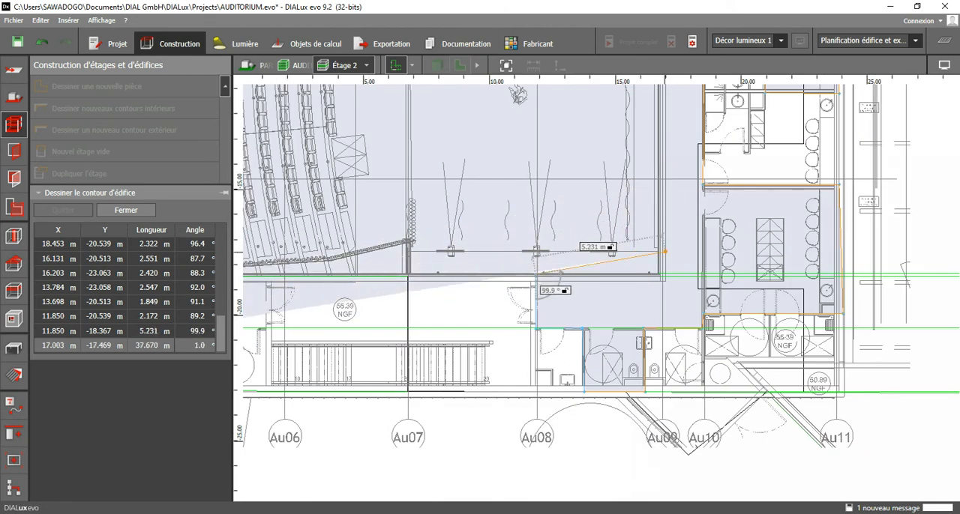
Draw the contour about 5.17 m right along the auditorium's lower wall and about 18.67 m up beside the stage.
scroll(672, 256, "up", 1)
left_click(664, 266)
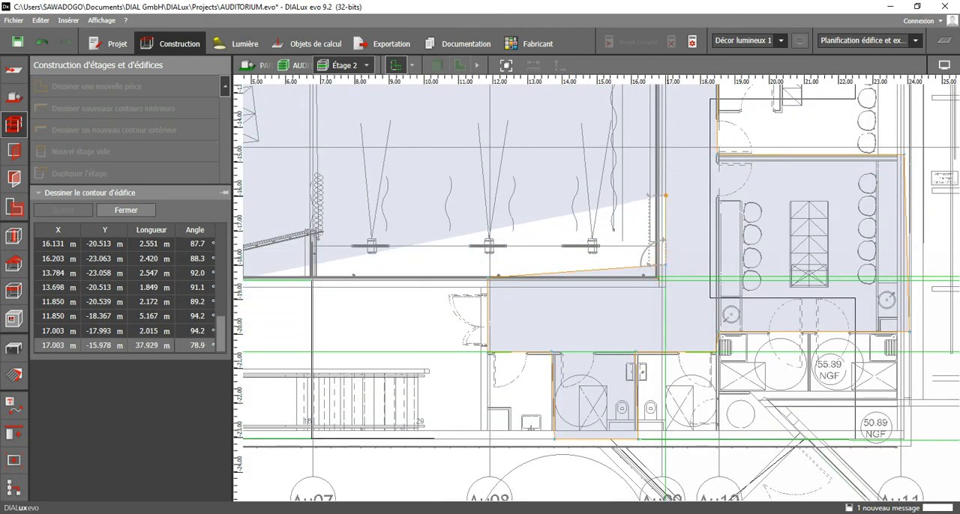
scroll(668, 197, "down", 2)
scroll(647, 244, "down", 1)
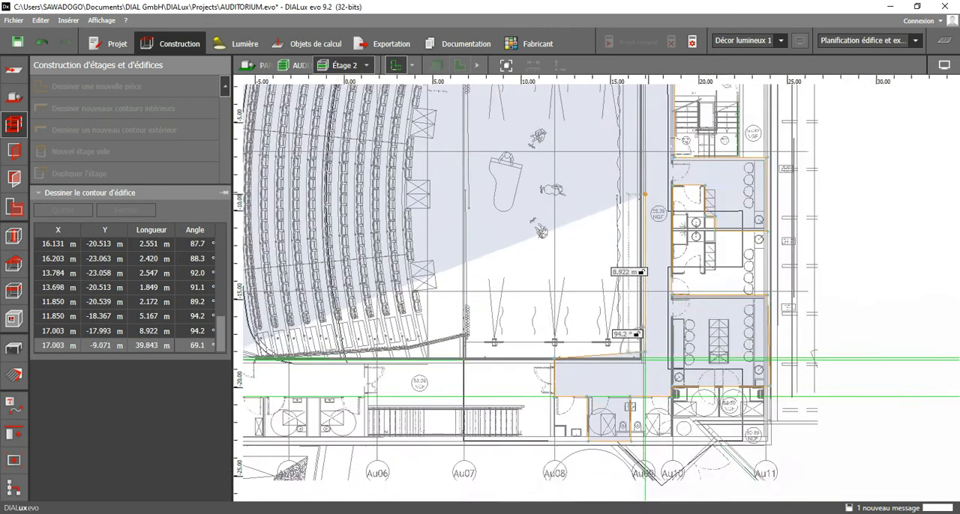
middle_click_drag(648, 177, 641, 330)
scroll(641, 178, "up", 1)
left_click(640, 170)
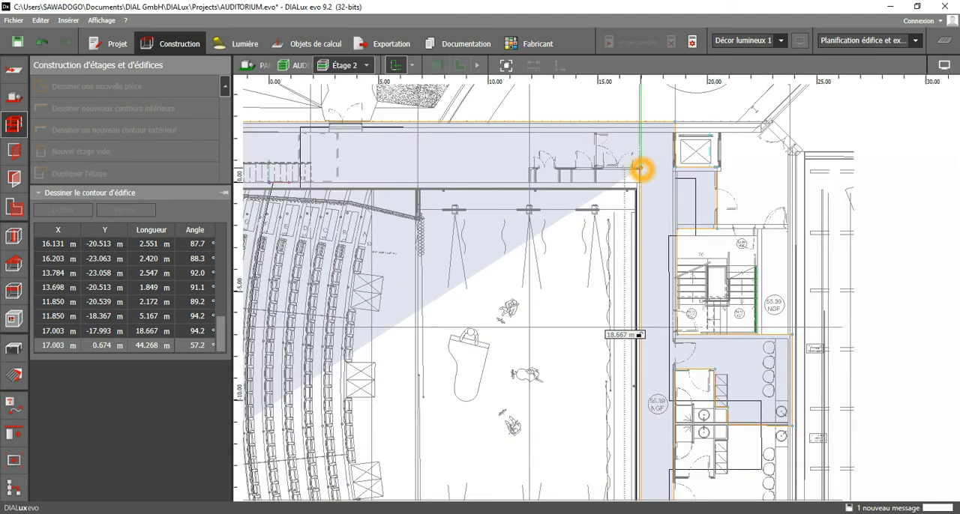
Trace the contour about 5.14 m left, 0.93 m down and 19.88 m left along the auditorium's upper wall.
left_click(529, 168)
left_click(529, 189)
left_click(529, 190)
middle_click_drag(379, 198, 622, 212)
scroll(623, 210, "down", 2)
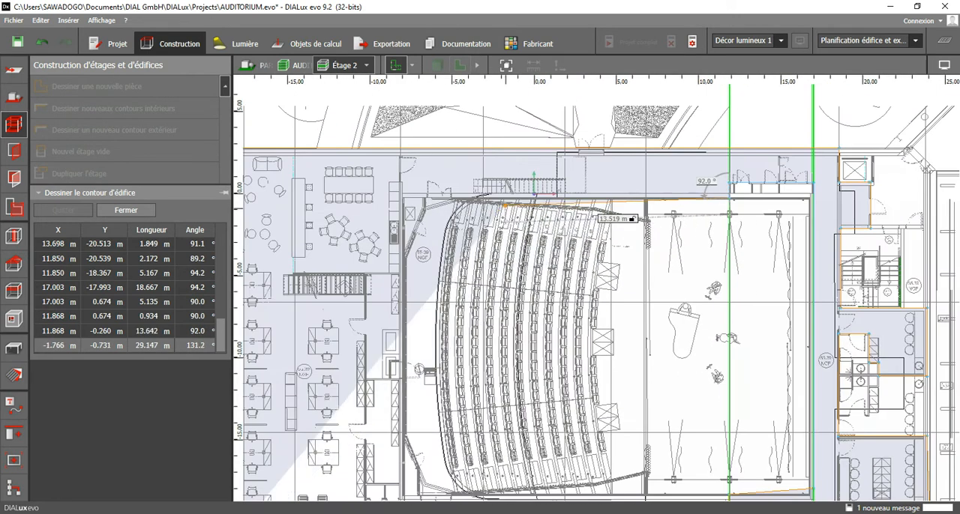
scroll(456, 199, "up", 2)
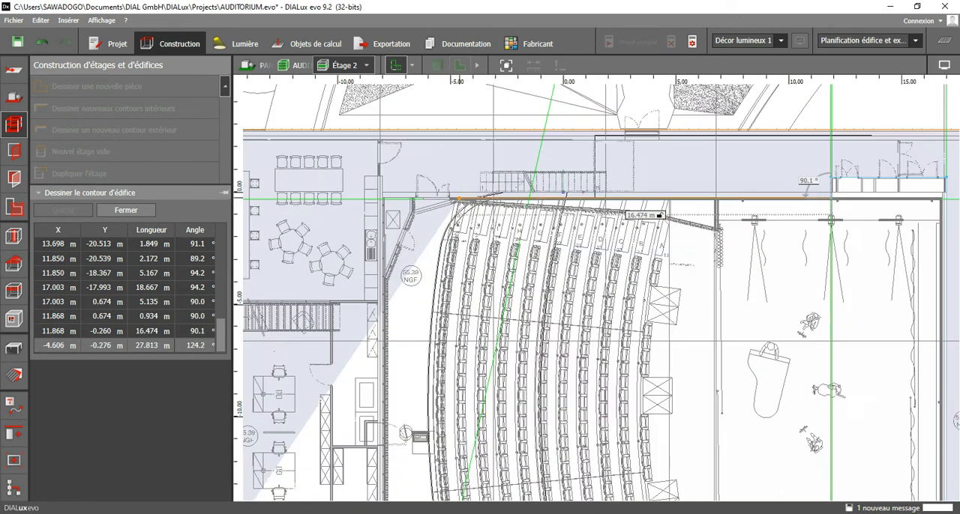
left_click(420, 197)
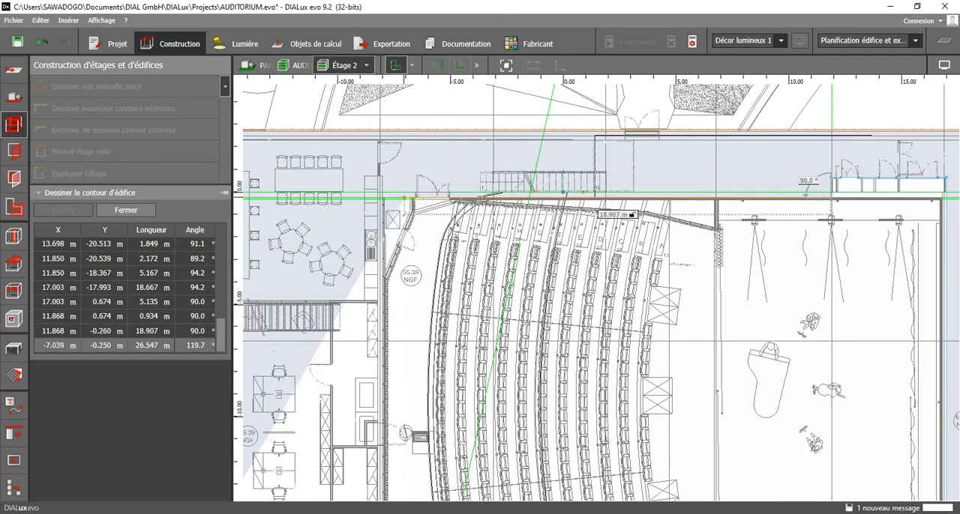
scroll(397, 196, "up", 1)
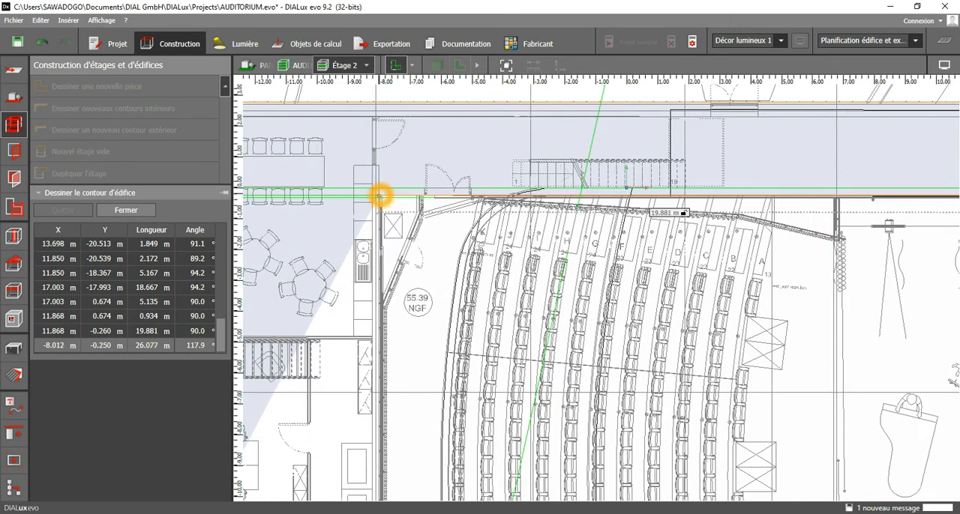
left_click(379, 196)
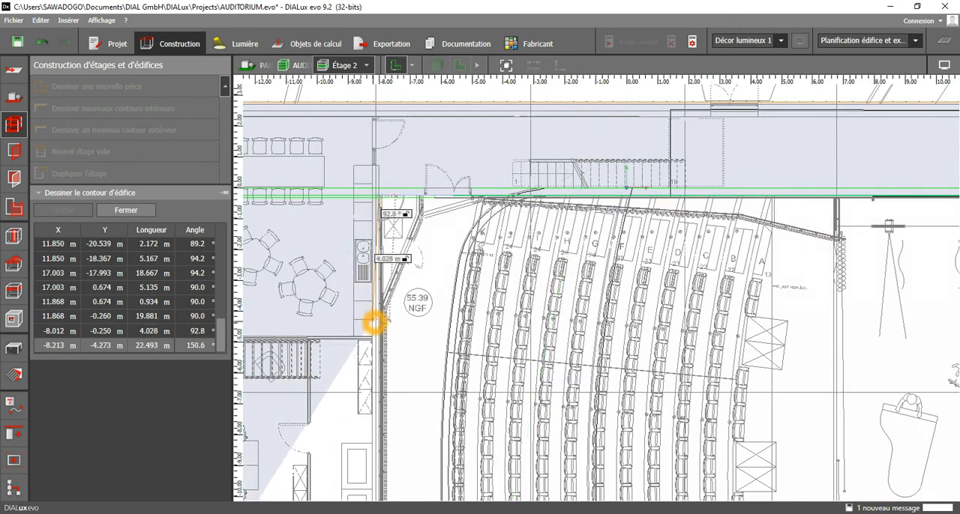
Draw the contour about 4.52 m down, 2.48 m left beside the staircase and 6.43 m down the office partition.
middle_click_drag(379, 321, 551, 219)
left_click(425, 229)
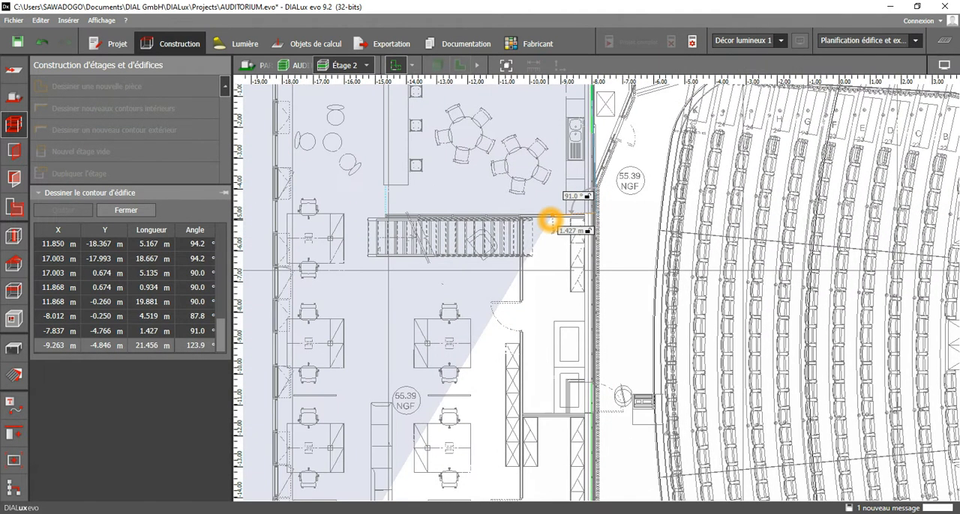
left_click(523, 216)
middle_click_drag(519, 343, 521, 260)
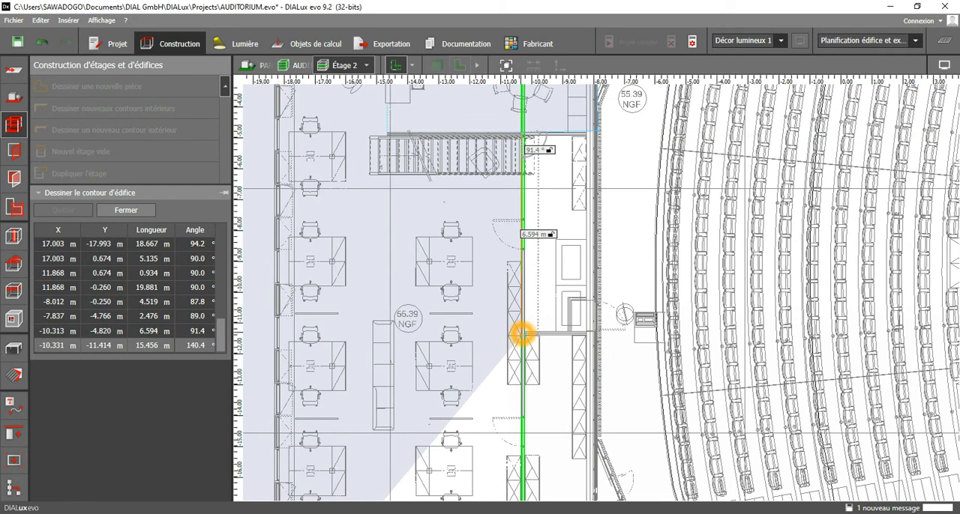
left_click(523, 333)
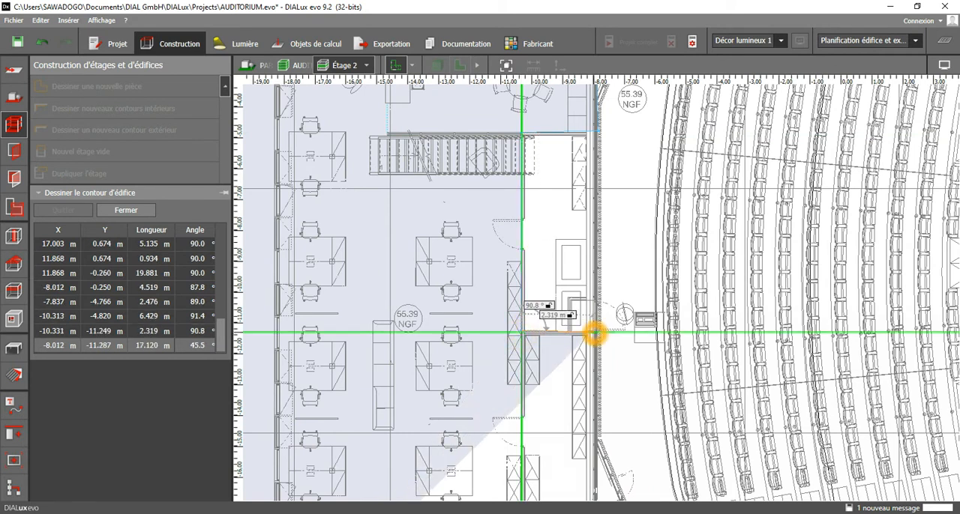
Trace the contour around the storage room: about 2.32 m right, 6.35 m down and 2.32 m back left.
left_click(593, 334)
middle_click_drag(596, 338, 597, 139)
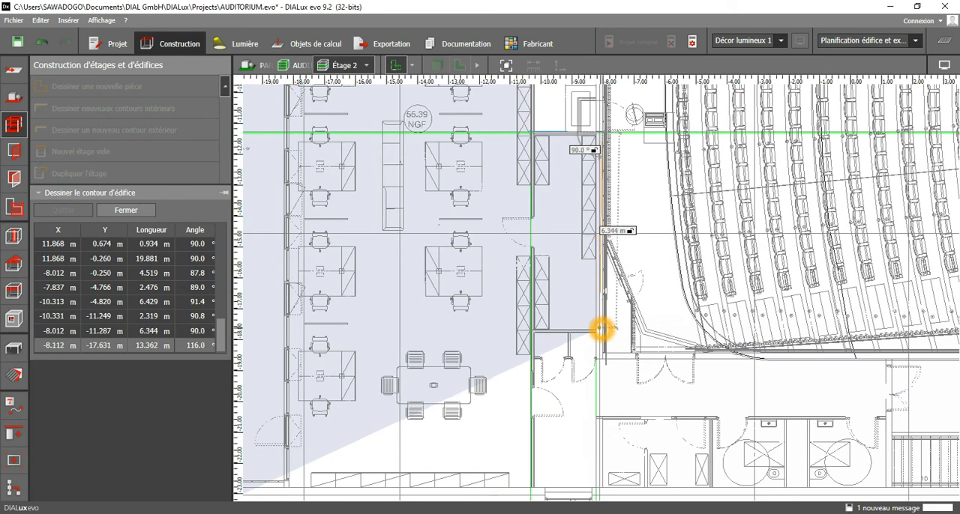
left_click(603, 327)
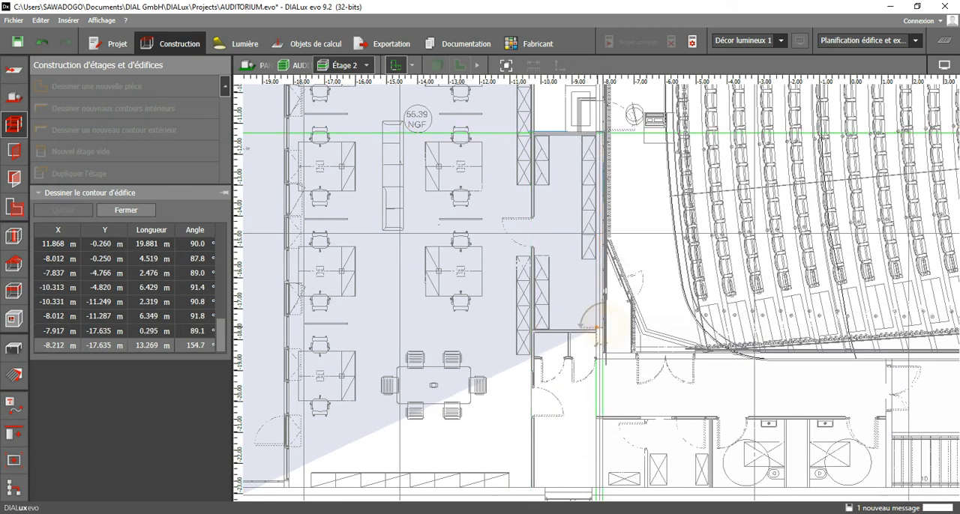
left_click(534, 330)
Draw the contour about 5.54 m down to the lower facade and close it along the facade's left end.
middle_click_drag(531, 366, 581, 214)
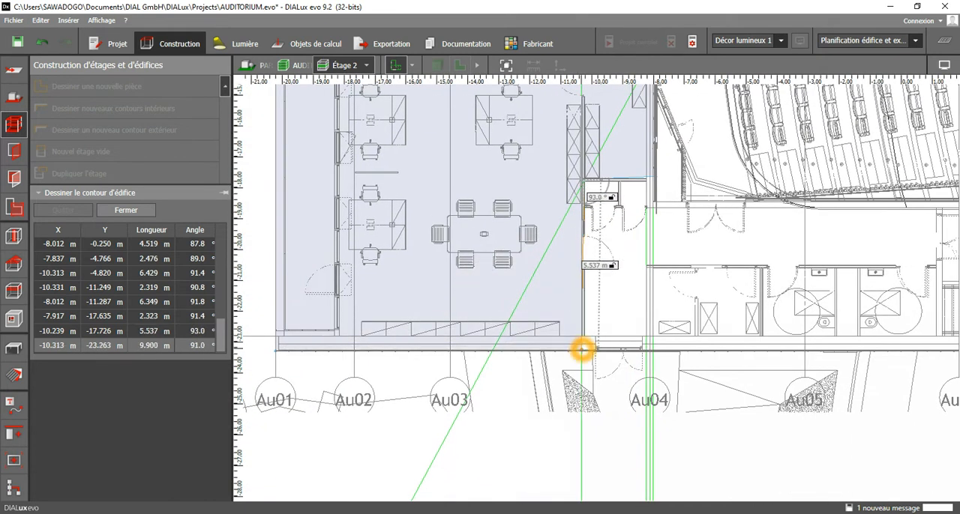
left_click(581, 350)
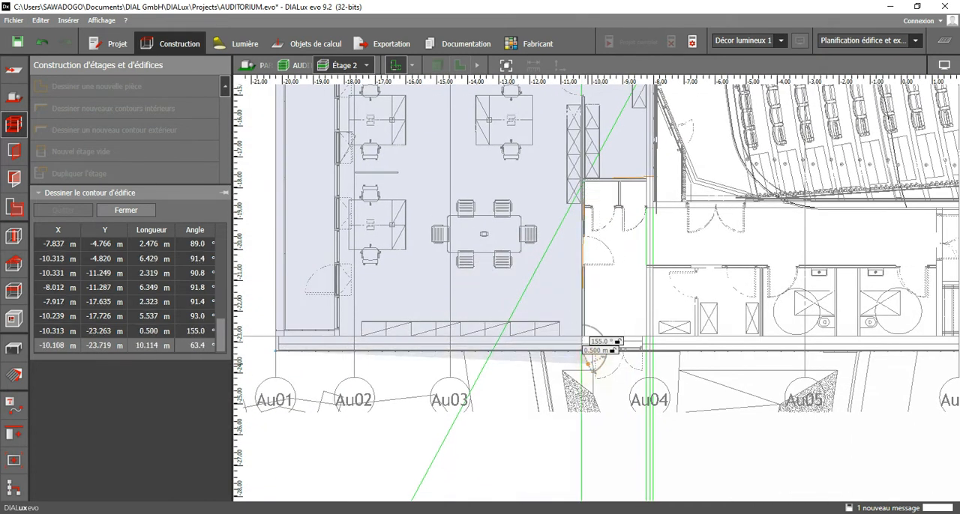
left_click(592, 368)
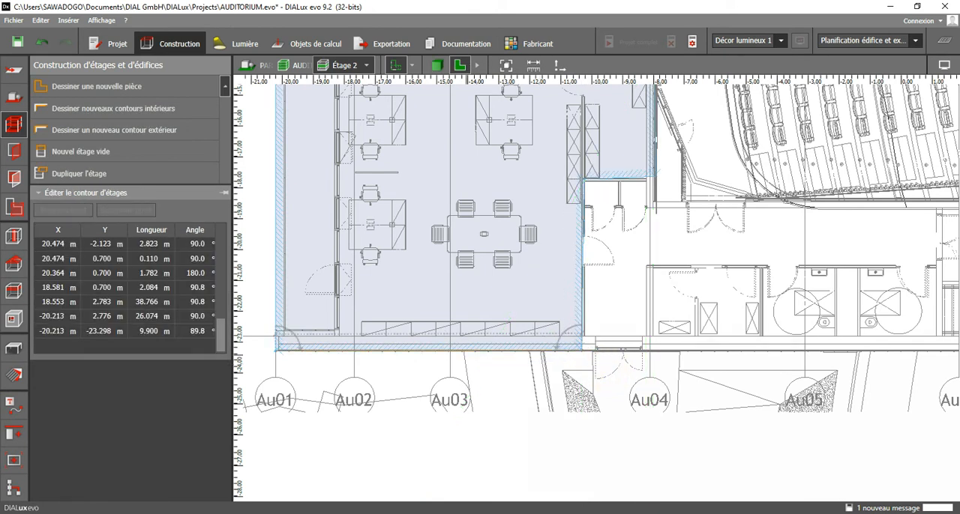
Reselect the closed Étage 2 contour and check its left-side corners against the plan.
left_click(268, 360)
scroll(269, 357, "up", 2)
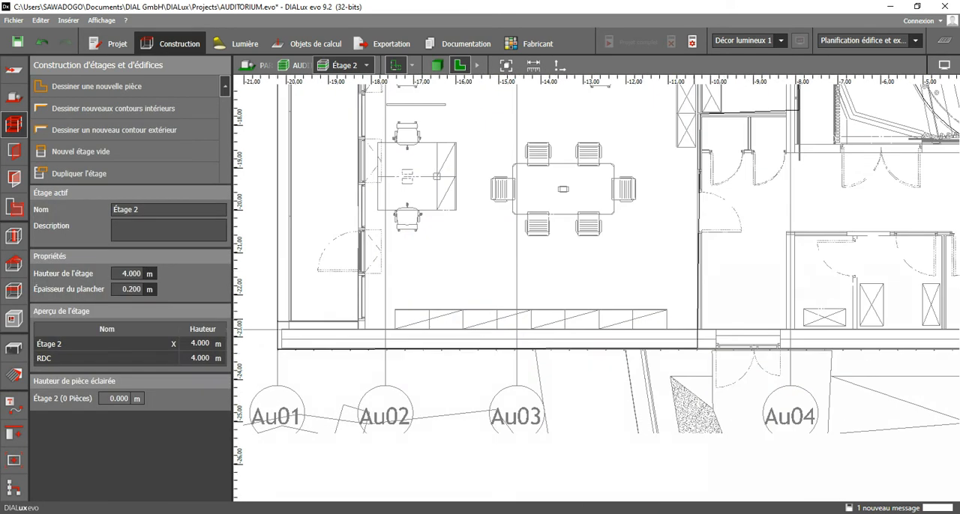
left_click(695, 330)
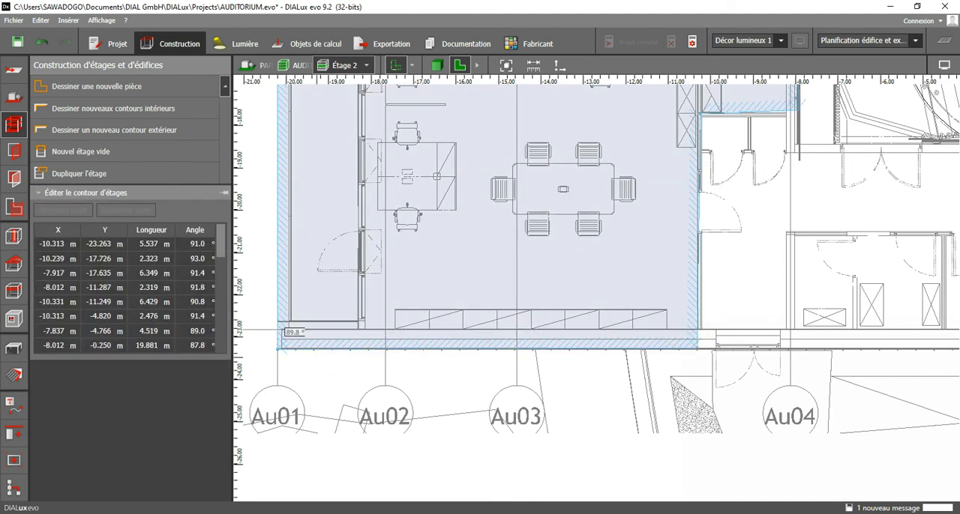
scroll(272, 349, "up", 2)
scroll(336, 378, "down", 4)
middle_click_drag(341, 172, 330, 432)
scroll(323, 206, "up", 6)
left_click(311, 204)
Move the contour's upper-right facade corner beside the lift to X 18.581 m, Y 2.783 m.
scroll(311, 204, "down", 4)
middle_click_drag(930, 247, 248, 268)
middle_click_drag(890, 248, 443, 260)
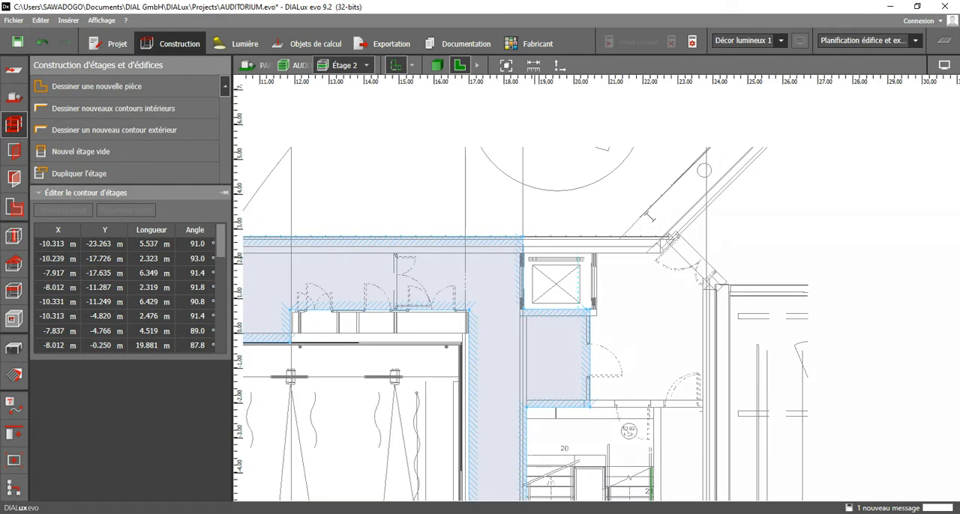
scroll(521, 251, "up", 5)
scroll(537, 232, "up", 2)
left_click_drag(510, 207, 516, 210)
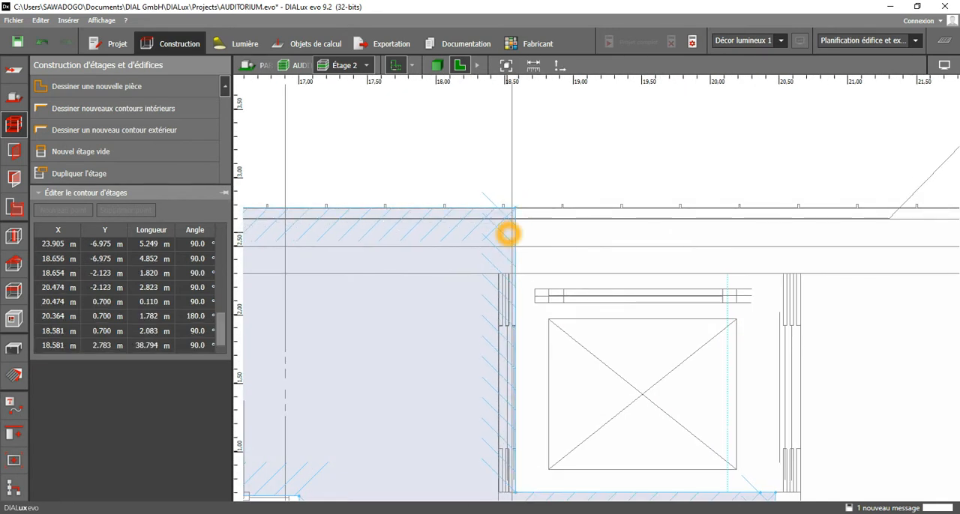
Shift the two right-hand contour corners of the small room below the lift to X 20.453 m.
scroll(505, 232, "down", 2)
middle_click_drag(545, 401, 541, 188)
scroll(541, 188, "down", 1)
scroll(657, 192, "up", 5)
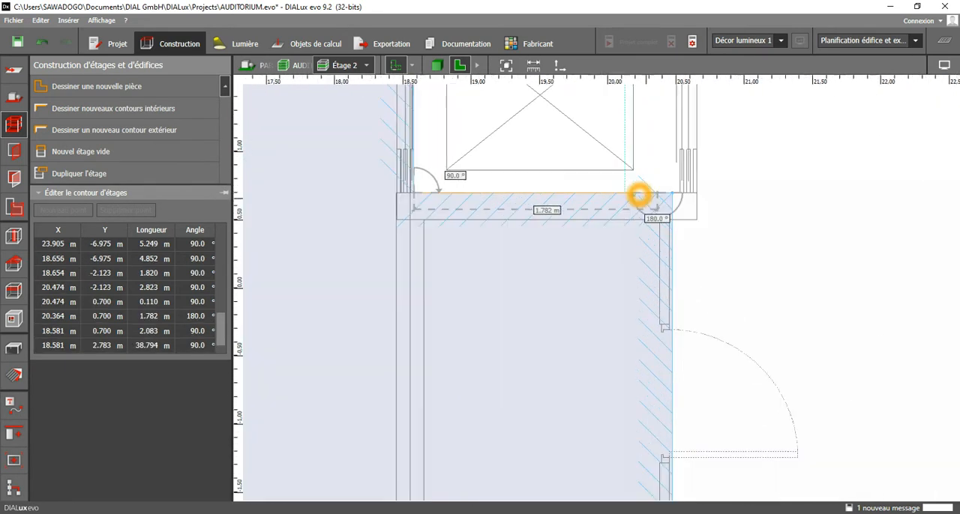
left_click_drag(669, 193, 680, 201)
scroll(681, 201, "down", 5)
middle_click_drag(665, 460, 670, 335)
scroll(670, 334, "up", 3)
left_click_drag(673, 319, 670, 318)
Examine the contour corners below the stairwell and around the upper dressing room's washroom for alignment with the plan.
scroll(585, 177, "down", 5)
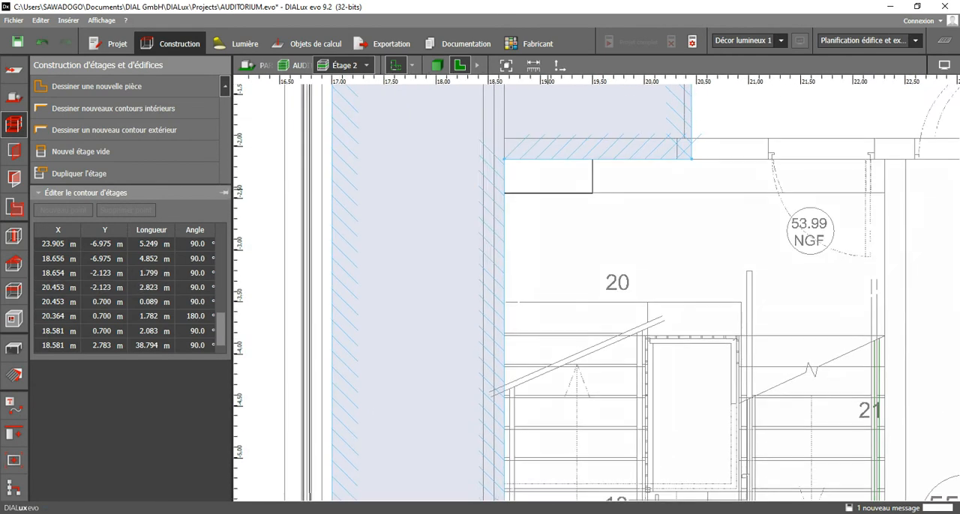
middle_click_drag(536, 494, 536, 282)
scroll(536, 283, "up", 3)
middle_click_drag(668, 287, 452, 221)
scroll(719, 201, "up", 1)
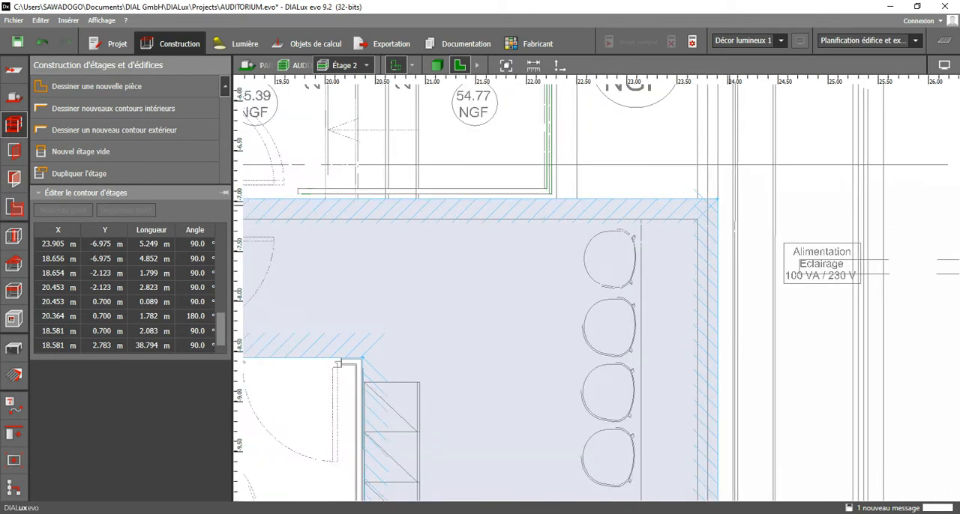
scroll(680, 190, "down", 2)
middle_click_drag(695, 358, 688, 191)
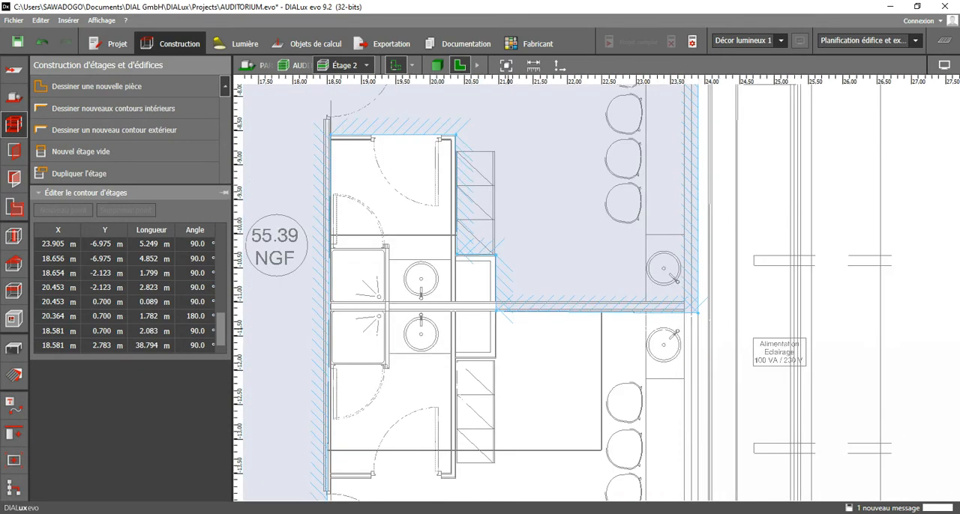
scroll(529, 309, "up", 3)
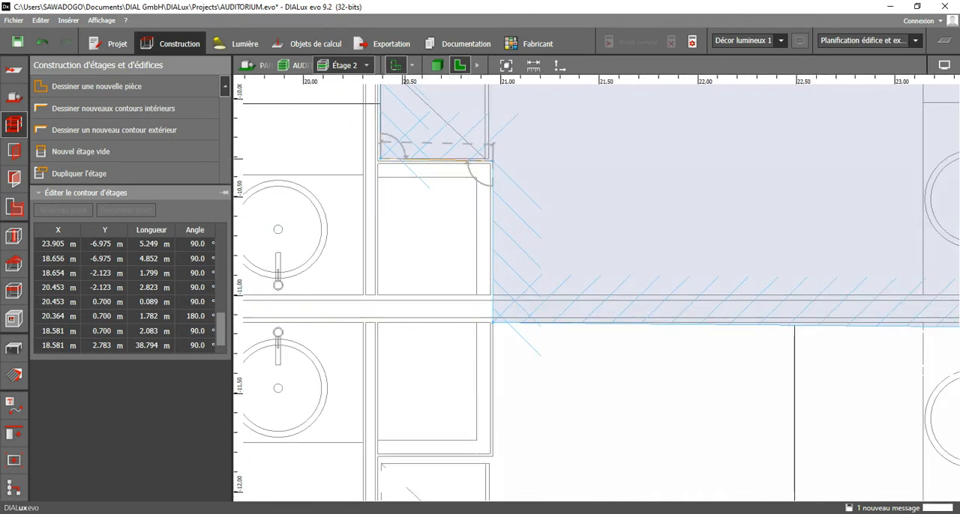
middle_click_drag(401, 158, 480, 418)
middle_click_drag(458, 112, 501, 318)
scroll(503, 280, "up", 1)
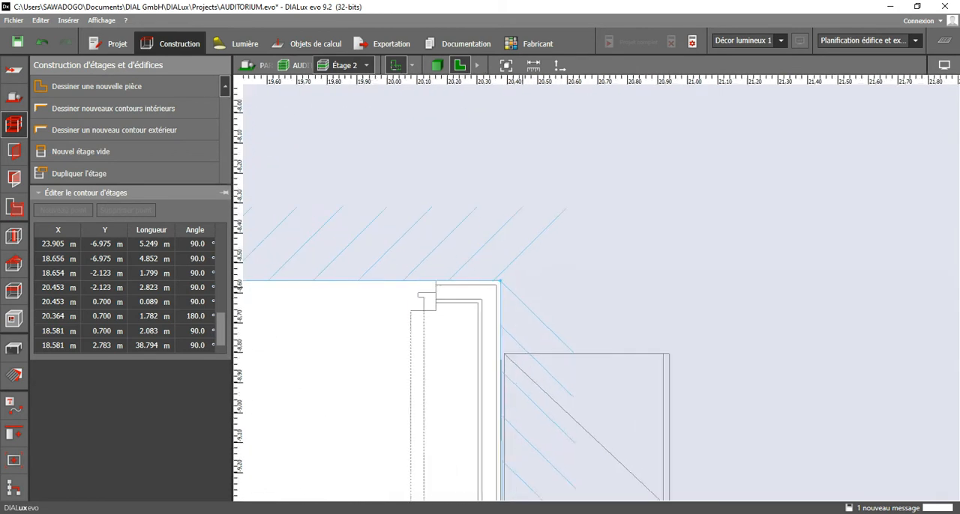
scroll(571, 304, "down", 2)
middle_click_drag(377, 362, 545, 169)
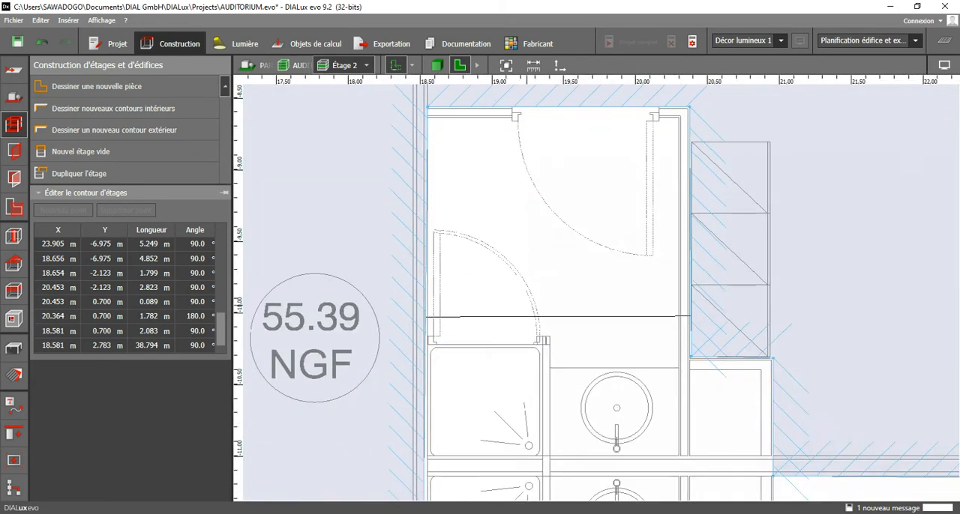
middle_click_drag(526, 431, 505, 191)
middle_click_drag(472, 454, 470, 146)
Move the contour corner at the left end of the lower dressing-room partition to X 18.527 m, Y -14.790 m.
middle_click_drag(454, 360, 458, 345)
scroll(448, 315, "down", 1)
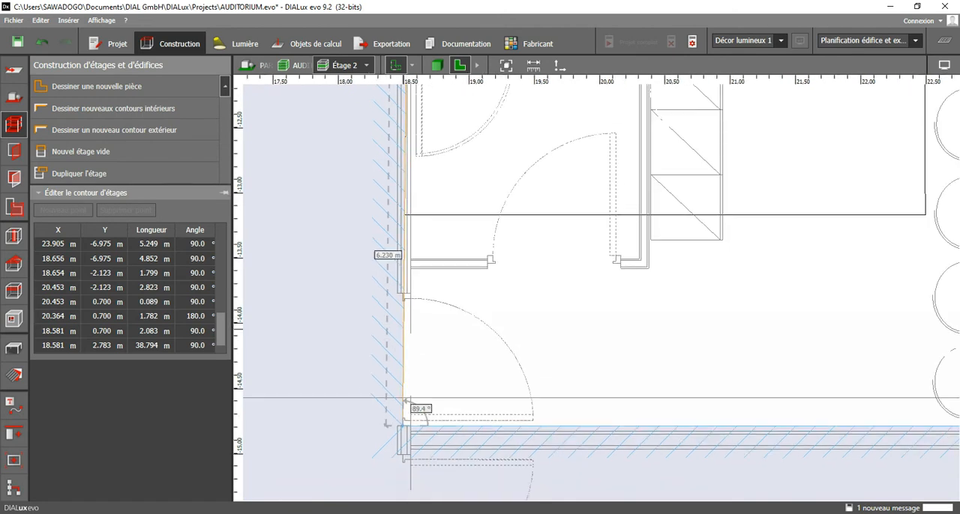
scroll(403, 425, "up", 3)
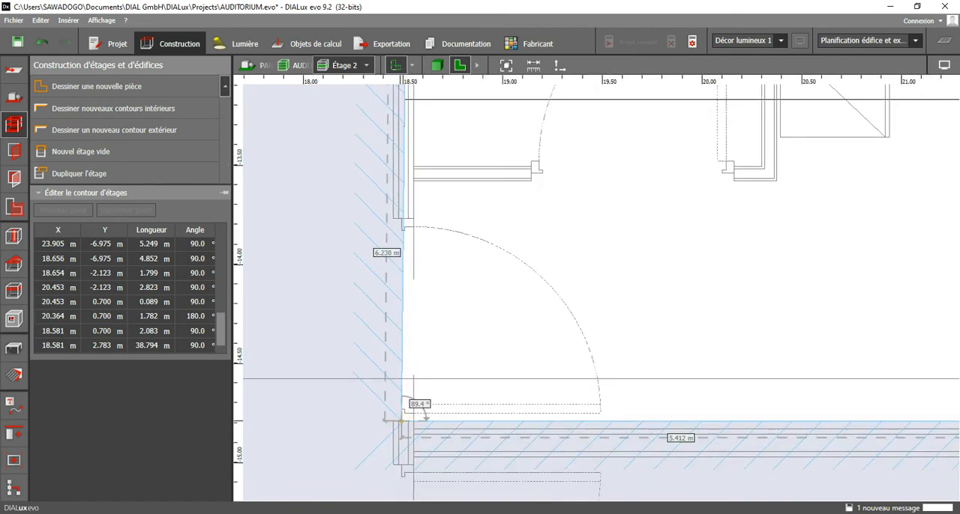
left_click_drag(403, 424, 408, 420)
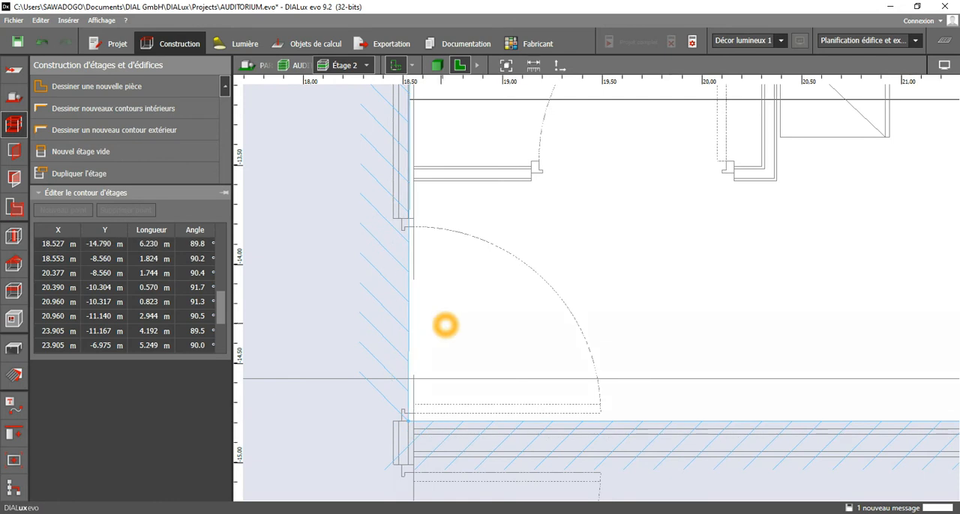
Compare both ends of that partition with the plan and lower its left contour corner to Y -14.830 m.
scroll(441, 325, "down", 4)
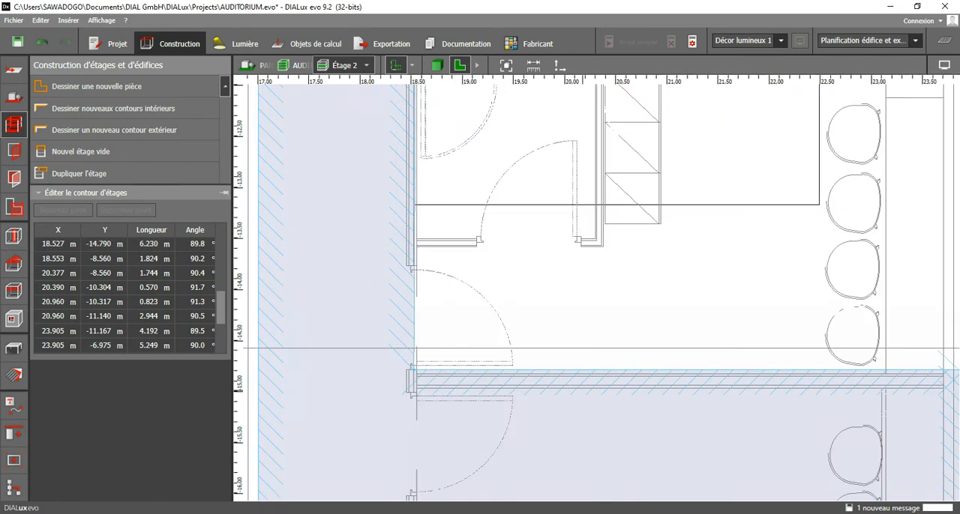
middle_click_drag(583, 392, 319, 313)
scroll(681, 292, "up", 2)
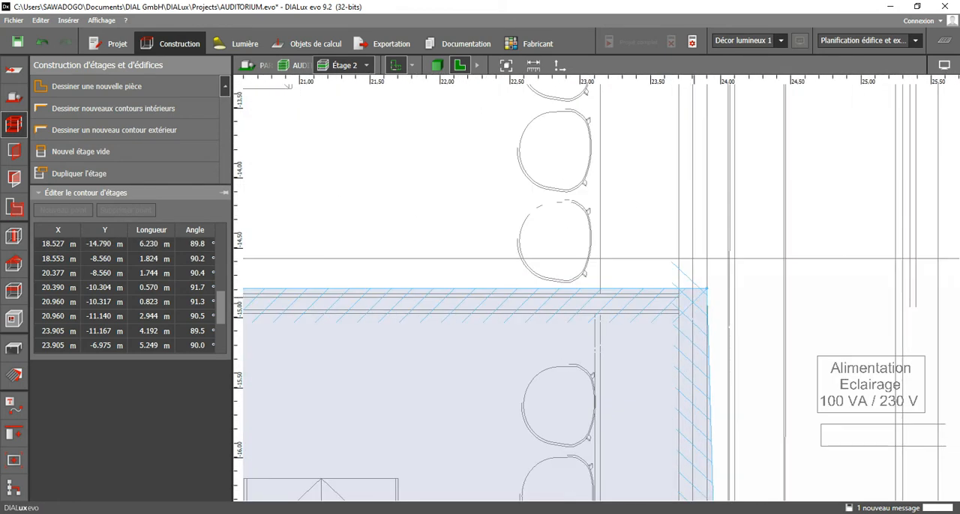
scroll(627, 305, "down", 2)
middle_click_drag(339, 307, 614, 312)
scroll(441, 295, "up", 3)
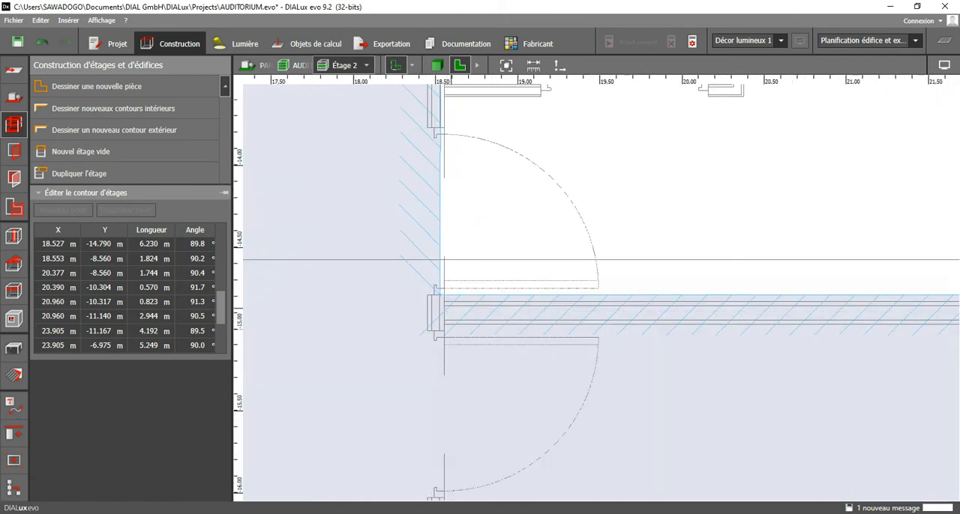
left_click_drag(440, 297, 440, 302)
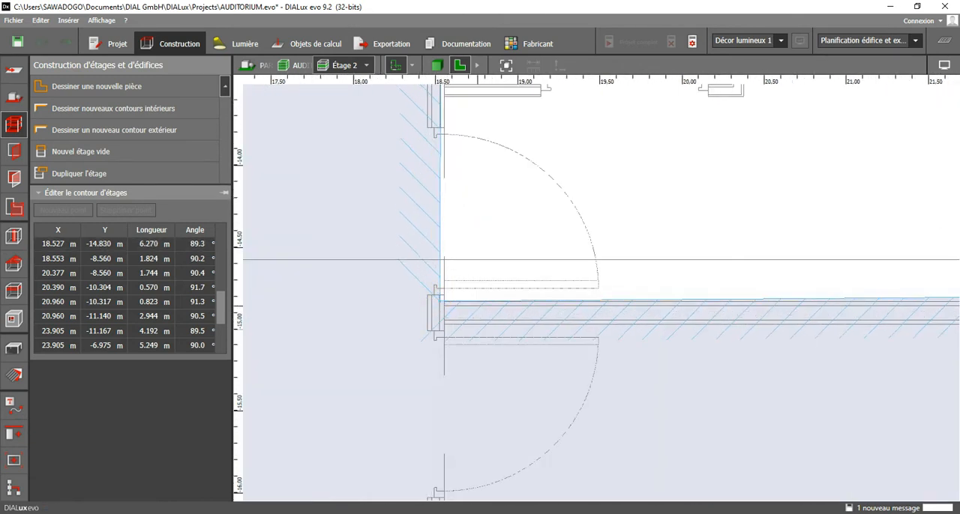
Move the contour corner at the right end of the lower dressing-room partition to X 23.905 m, Y -14.830 m.
scroll(465, 301, "down", 2)
scroll(466, 301, "down", 3)
scroll(685, 311, "up", 5)
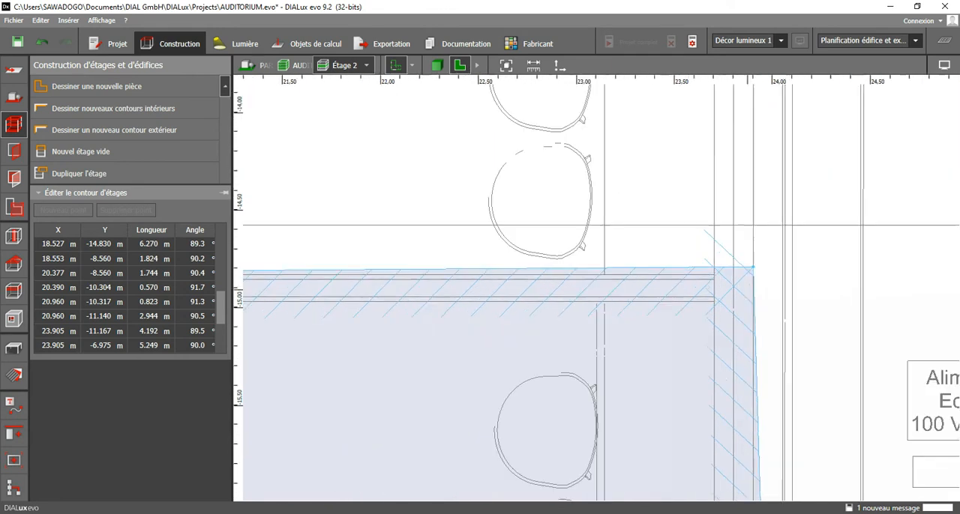
left_click_drag(753, 272, 753, 270)
Move the lower dressing room's two bottom contour corners to X 24.054 m, Y -19.991 m and X 18.516 m, Y -20.020 m.
scroll(702, 271, "down", 4)
mouse_move(705, 391)
middle_mouse_down()
mouse_move(696, 150)
mouse_move(705, 270)
middle_mouse_up()
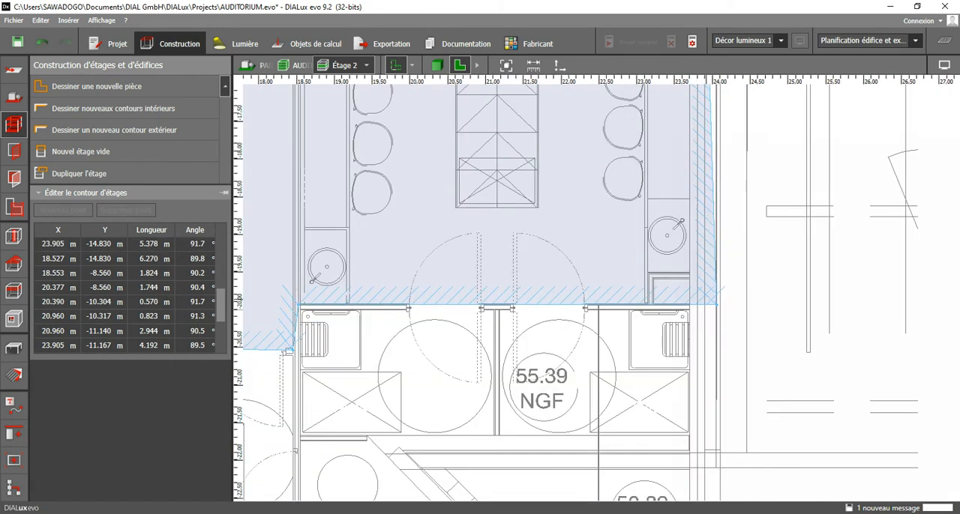
scroll(718, 307, "up", 4)
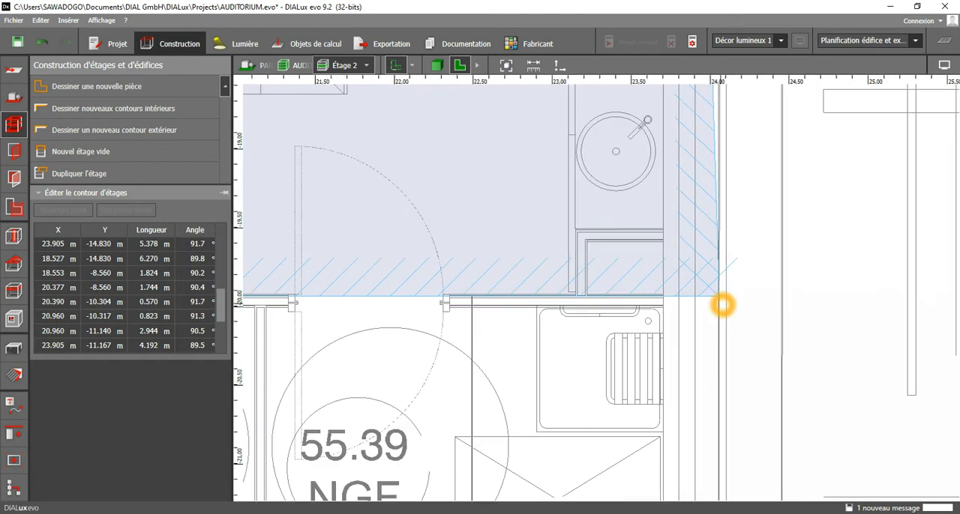
left_click(718, 296)
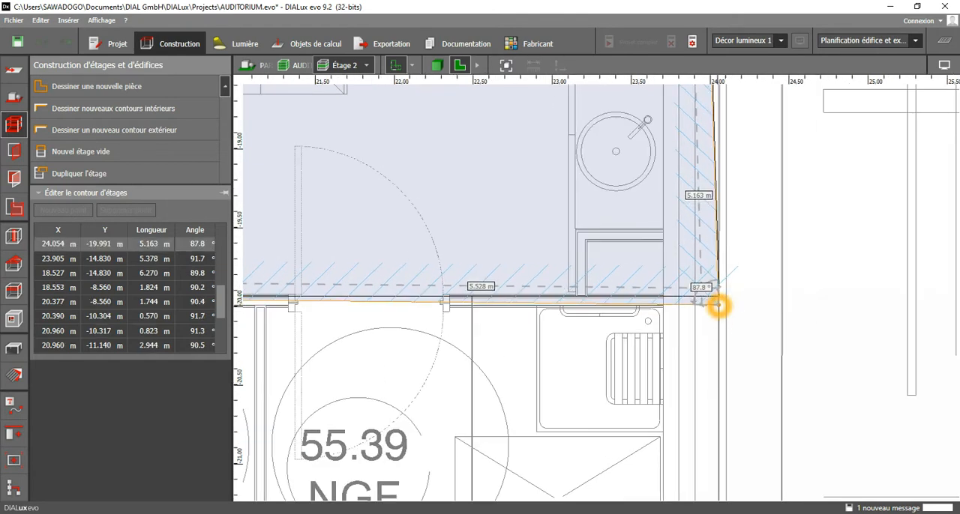
left_click_drag(718, 306, 717, 308)
scroll(717, 310, "down", 2)
middle_click_drag(383, 314, 635, 298)
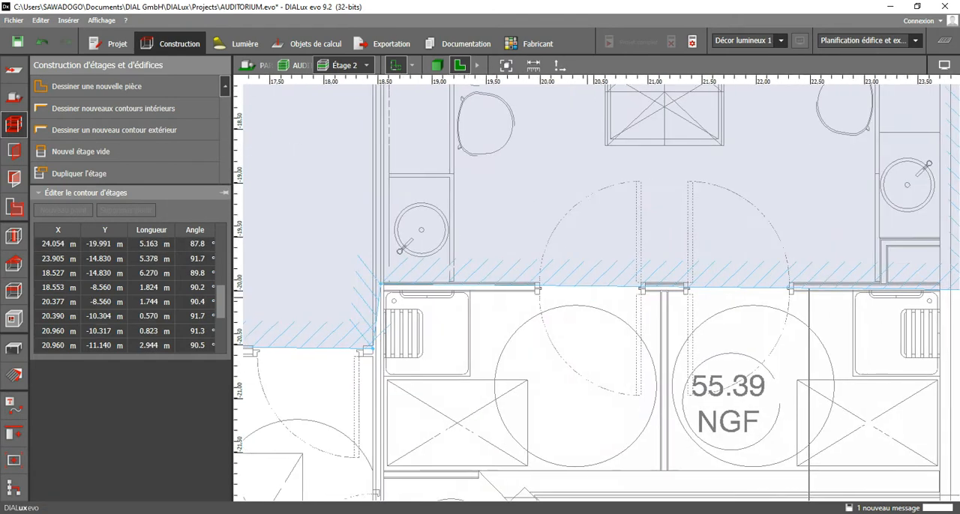
scroll(383, 292, "up", 2)
left_click_drag(377, 280, 367, 295)
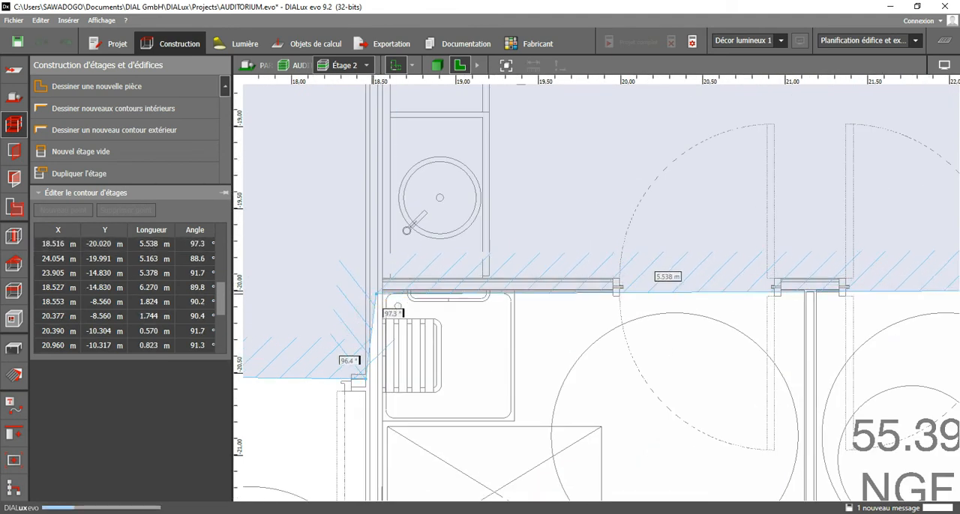
Align the lower dressing room's bottom-right contour corner with the wall above at X 23.905 m, Y -20.020 m.
scroll(360, 308, "down", 1)
middle_click_drag(938, 320, 644, 282)
scroll(681, 271, "up", 1)
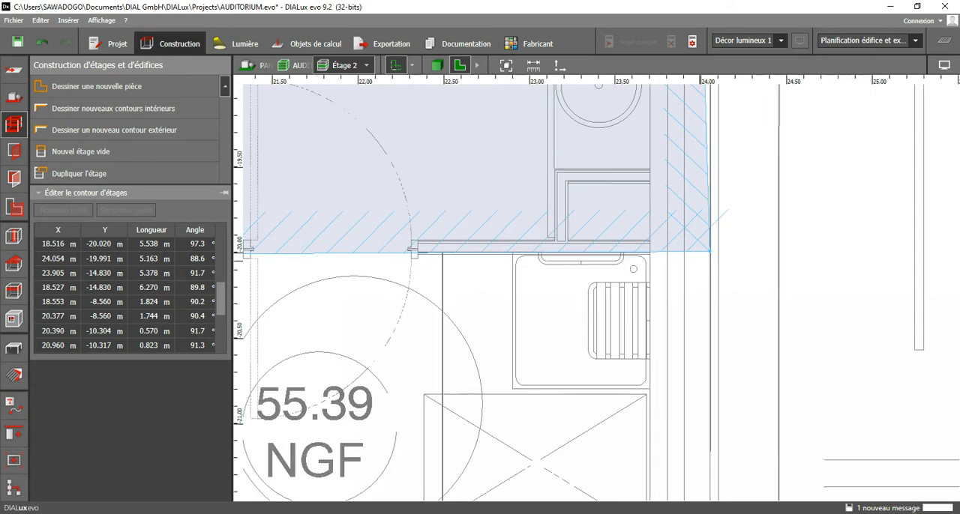
left_click(708, 254)
left_click_drag(709, 254, 708, 260)
scroll(751, 280, "down", 2)
middle_click_drag(741, 280, 667, 473)
middle_click_drag(699, 111, 669, 230)
scroll(660, 277, "down", 2)
scroll(633, 435, "up", 3)
left_click_drag(623, 430, 607, 431)
scroll(607, 431, "down", 2)
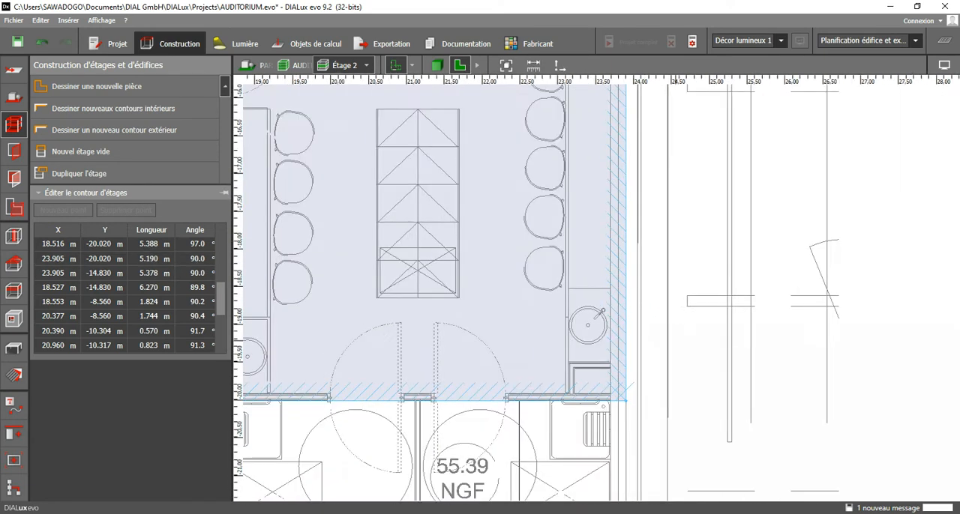
Move the dressing room's bottom-left contour corner to X 18.553 m, Y -20.020 m and the corner below it to X 18.573 m, Y -20.622 m.
scroll(611, 359, "down", 2)
middle_click_drag(360, 414, 465, 346)
scroll(444, 348, "up", 5)
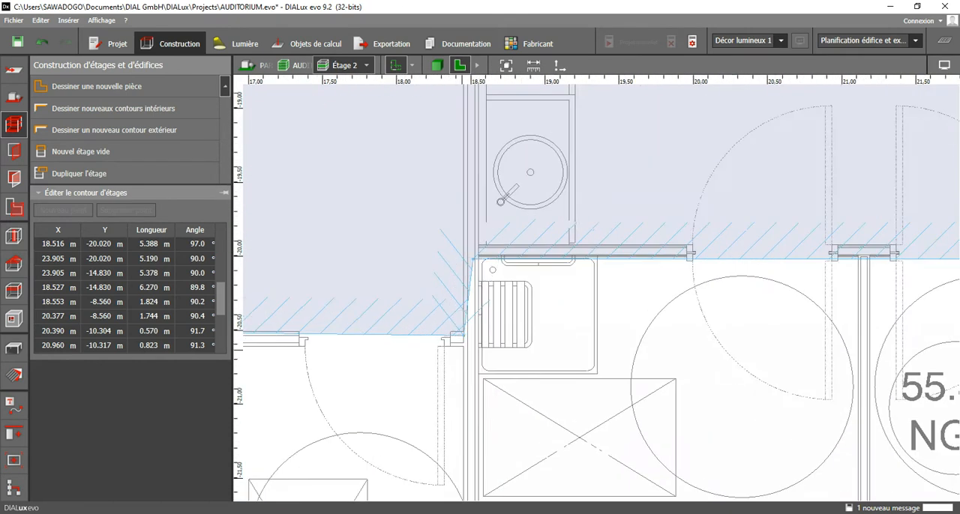
scroll(472, 337, "up", 2)
left_click_drag(478, 212, 486, 210)
left_click_drag(463, 327, 492, 346)
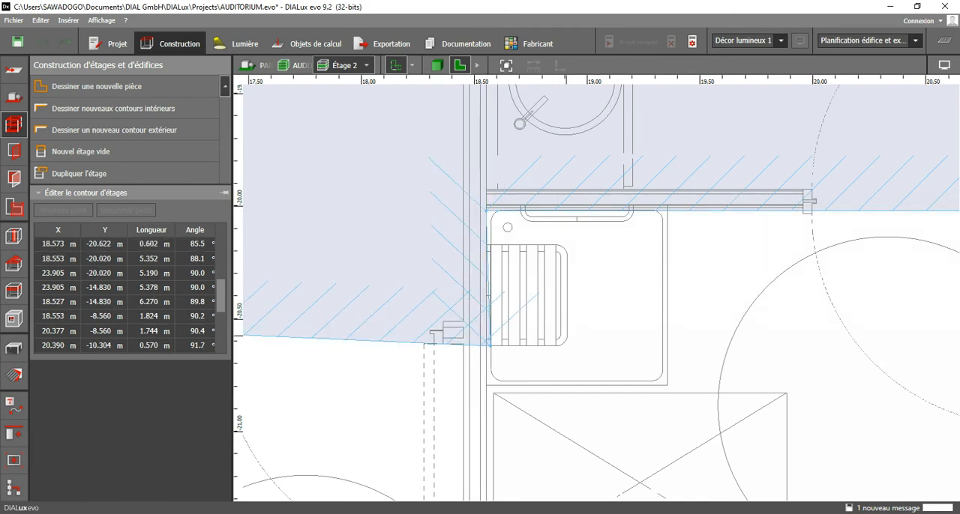
Move the upper-right contour corner of the middle washroom to X 16.203 m, Y -20.613 m.
scroll(566, 330, "down", 3)
middle_click_drag(565, 330, 852, 307)
scroll(527, 313, "up", 2)
left_click_drag(493, 298, 504, 317)
scroll(514, 276, "down", 4)
middle_click_drag(515, 276, 546, 141)
middle_click_drag(324, 380, 467, 381)
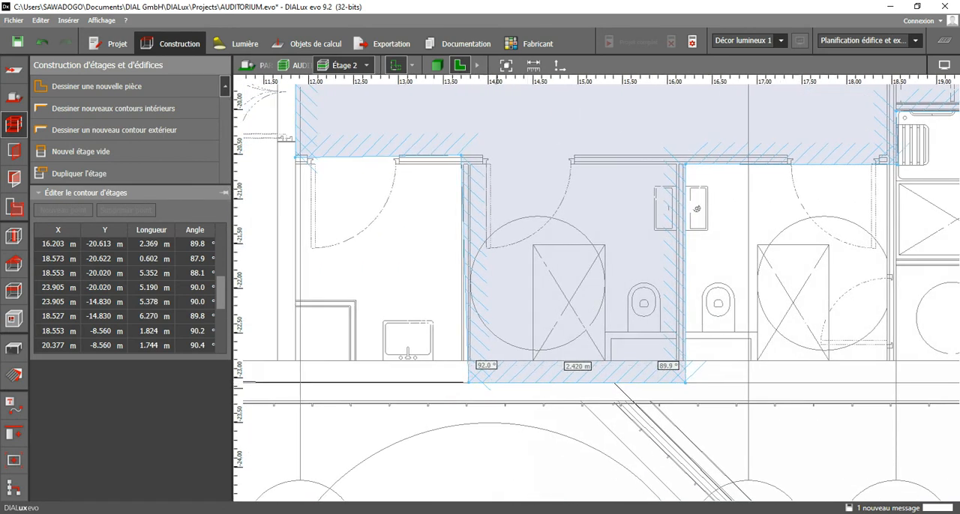
Move the middle washroom's bottom-left contour corner to X 13.698 m, Y -23.058 m.
scroll(466, 381, "up", 2)
left_click(467, 381)
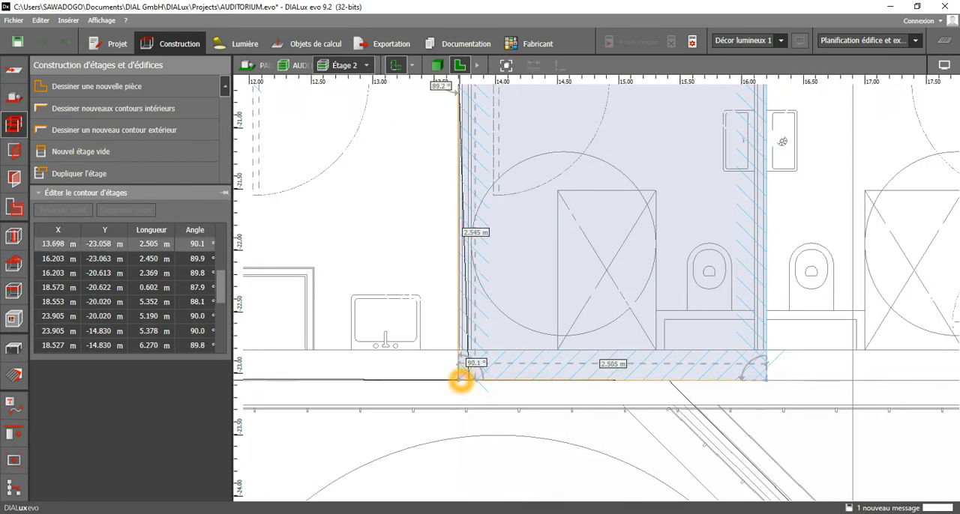
left_click_drag(461, 381, 459, 381)
scroll(497, 377, "down", 2)
middle_click_drag(498, 377, 590, 481)
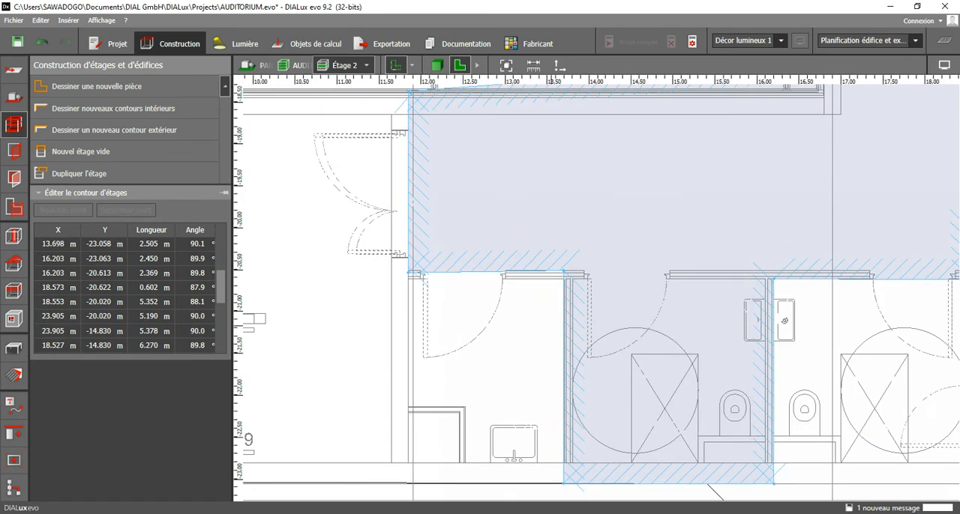
Move the washroom's upper-left contour corner to X 13.698 m, Y -20.613 m and the corridor corner beside it to X 11.850 m, Y -20.613 m.
scroll(562, 266, "up", 3)
left_click(570, 277)
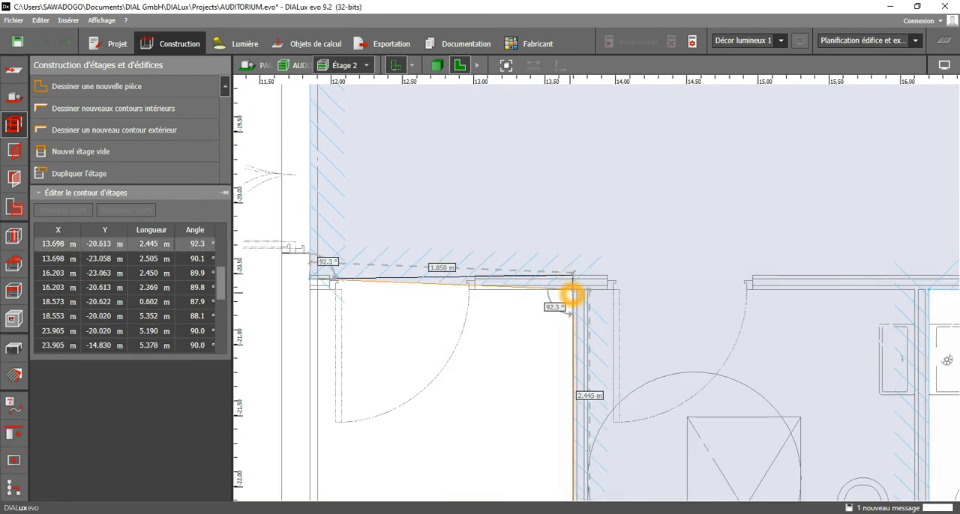
left_click(309, 282)
left_click_drag(308, 282, 310, 283)
Align both contour corners of the stage's lower wall at Y -18.450 m, with X 16.803 m and X 11.850 m.
scroll(492, 289, "down", 4)
scroll(484, 295, "down", 2)
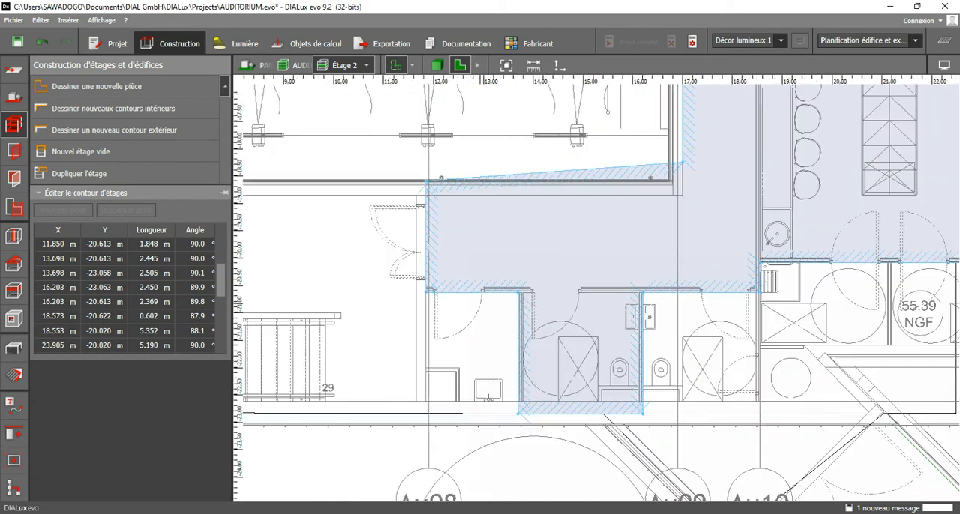
scroll(687, 173, "up", 2)
middle_click_drag(687, 174, 728, 274)
scroll(727, 275, "up", 2)
left_click_drag(718, 257, 697, 309)
scroll(698, 333, "down", 2)
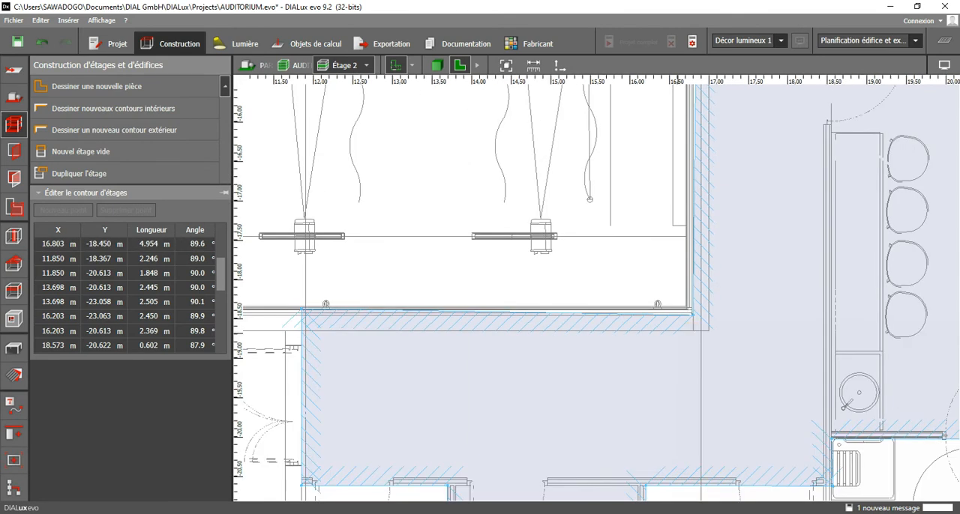
scroll(323, 310, "up", 1)
left_click_drag(287, 302, 291, 307)
scroll(481, 301, "down", 3)
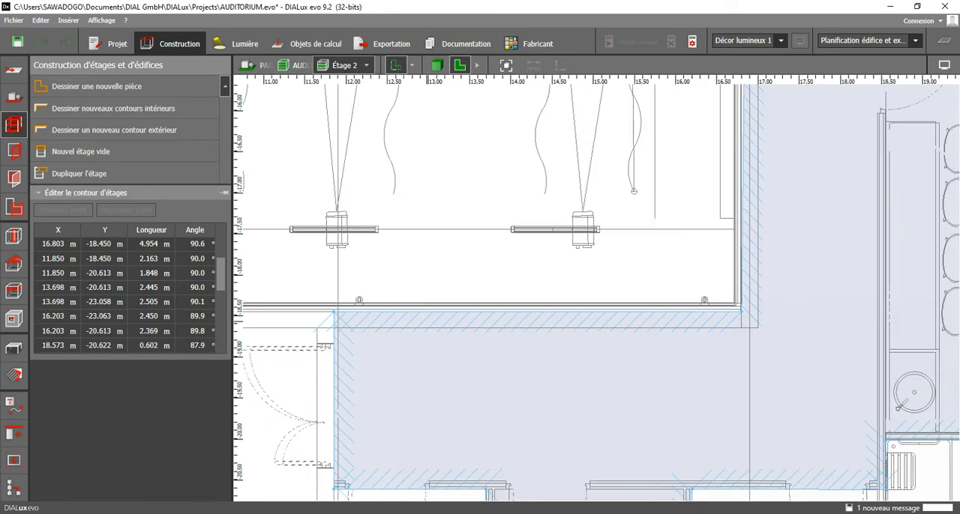
Move the contour corner at the right end of the recess above the stage to X 16.903 m, Y 0.600 m.
right_click_drag(585, 210, 537, 272)
middle_click_drag(537, 218, 528, 500)
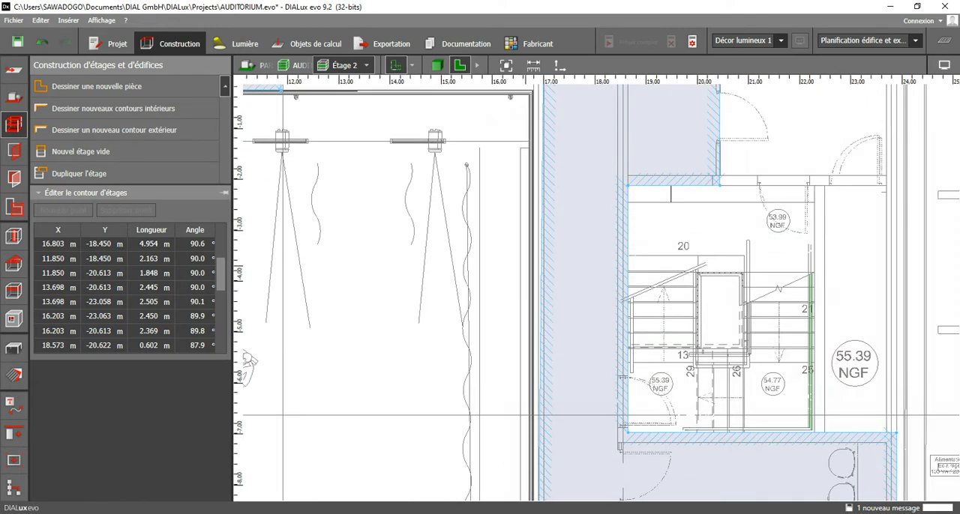
middle_click_drag(528, 263, 520, 439)
scroll(551, 220, "up", 3)
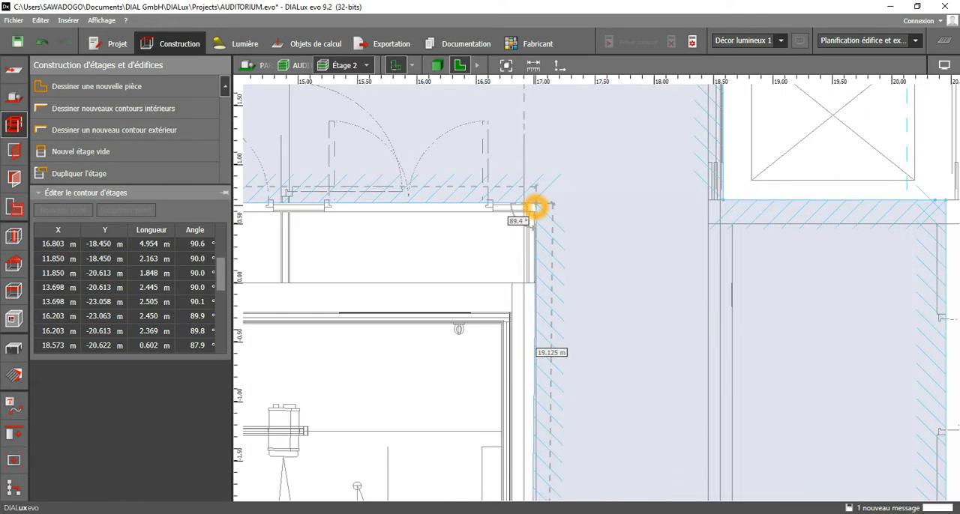
left_click(535, 208)
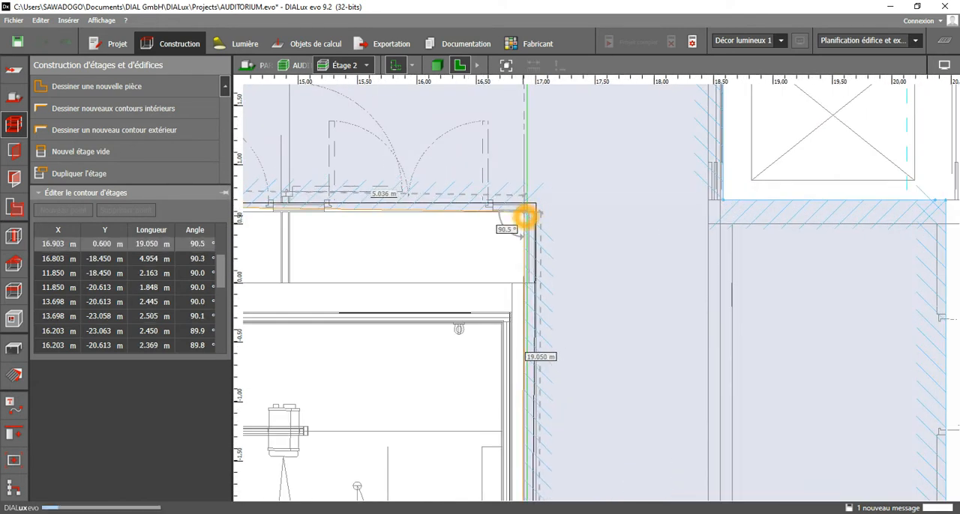
Examine the long contour edge along the stage's right-hand wall for alignment with the plan.
scroll(488, 240, "down", 5)
middle_click_drag(503, 440, 509, 172)
scroll(507, 437, "up", 4)
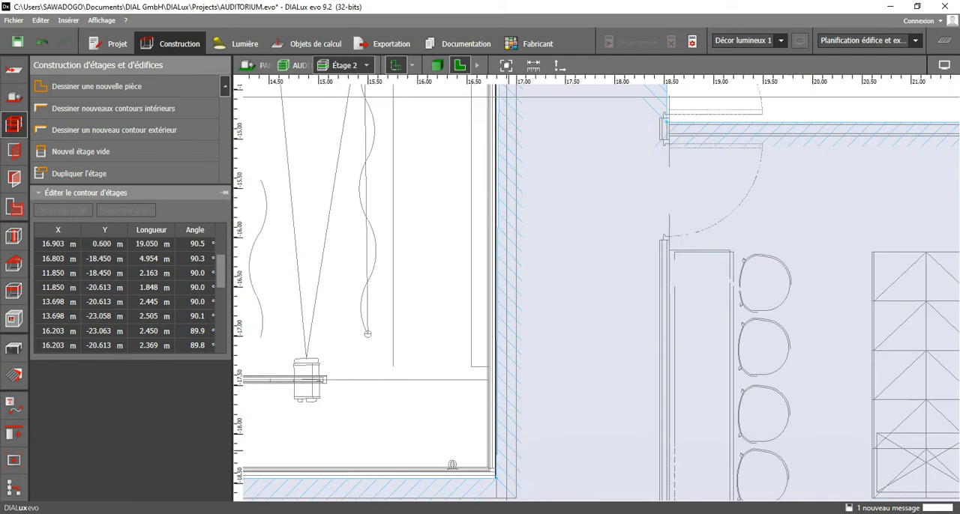
scroll(496, 469, "down", 2)
middle_click_drag(503, 272, 480, 464)
middle_click_drag(481, 161, 472, 477)
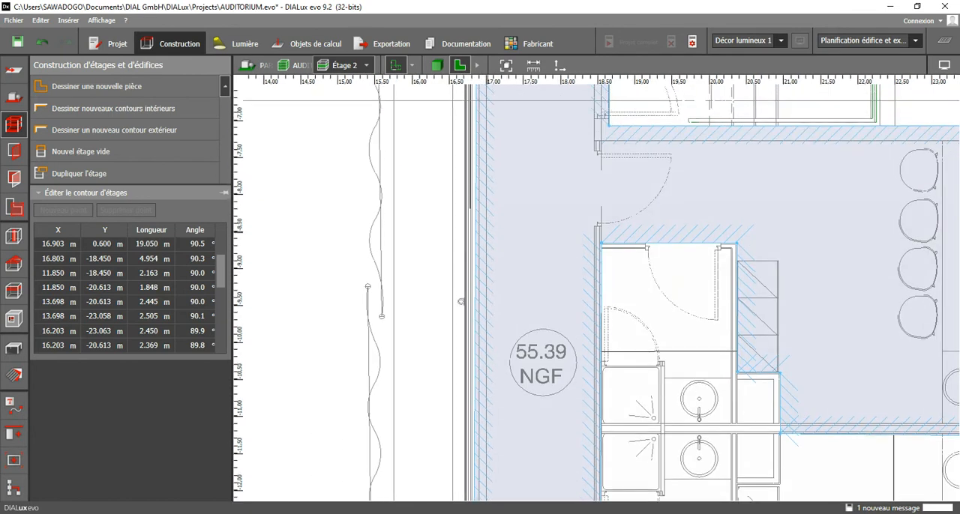
middle_click_drag(461, 302, 461, 500)
middle_click_drag(450, 154, 453, 471)
middle_click_drag(442, 159, 443, 297)
scroll(487, 275, "up", 5)
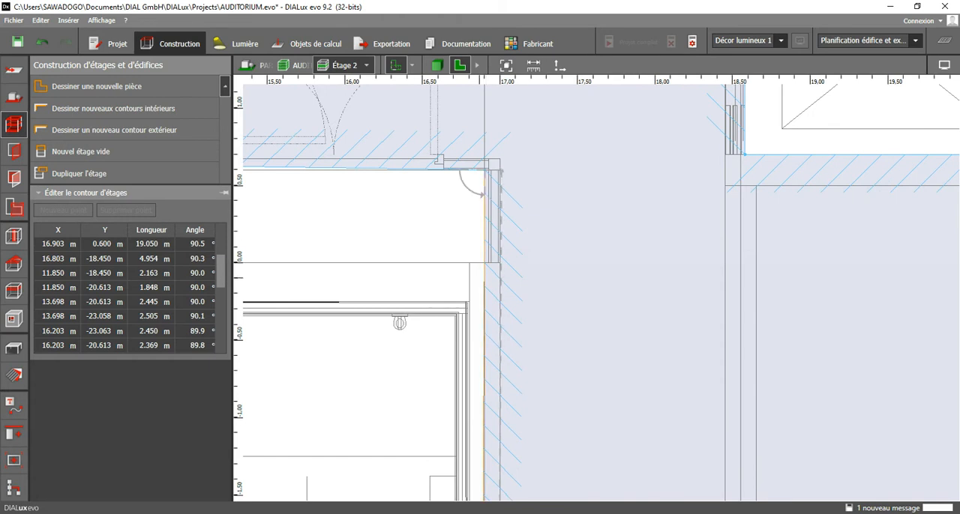
Insert two contour points below the recess's right corner, at X 16.803 m, Y 0.000 m and X 16.903 m, Y 0.000 m, to form the wall offset.
right_click(484, 281)
left_click(513, 281)
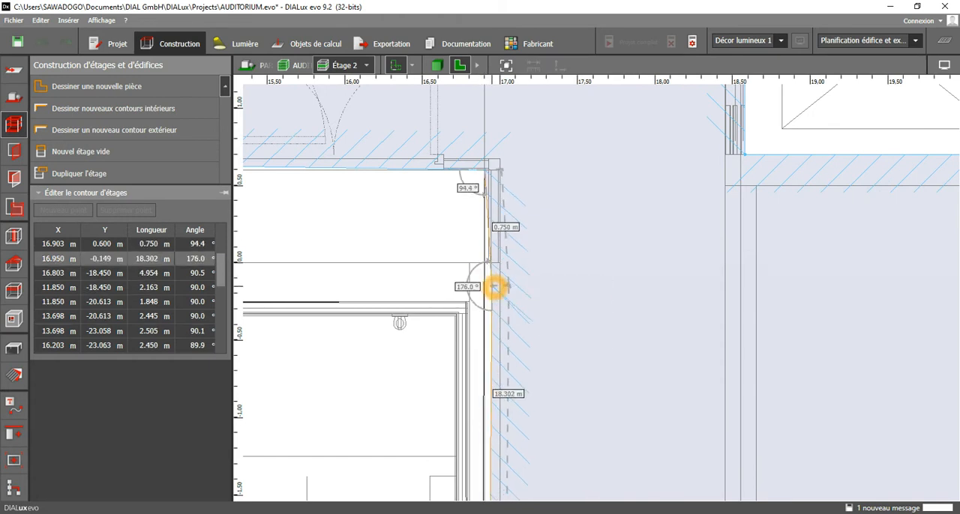
left_click_drag(483, 278, 473, 266)
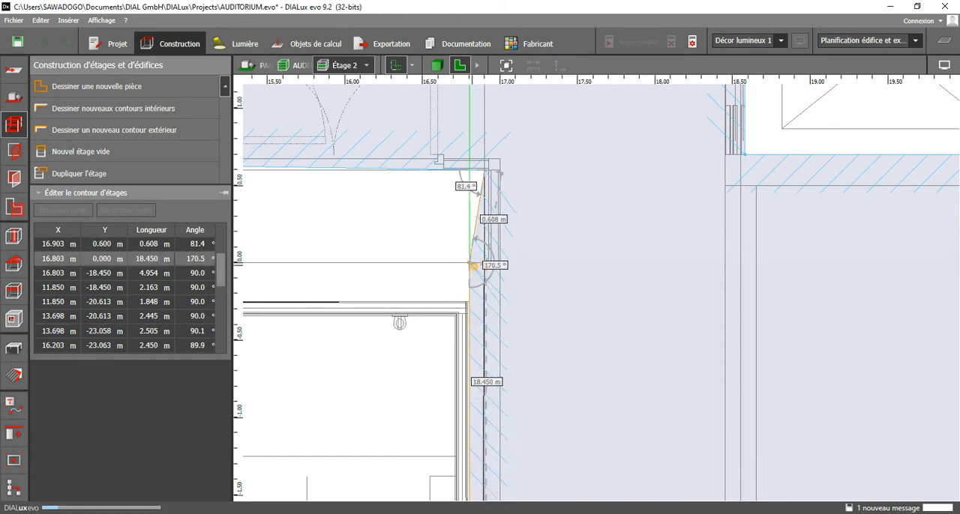
right_click(473, 246)
left_click(490, 252)
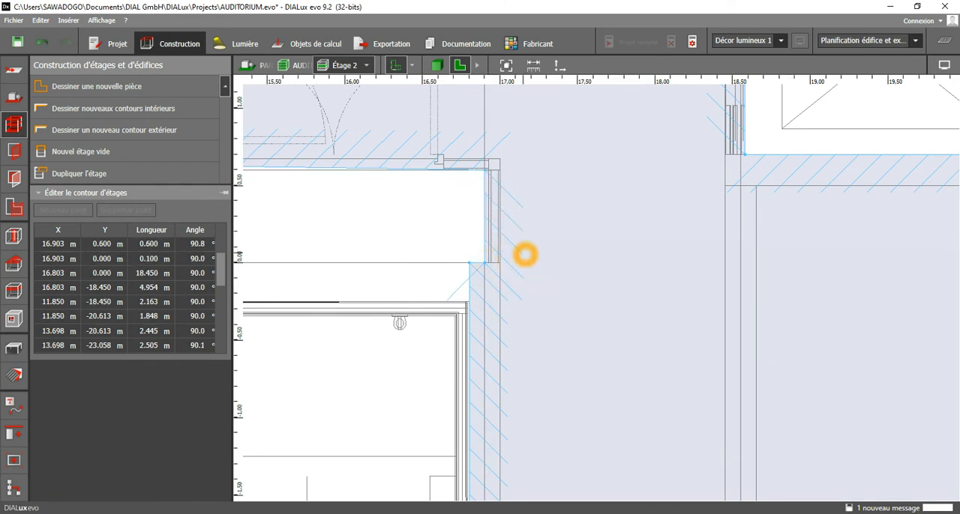
Move the recess's two left-hand contour corners to X 11.942 m, at Y 0.600 m and Y -0.250 m.
scroll(517, 244, "down", 3)
scroll(476, 214, "up", 2)
middle_click_drag(273, 216, 593, 256)
middle_click_drag(247, 236, 433, 260)
scroll(429, 260, "up", 3)
left_click(415, 256)
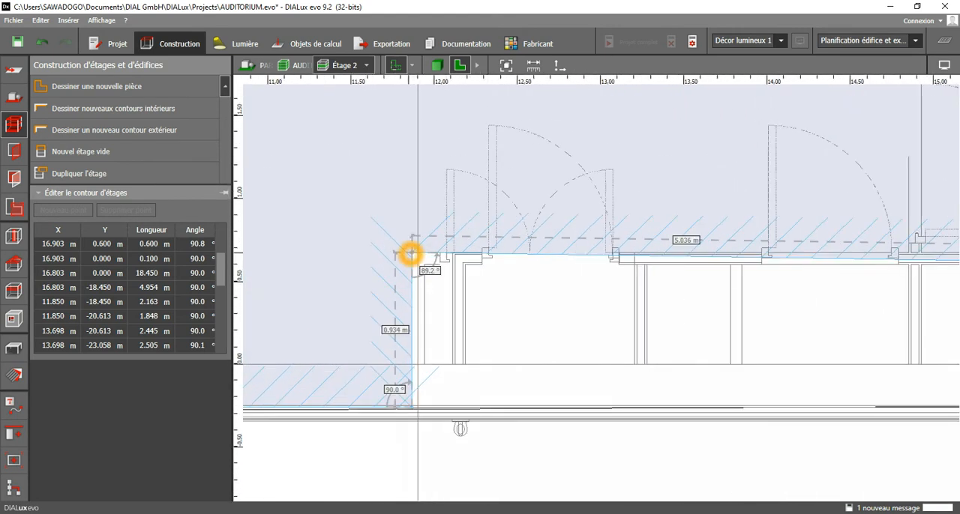
left_click_drag(413, 255, 425, 265)
left_click_drag(415, 411, 416, 405)
scroll(524, 367, "down", 3)
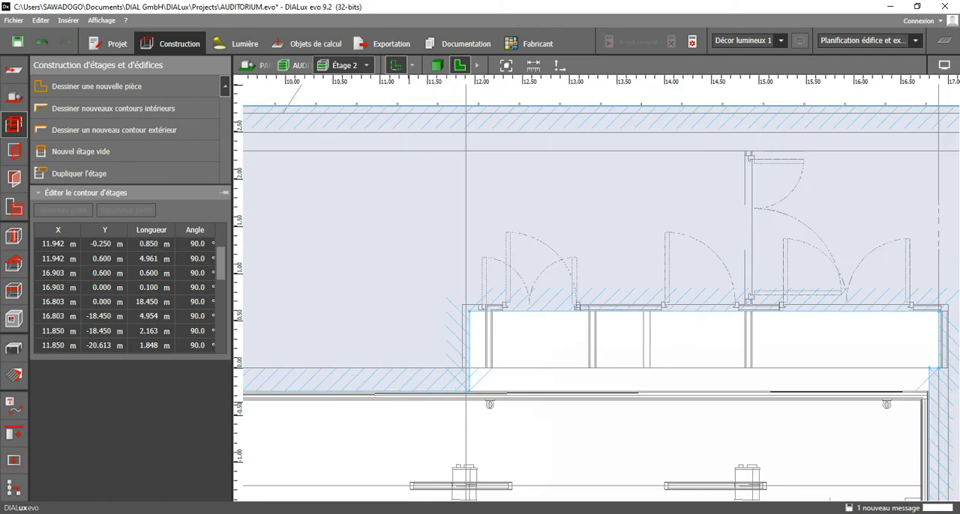
Move the contour corner where the kitchen wall meets the auditorium's upper wall to X -8.012 m, Y -0.250 m.
middle_click_drag(525, 367, 771, 334)
middle_click_drag(525, 389, 802, 392)
middle_click_drag(670, 390, 855, 385)
scroll(690, 371, "down", 2)
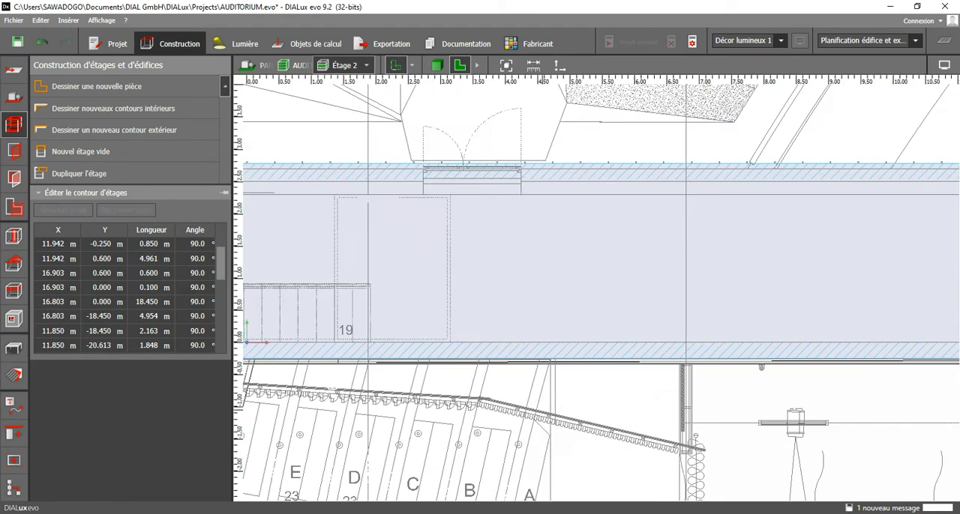
middle_click_drag(652, 374, 917, 336)
middle_click_drag(398, 336, 847, 335)
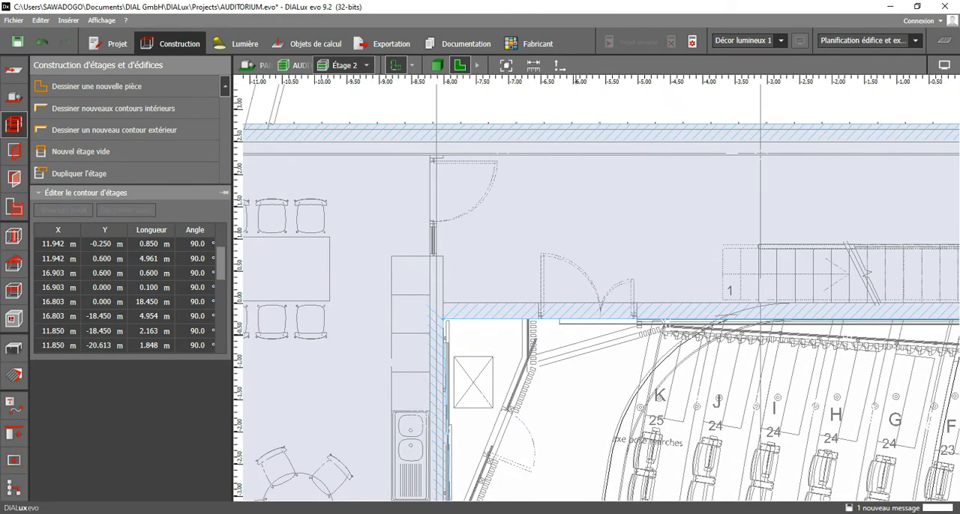
scroll(501, 330, "up", 1)
scroll(456, 319, "down", 2)
scroll(539, 328, "up", 2)
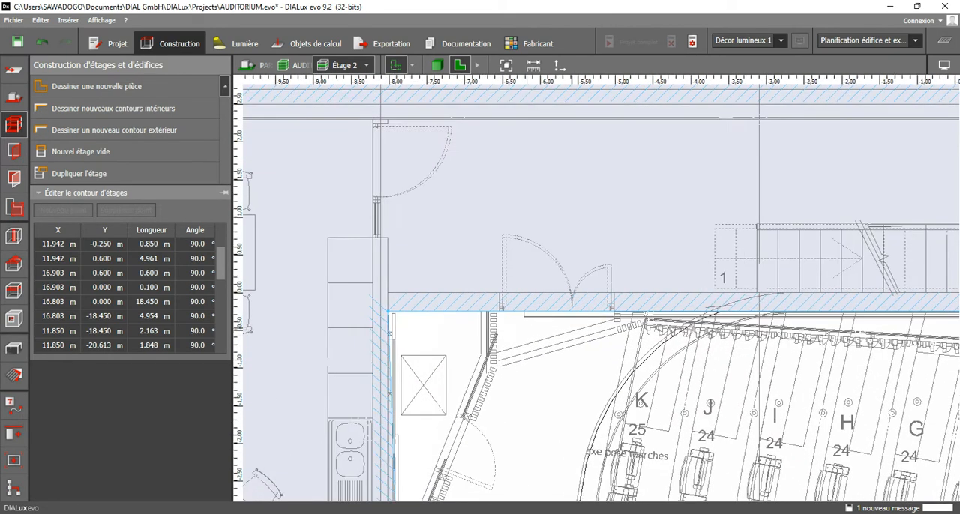
scroll(623, 330, "up", 2)
scroll(640, 326, "down", 1)
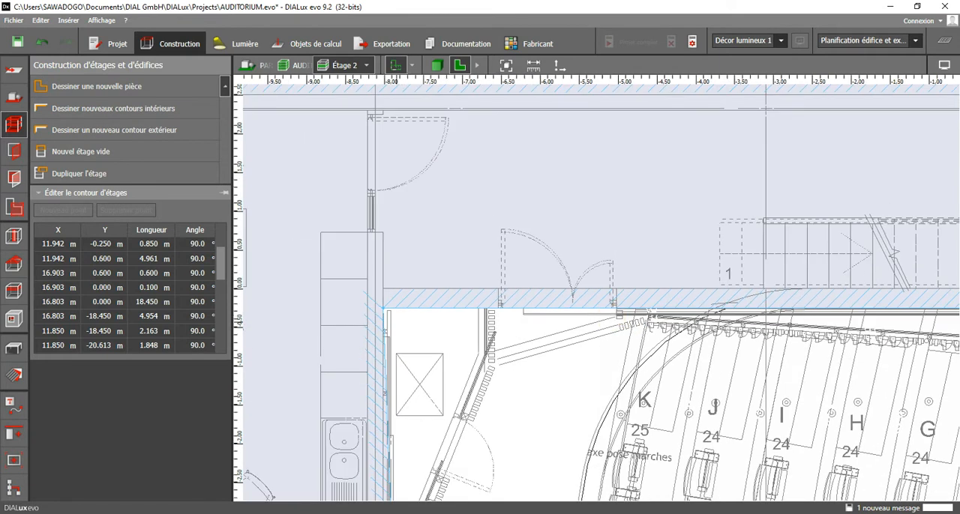
left_click(386, 312)
left_click_drag(385, 312, 386, 315)
left_click(417, 345)
scroll(469, 309, "down", 3)
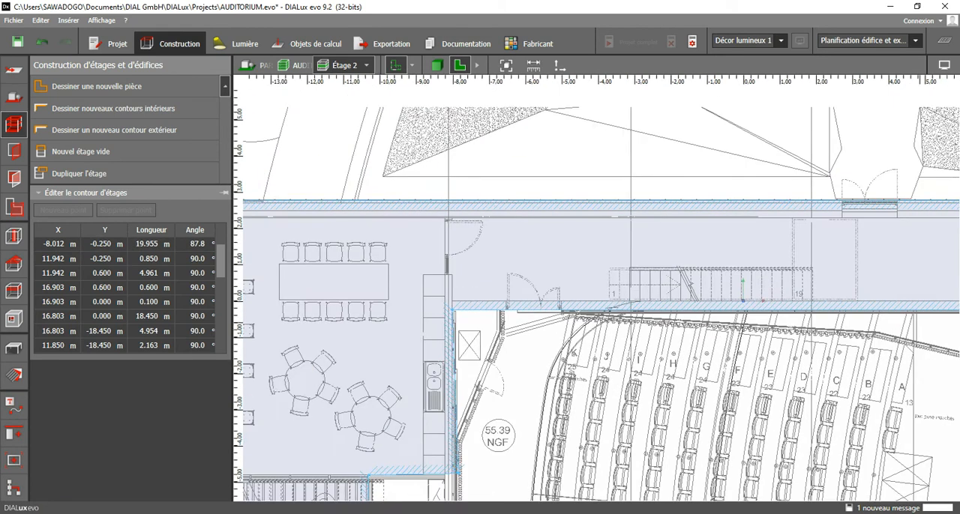
Compare the contour edge along the auditorium's upper wall with the plan, from the stage recess back to the kitchen side.
middle_click_drag(913, 326, 578, 330)
scroll(803, 314, "up", 3)
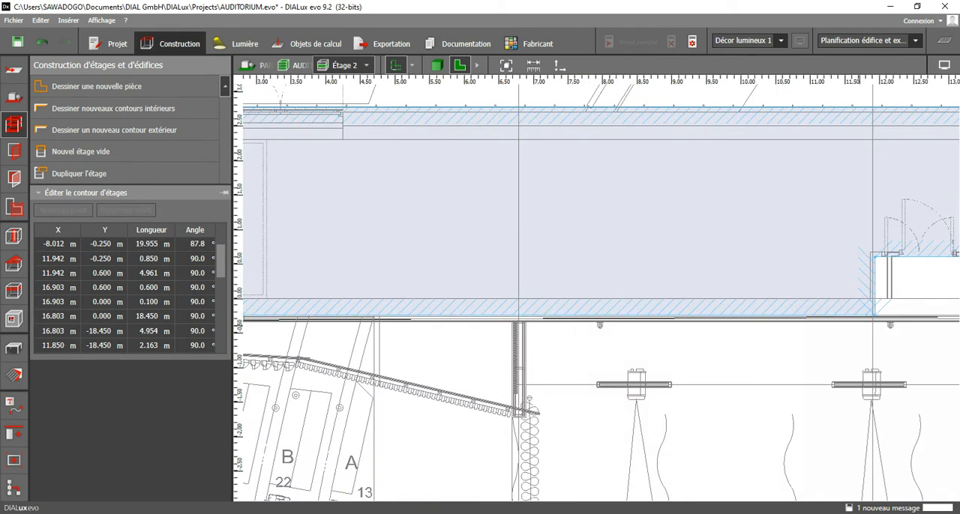
scroll(870, 324, "down", 3)
middle_click_drag(407, 349, 760, 233)
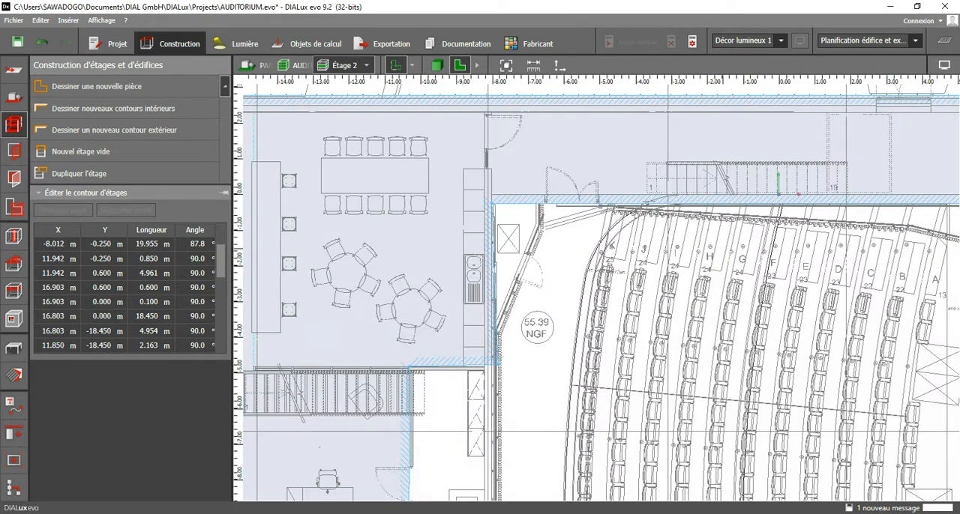
Move the two contour corners along the kitchen's lower wall to X -7.962 m, Y -4.951 m and X -10.213 m, Y -4.945 m.
middle_click_drag(606, 272, 621, 238)
scroll(568, 283, "up", 4)
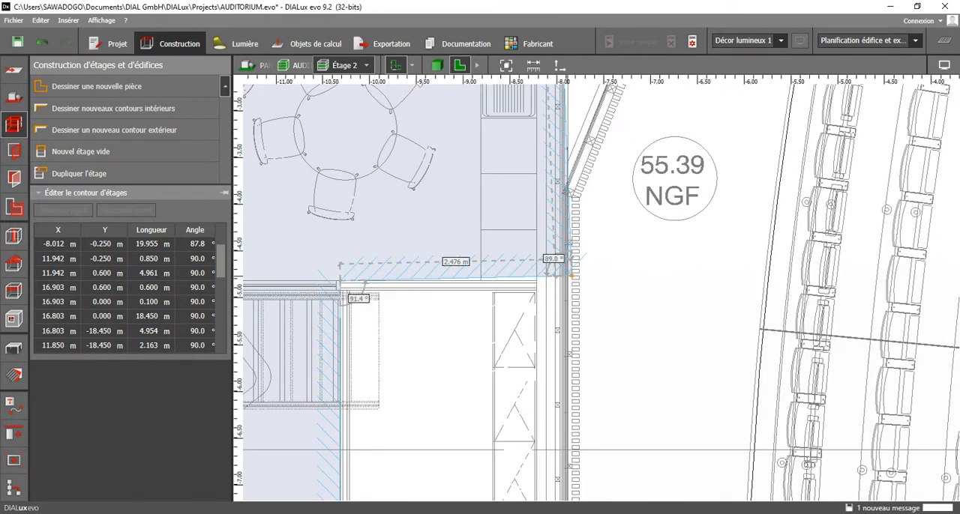
left_click(570, 277)
left_click_drag(570, 278, 561, 296)
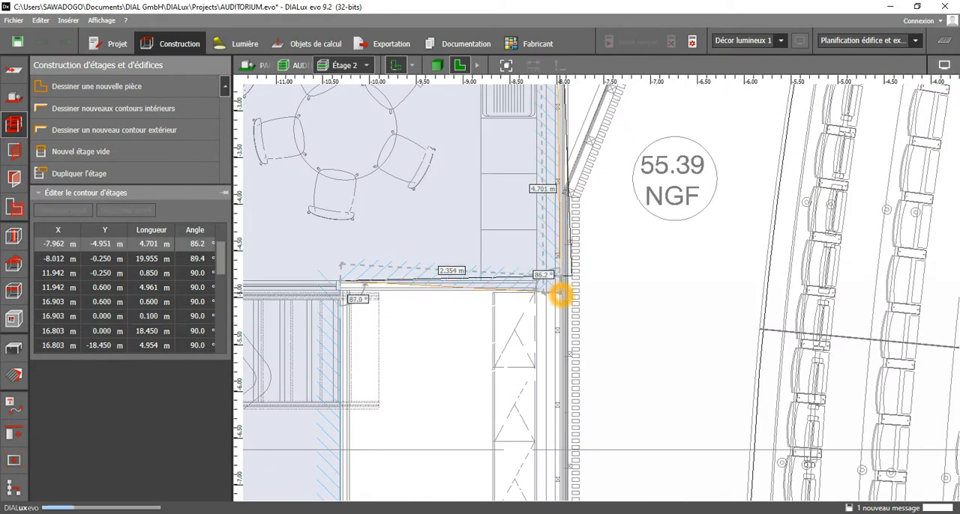
mouse_move(347, 294)
left_mouse_down()
mouse_move(343, 281)
mouse_move(350, 296)
left_mouse_up()
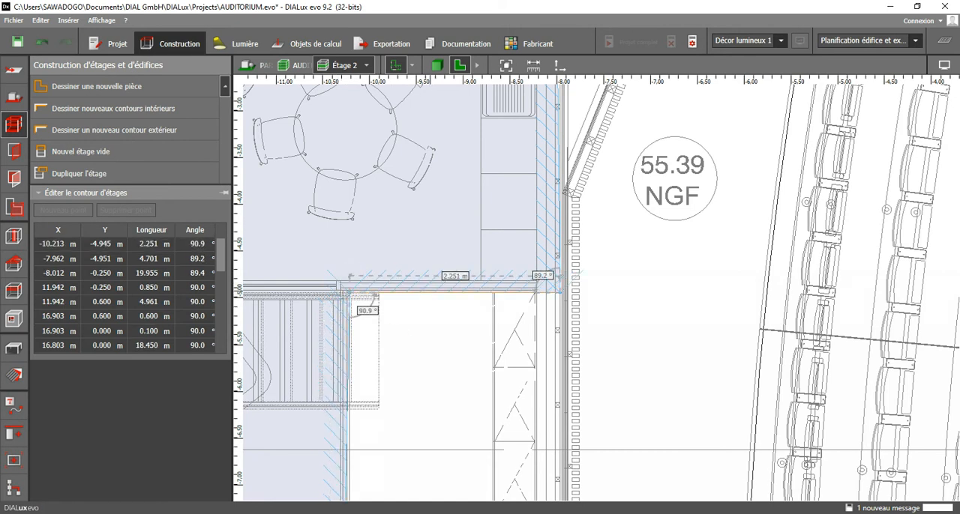
Move the contour corner where the office wall meets the storage room's upper wall to X -10.213 m, Y -11.287 m.
scroll(427, 288, "down", 2)
scroll(512, 293, "up", 2)
scroll(501, 279, "down", 2)
middle_click_drag(465, 390, 487, 137)
middle_click_drag(391, 425, 402, 350)
scroll(401, 350, "up", 2)
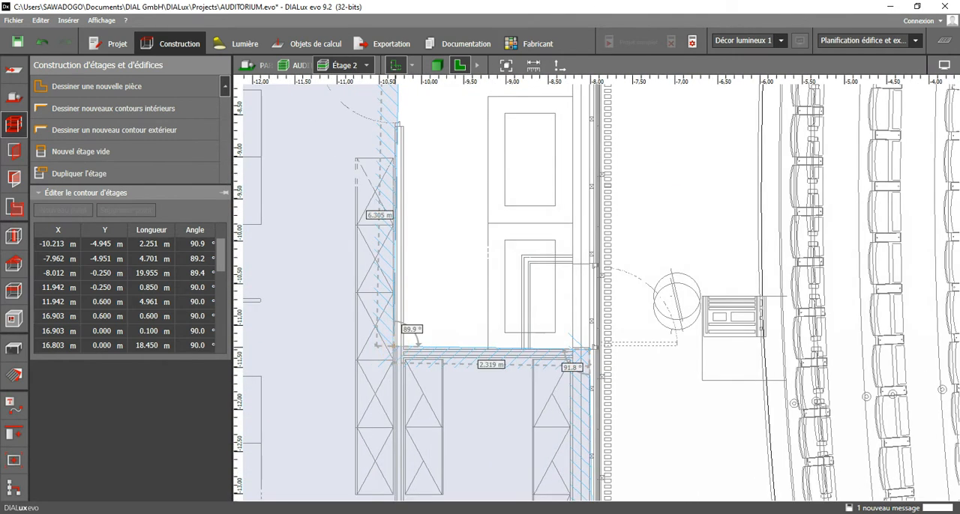
left_click_drag(391, 344, 405, 349)
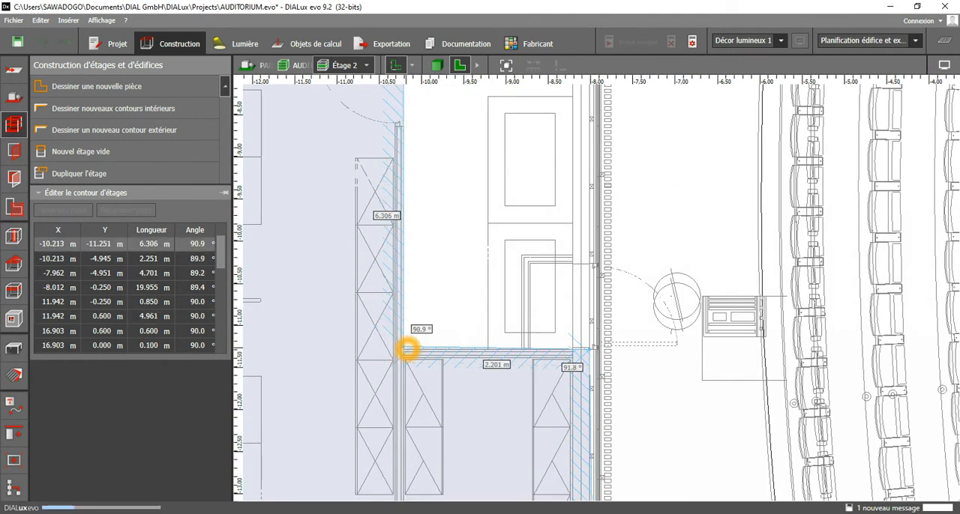
scroll(429, 362, "up", 2)
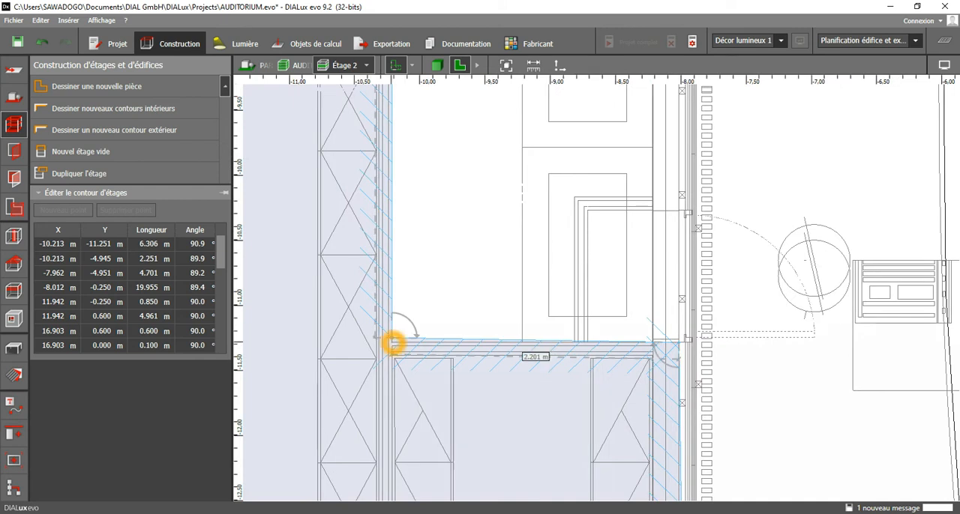
left_click_drag(392, 339, 392, 343)
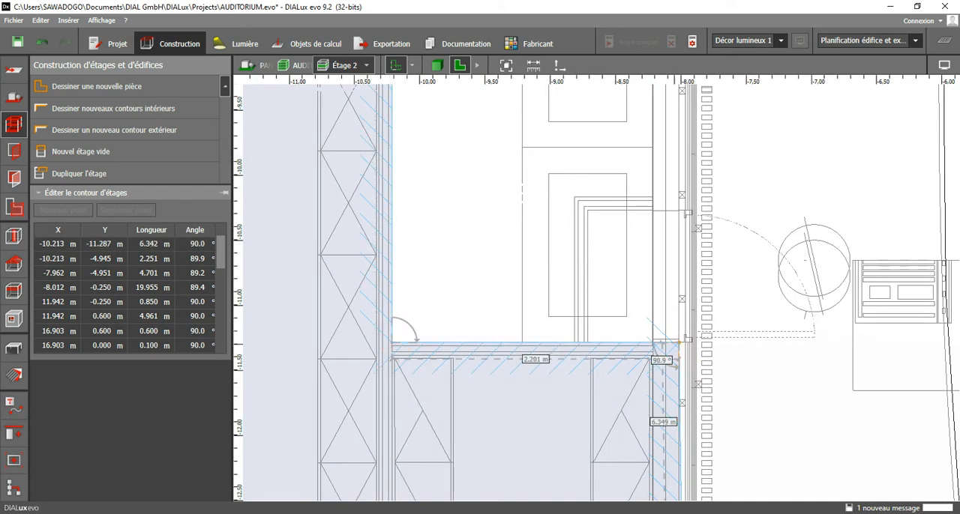
Move the two contour corners along the storage room's lower wall to X -7.929 m, Y -17.811 m and X -10.213 m, Y -17.800 m.
scroll(585, 285, "down", 5)
middle_click_drag(595, 395, 591, 229)
scroll(631, 416, "up", 2)
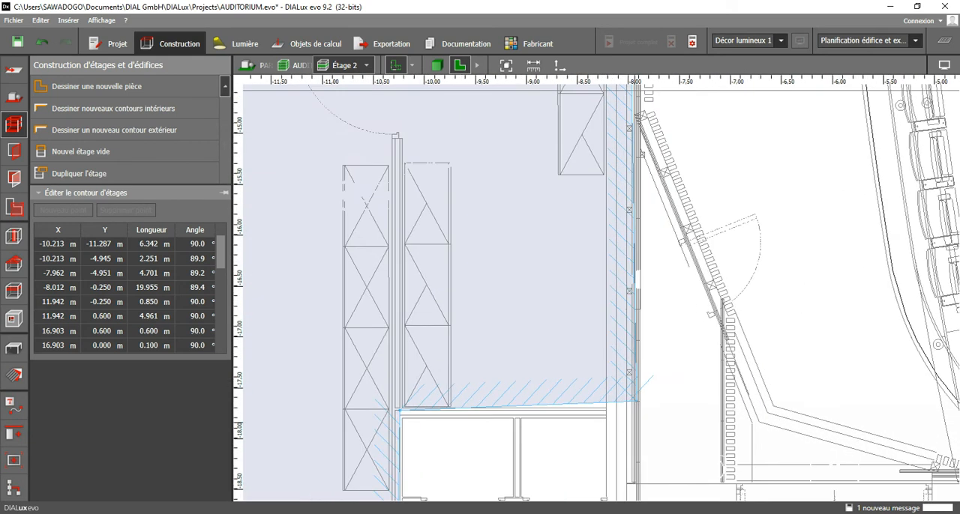
left_click_drag(635, 403, 636, 420)
left_click_drag(399, 412, 400, 413)
Move the office wing's lower contour corner, beside the entrance doors, to X -10.213 m, Y -23.263 m.
scroll(400, 414, "down", 2)
middle_click_drag(469, 409, 492, 234)
middle_click_drag(487, 417, 487, 249)
scroll(453, 441, "up", 2)
left_click_drag(447, 437, 448, 436)
scroll(530, 347, "down", 4)
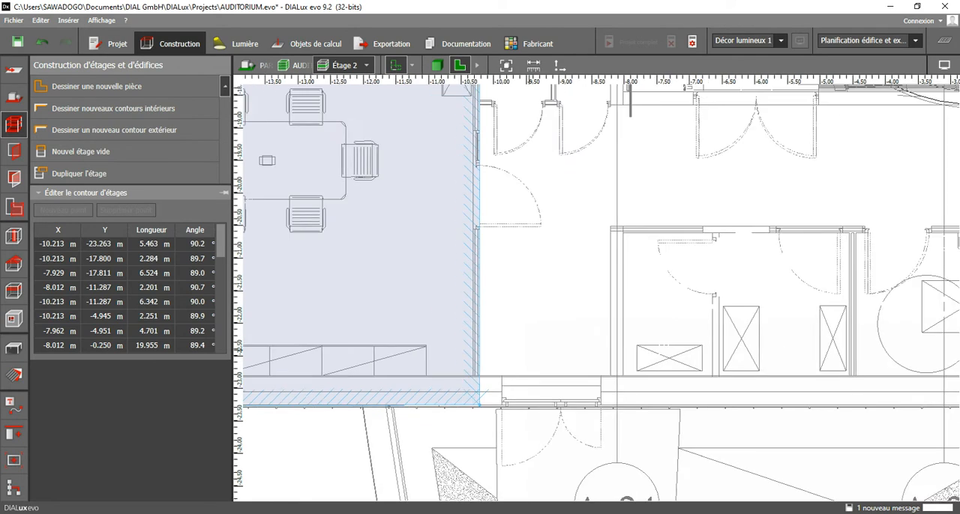
Start an interior contour in the storage room beside the auditorium with upper corners at X -10.213 m and X -8.213 m, both at Y -11.387 m.
middle_click_drag(530, 347, 759, 313)
mouse_move(360, 253)
middle_mouse_down()
mouse_move(531, 270)
mouse_move(446, 375)
middle_mouse_up()
scroll(446, 375, "down", 2)
scroll(500, 267, "down", 3)
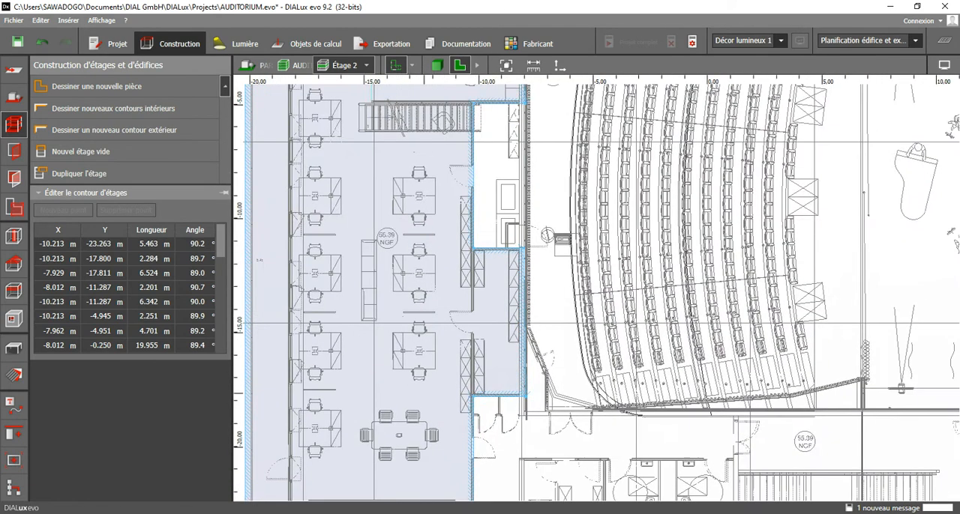
scroll(625, 274, "down", 1)
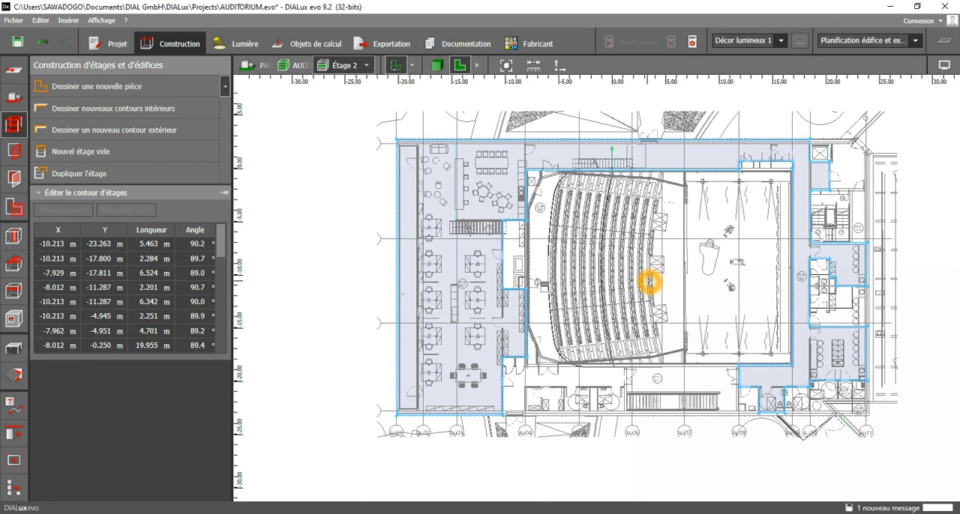
scroll(516, 323, "up", 2)
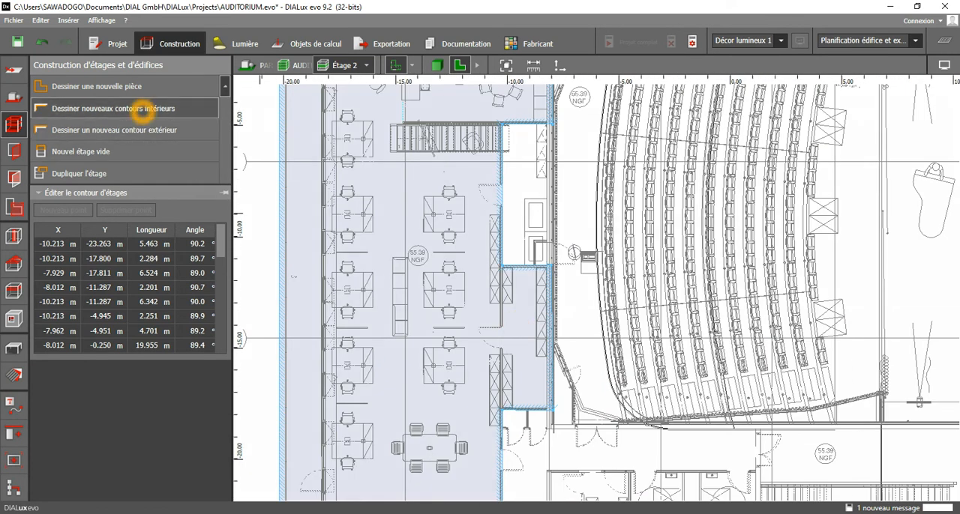
left_click(142, 108)
scroll(515, 264, "up", 10)
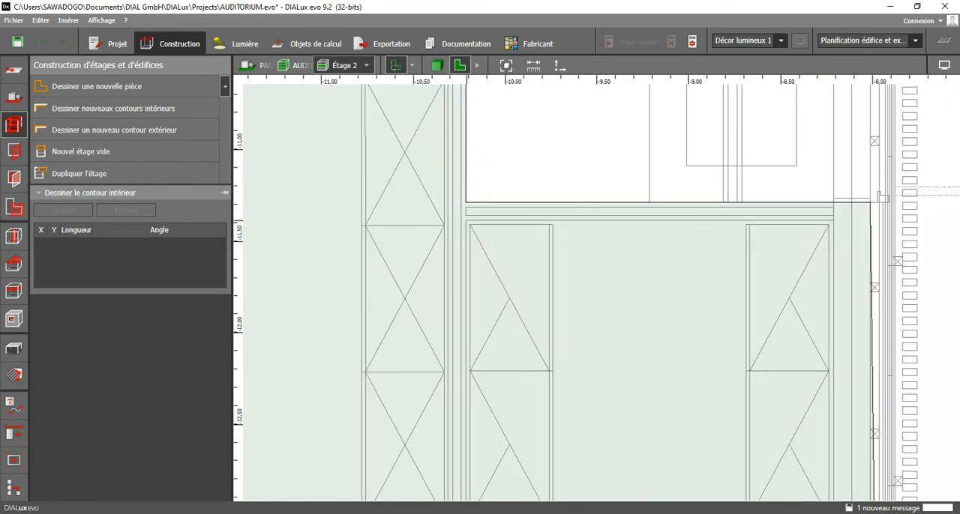
left_click(468, 222)
left_click(833, 222)
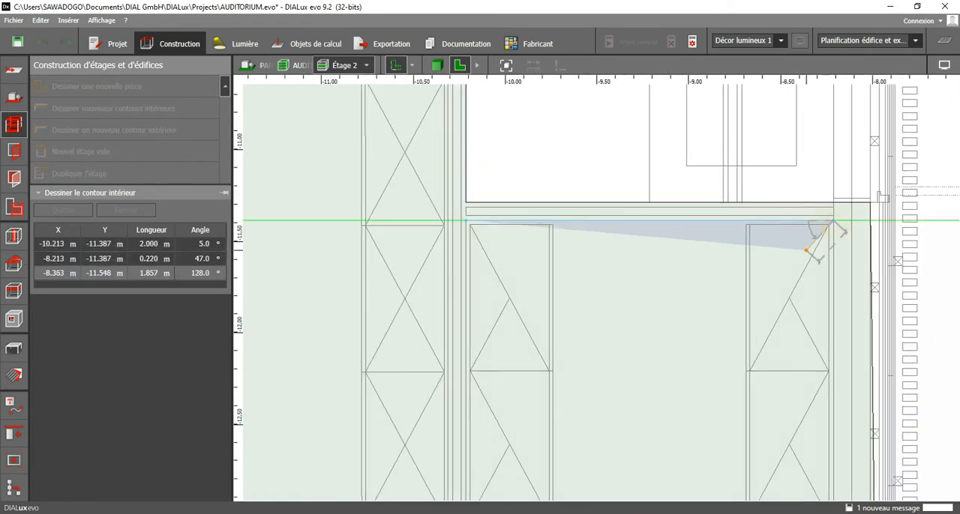
Place the storage room's lower corners at X -8.213 m and X -10.213 m, both at Y -17.700 m, and close the interior contour.
scroll(825, 300, "down", 3)
middle_click_drag(850, 273, 850, 126)
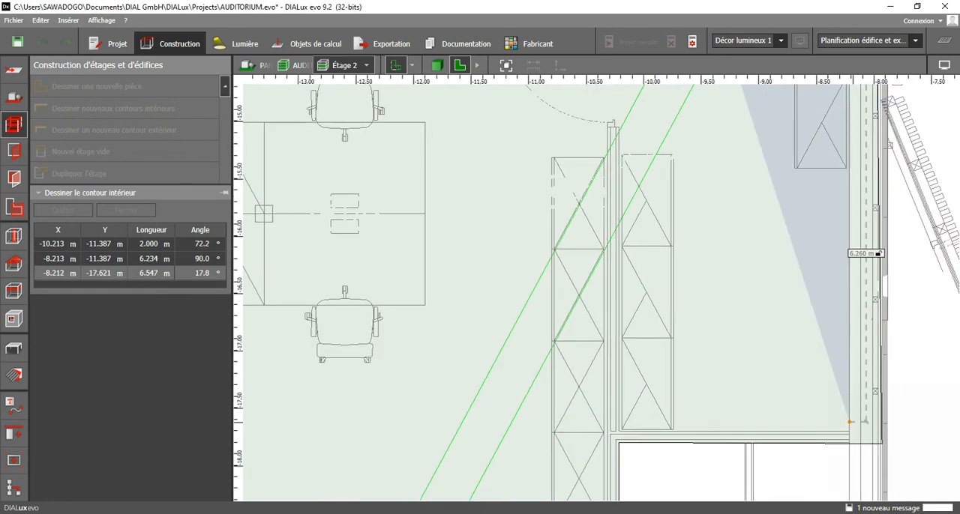
scroll(850, 435, "up", 2)
left_click(847, 428)
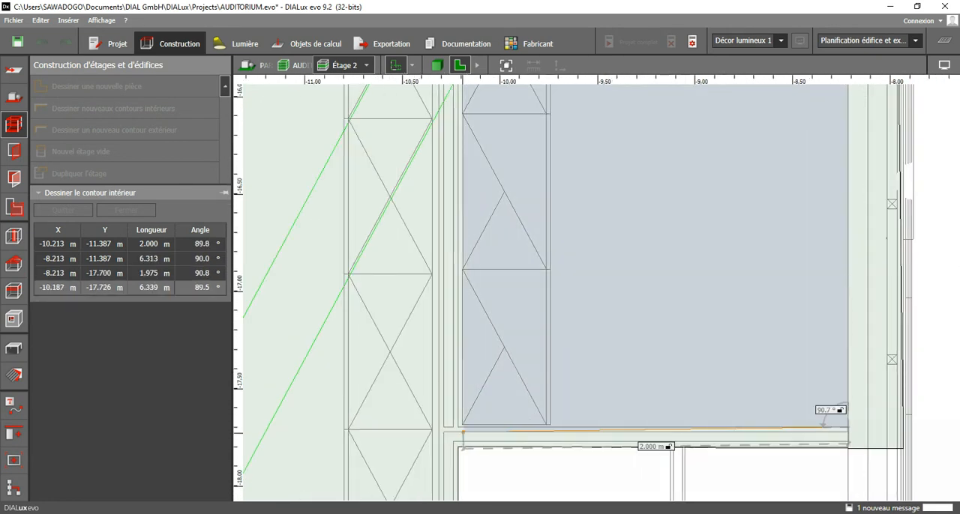
left_click(458, 428)
middle_click_drag(499, 201, 481, 513)
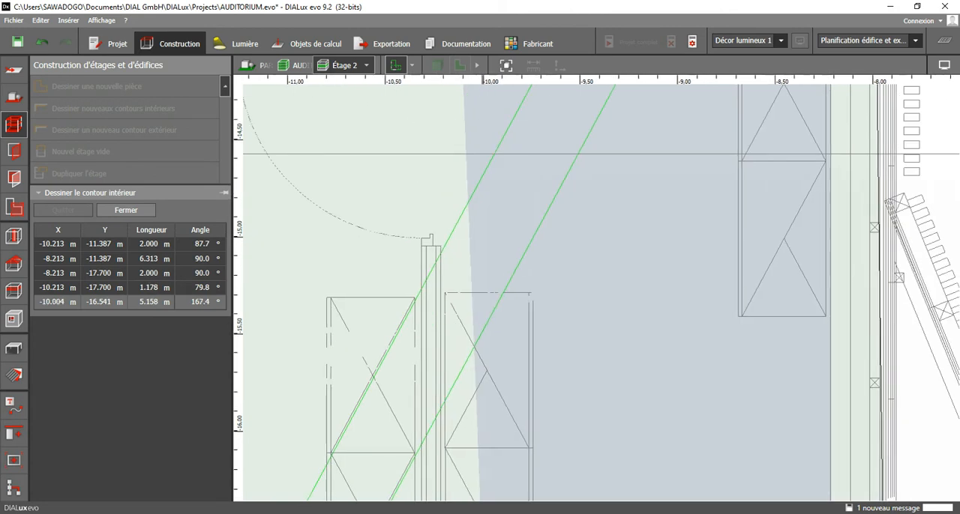
scroll(487, 409, "down", 2)
middle_click_drag(454, 215, 486, 467)
left_click(504, 405)
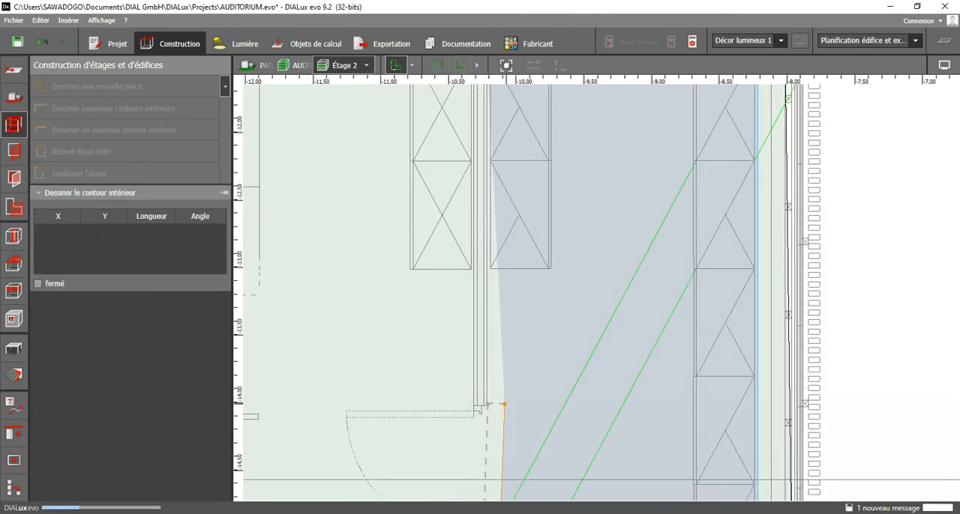
scroll(504, 405, "down", 7)
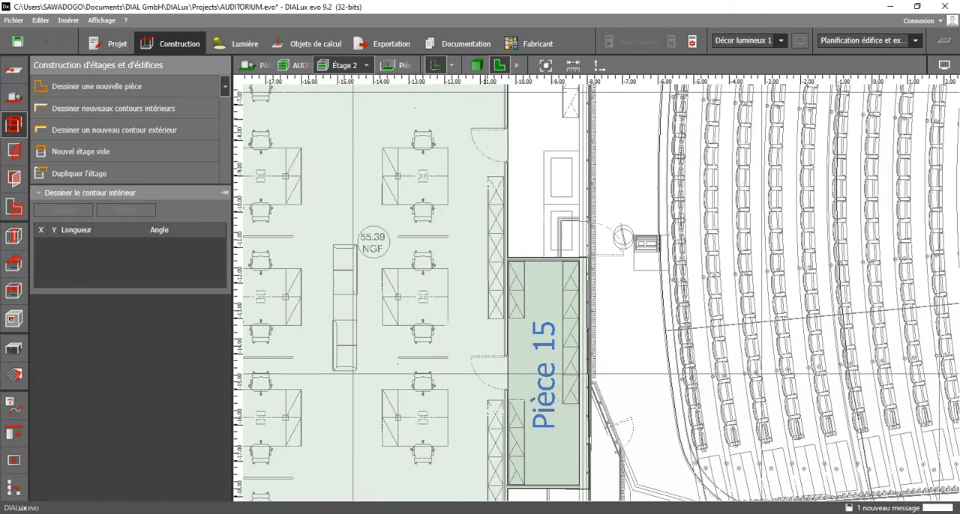
Show the building in 3D and rename the active storey as R+1.
left_click(477, 68)
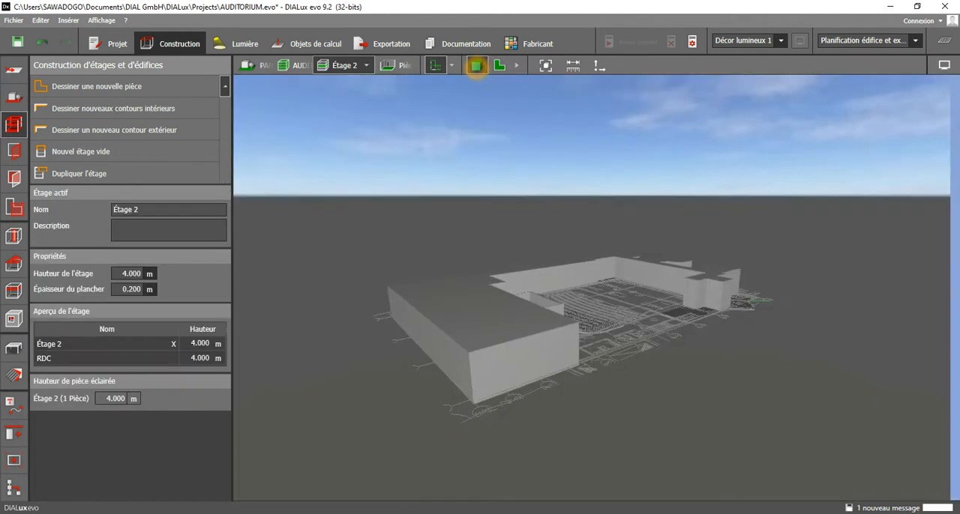
middle_click_drag(585, 300, 492, 362)
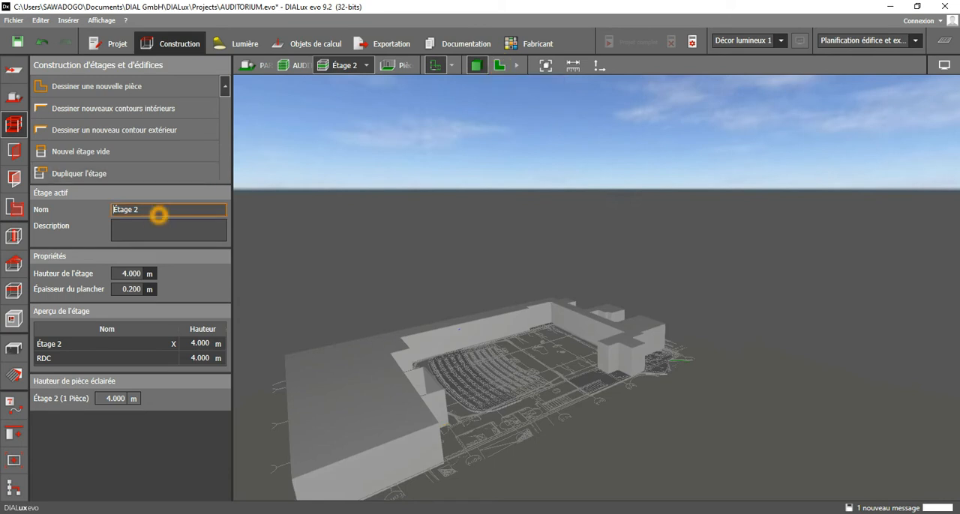
left_click(159, 222)
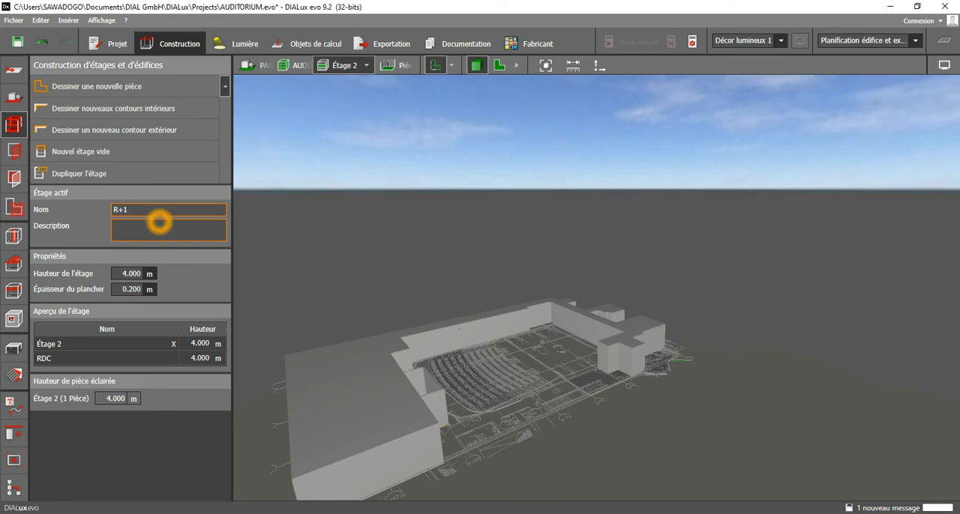
Set the height of storey R+1 to 6.4 m.
left_click(129, 274)
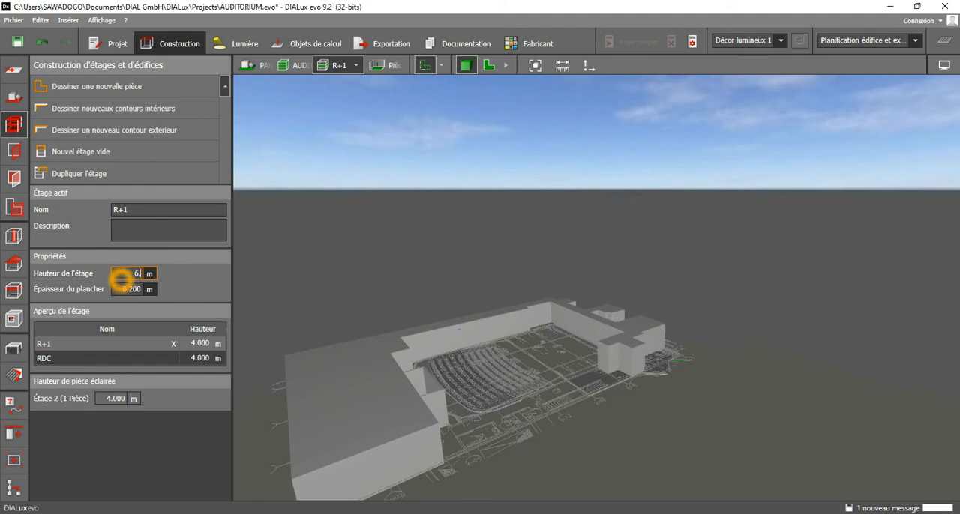
type("6.4")
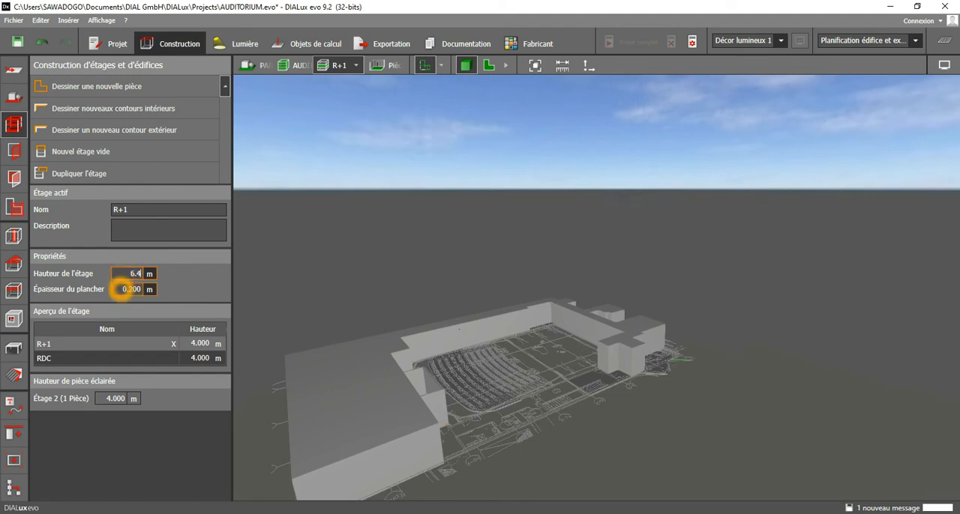
left_click(126, 290)
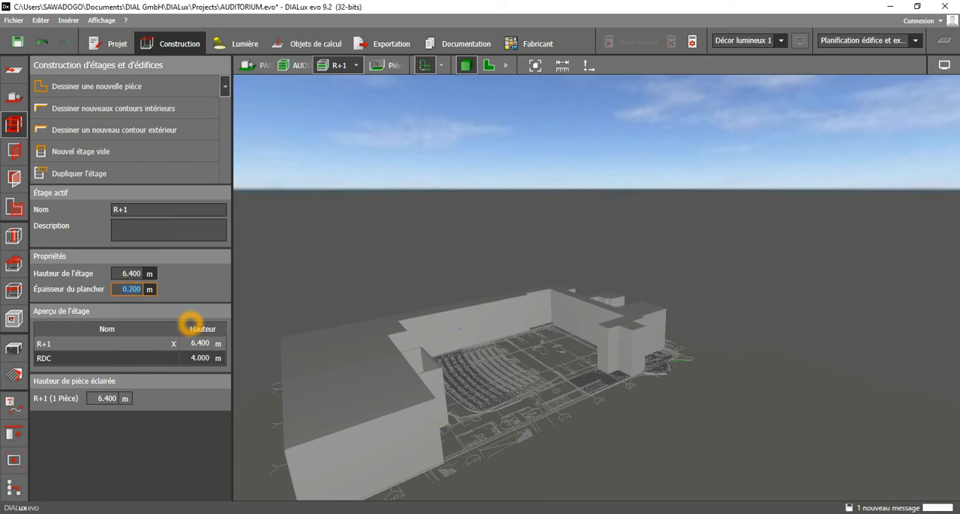
In the plan view, start the open-plan office's interior contour at X -10.380 m, Y -22.813 m and continue it to X -19.938 m, Y -22.779 m.
left_click(489, 65)
scroll(478, 277, "down", 3)
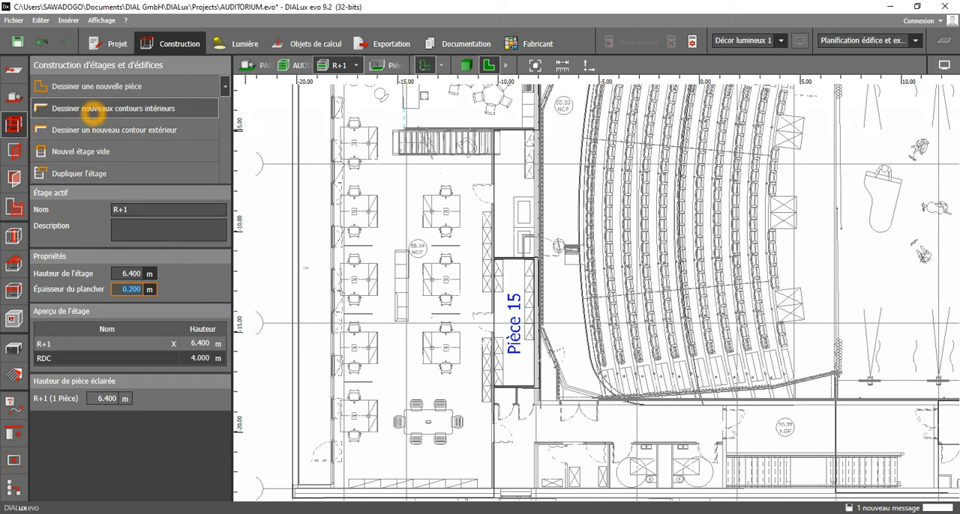
left_click(101, 114)
mouse_move(400, 246)
middle_mouse_down()
mouse_move(419, 384)
mouse_move(467, 212)
middle_mouse_up()
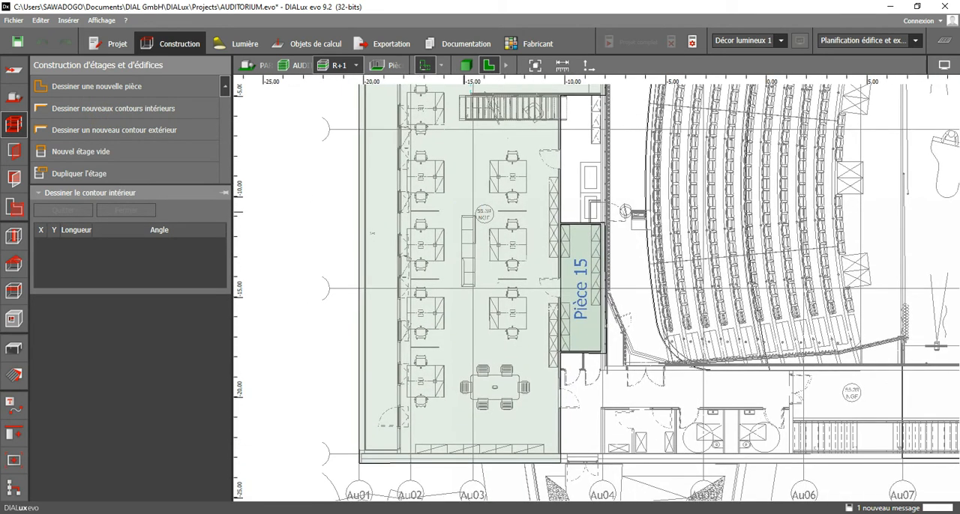
scroll(562, 461, "up", 6)
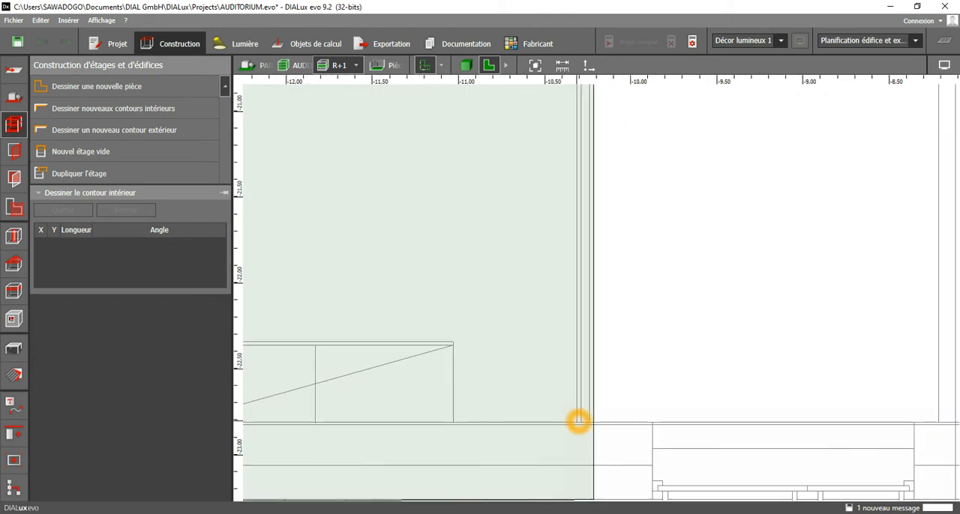
left_click(579, 421)
scroll(775, 413, "down", 3)
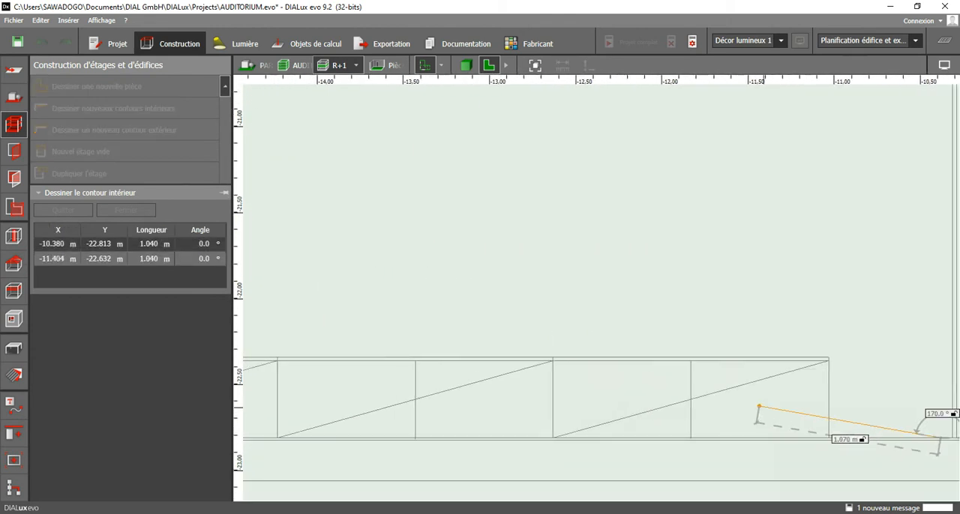
scroll(666, 420, "down", 2)
middle_click_drag(439, 415, 854, 448)
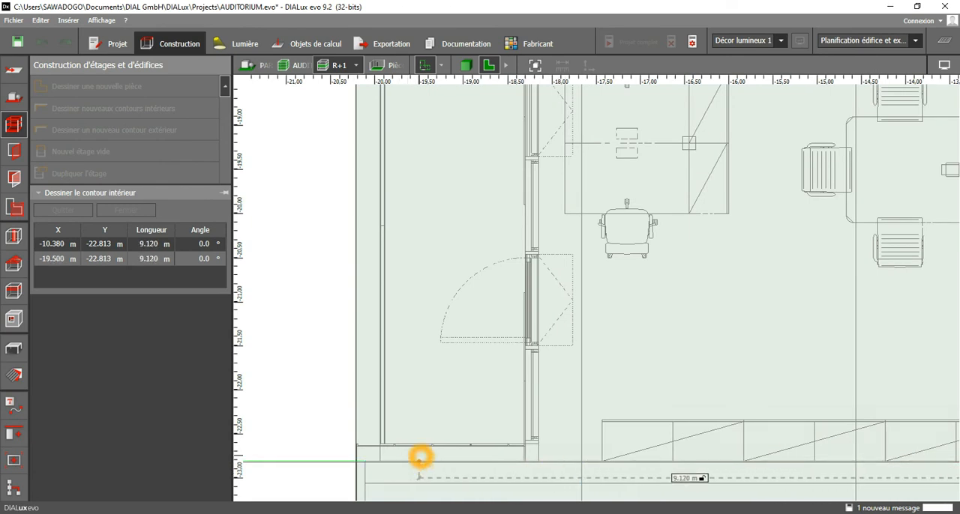
scroll(420, 459, "up", 2)
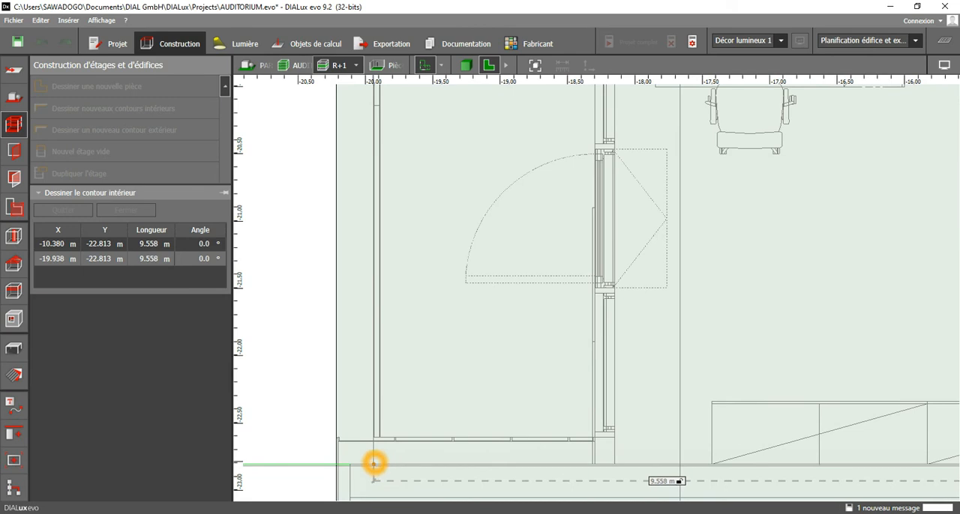
left_click(375, 463)
Continue the office's interior contour up the outer façade wall and place its upper corner at X -19.888 m, Y 2.100 m.
scroll(377, 420, "down", 3)
middle_click_drag(413, 168, 437, 471)
scroll(429, 443, "down", 3)
middle_click_drag(455, 246, 459, 507)
scroll(428, 156, "up", 5)
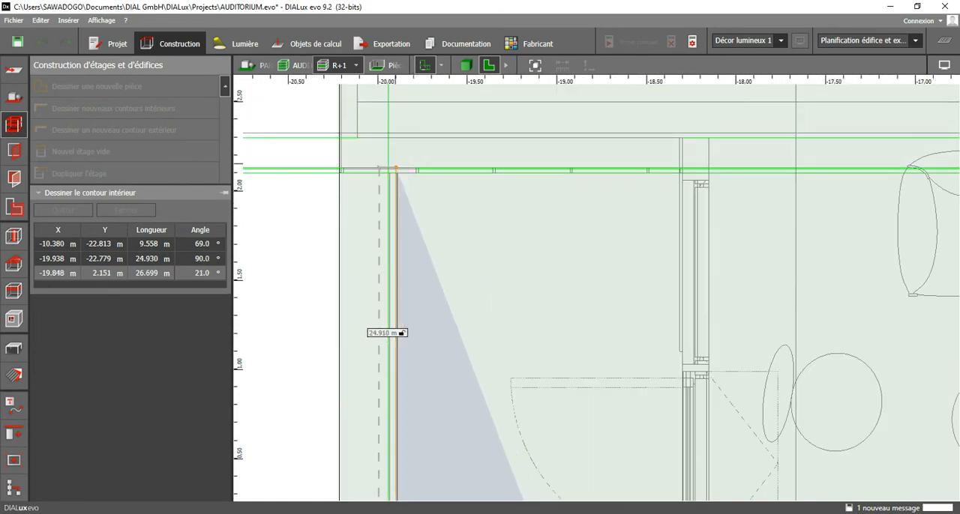
left_click(399, 174)
Continue the office's interior contour along the upper façade wall to the corner at X -8.212 m, Y 2.247 m.
scroll(446, 193, "down", 3)
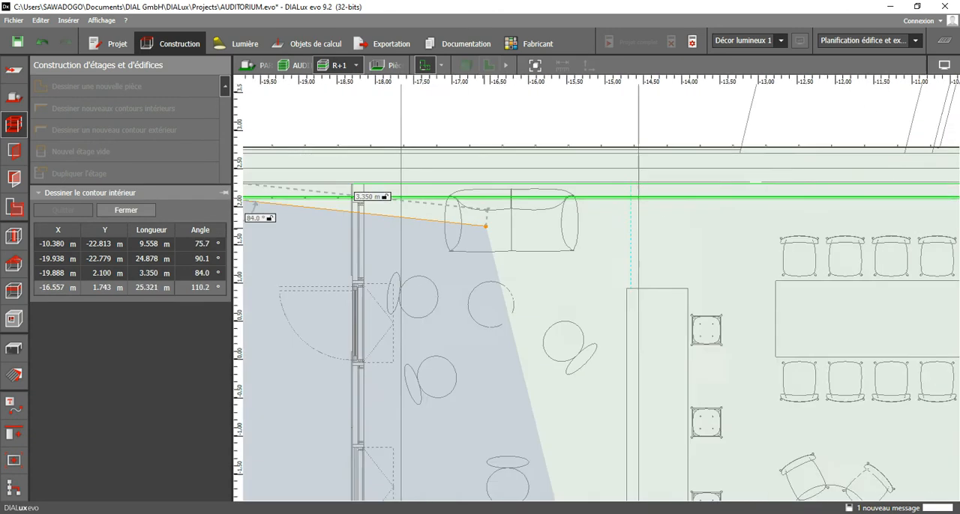
middle_click_drag(840, 198, 528, 204)
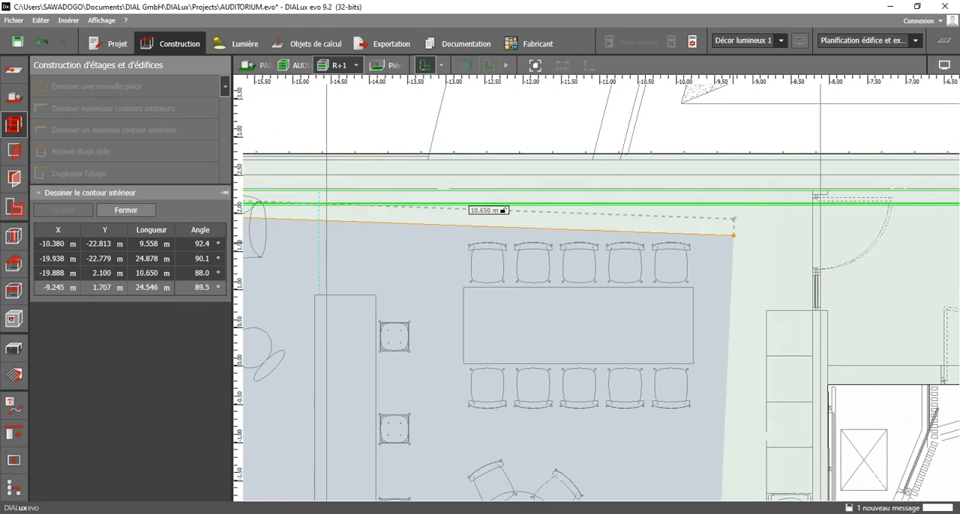
middle_click_drag(761, 208, 689, 198)
scroll(728, 198, "down", 2)
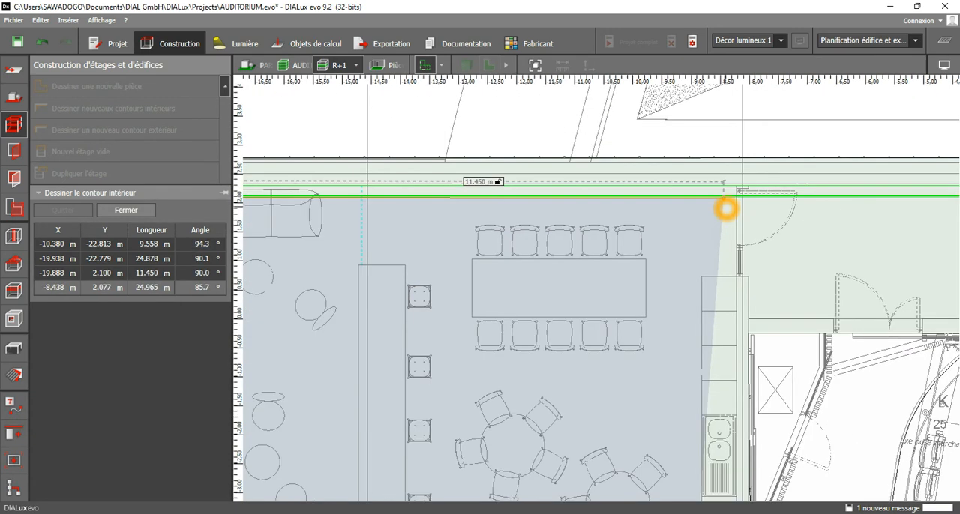
scroll(720, 193, "up", 2)
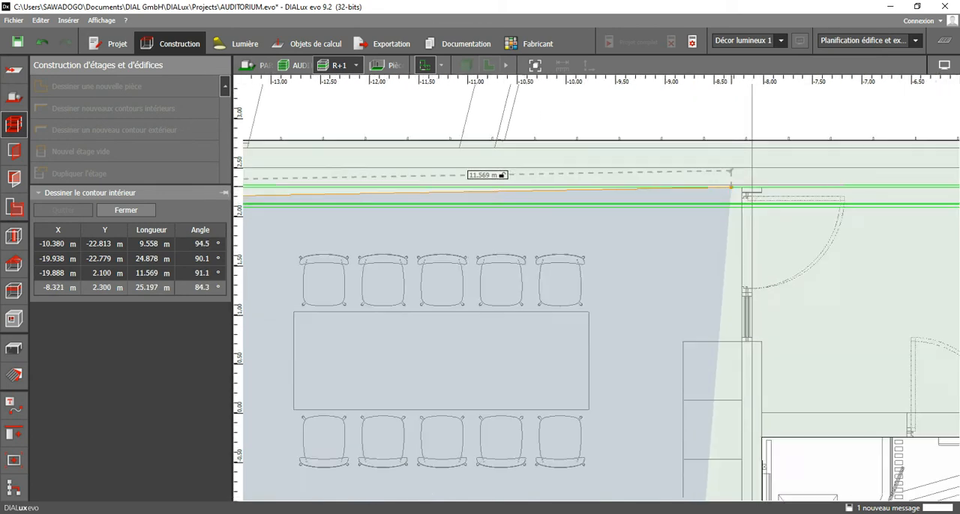
left_click(744, 193)
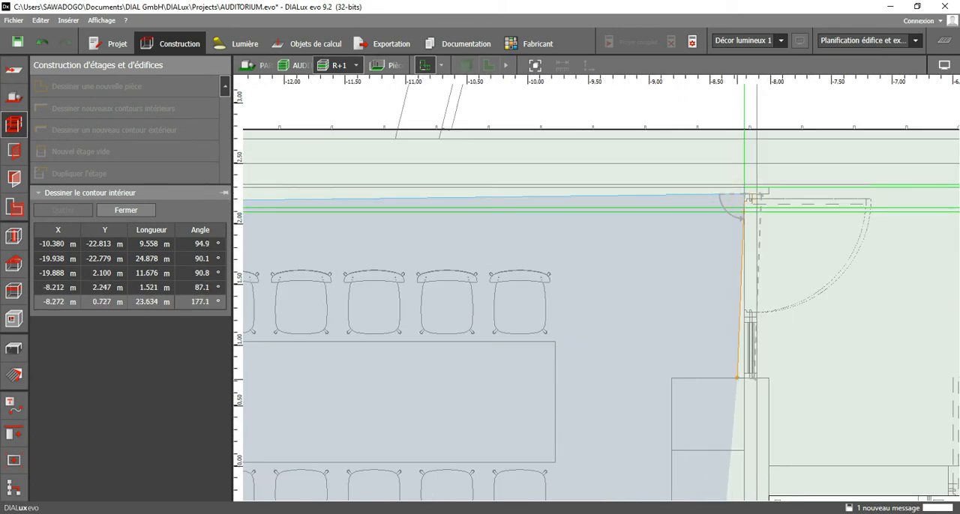
Continue the contour down the wall behind the kitchen units to X -8.212 m, Y -4.820 m.
middle_click_drag(738, 382, 767, 128)
scroll(775, 231, "down", 1)
scroll(774, 249, "down", 2)
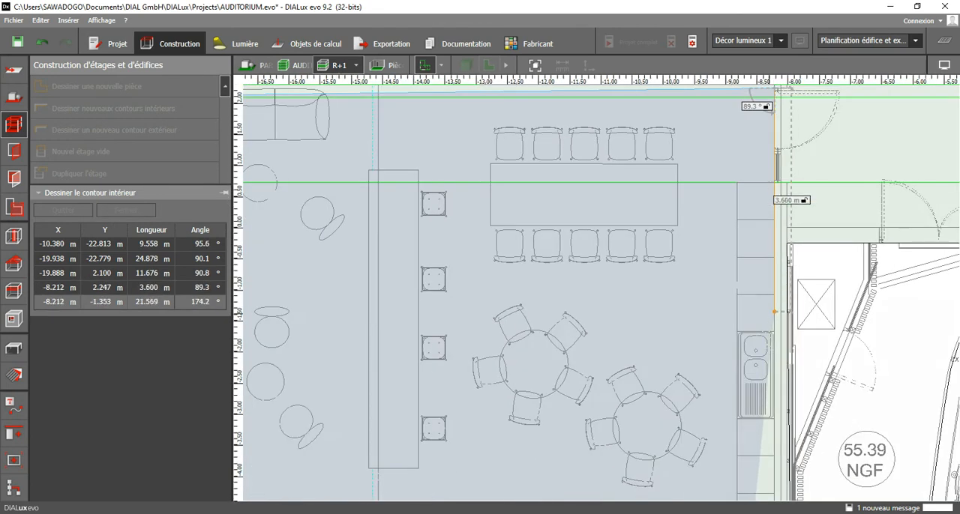
middle_click_drag(774, 312, 779, 189)
scroll(785, 233, "down", 1)
scroll(784, 360, "up", 2)
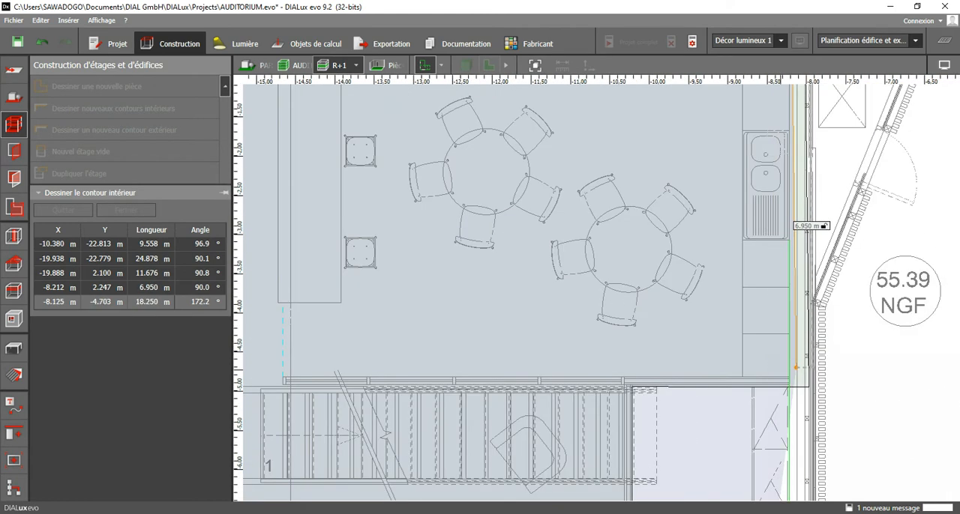
left_click(791, 377)
Try to lead the contour around the staircase through X -15.322 m, Y -4.820 m, then Y -6.260 m, and back to X -10.313 m.
middle_click_drag(570, 375, 770, 247)
scroll(491, 251, "up", 1)
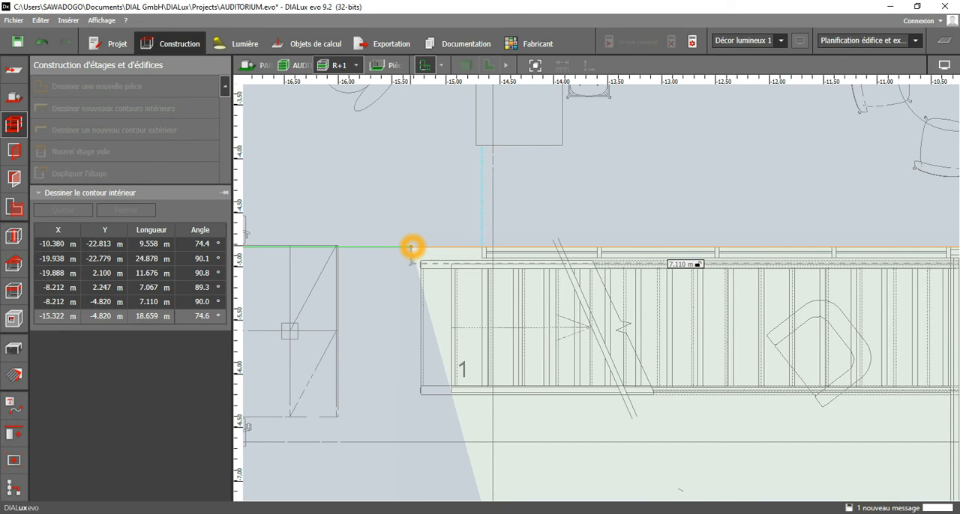
left_click(412, 249)
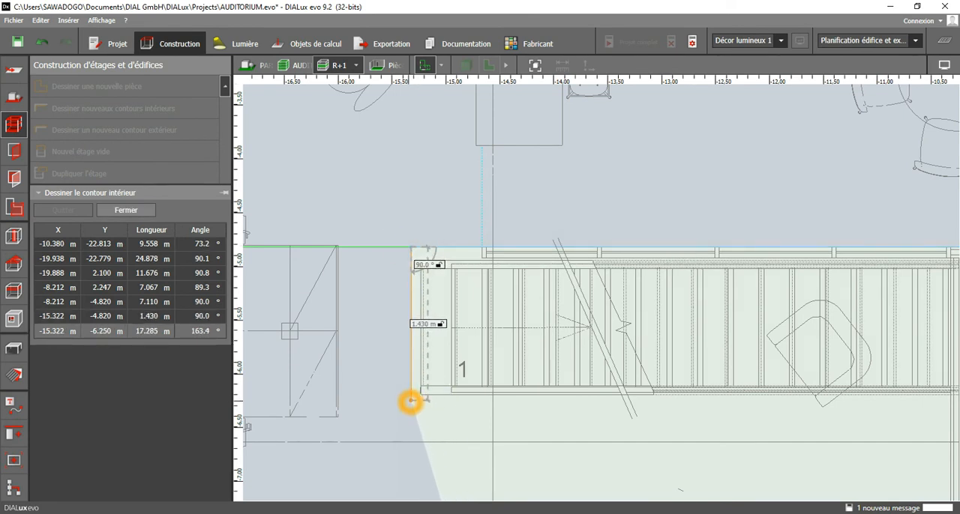
left_click(412, 399)
scroll(724, 397, "down", 1)
scroll(723, 396, "up", 3)
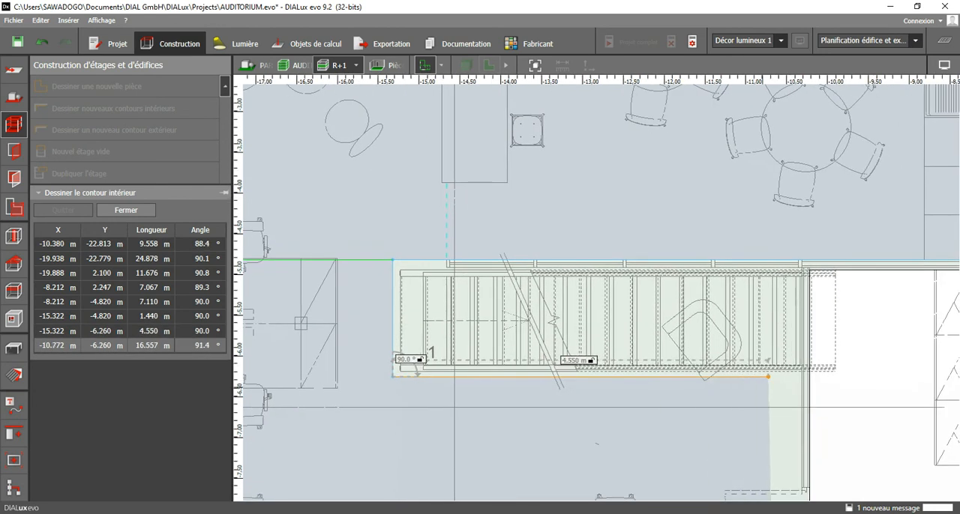
left_click(816, 373)
scroll(817, 372, "down", 4)
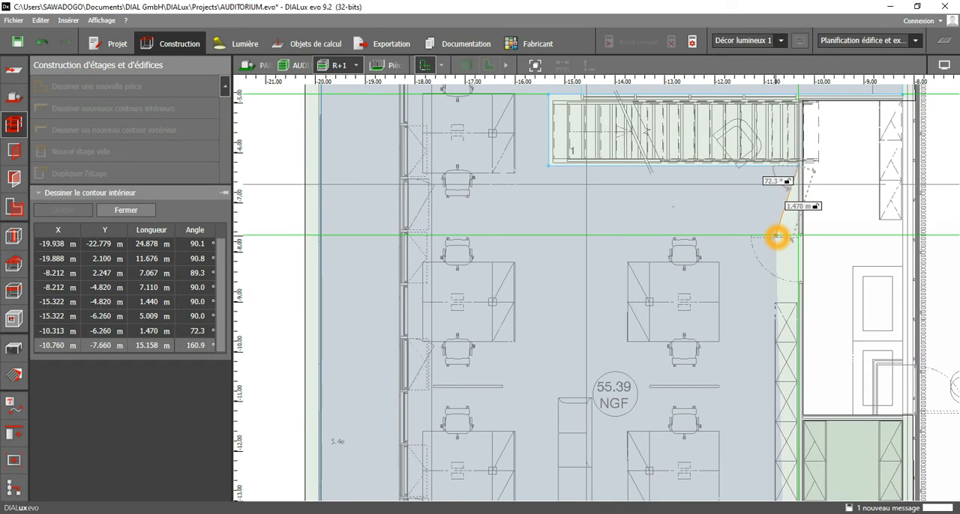
middle_click_drag(760, 208, 805, 306)
scroll(805, 306, "down", 3)
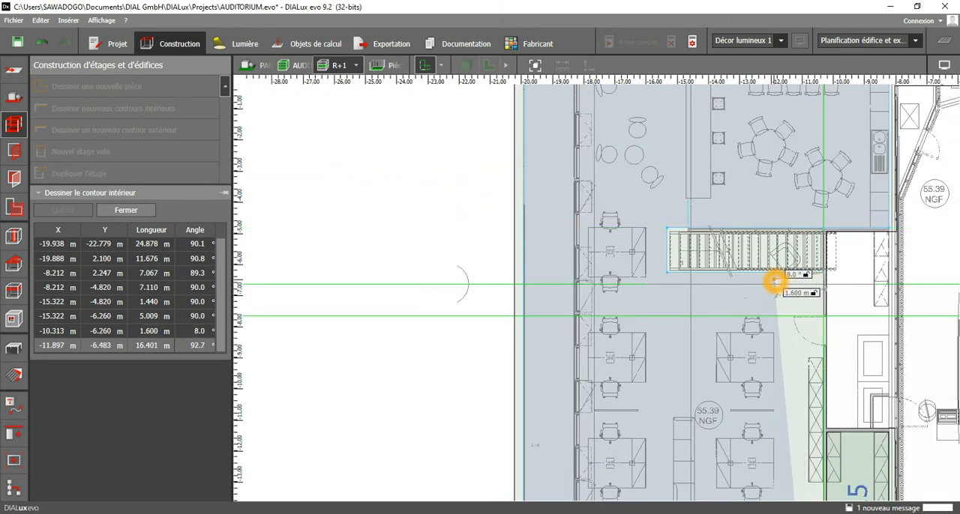
Remove the three contour points placed around the staircase.
key("BackSpace")
key("BackSpace")
key("BackSpace")
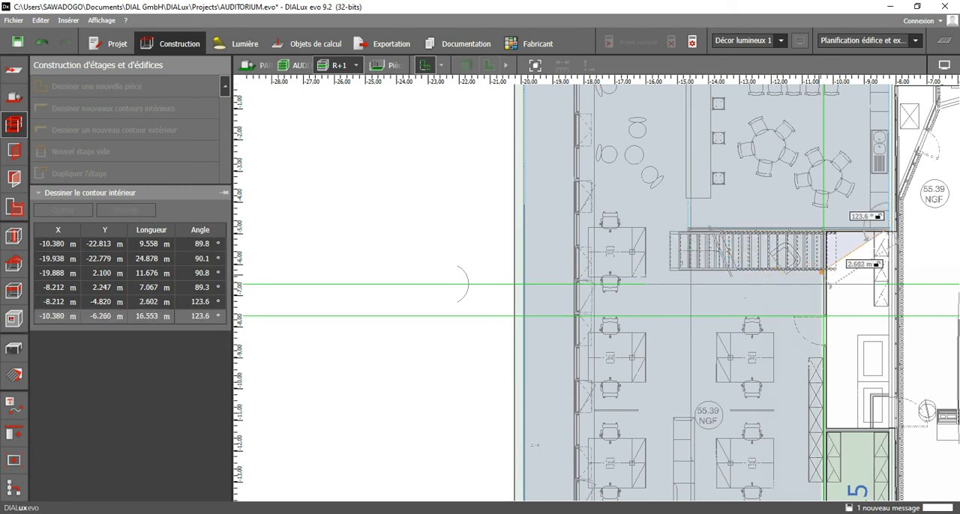
Place the next contour point above the staircase's inner end at X -10.380 m, Y -4.820 m.
scroll(822, 276, "up", 4)
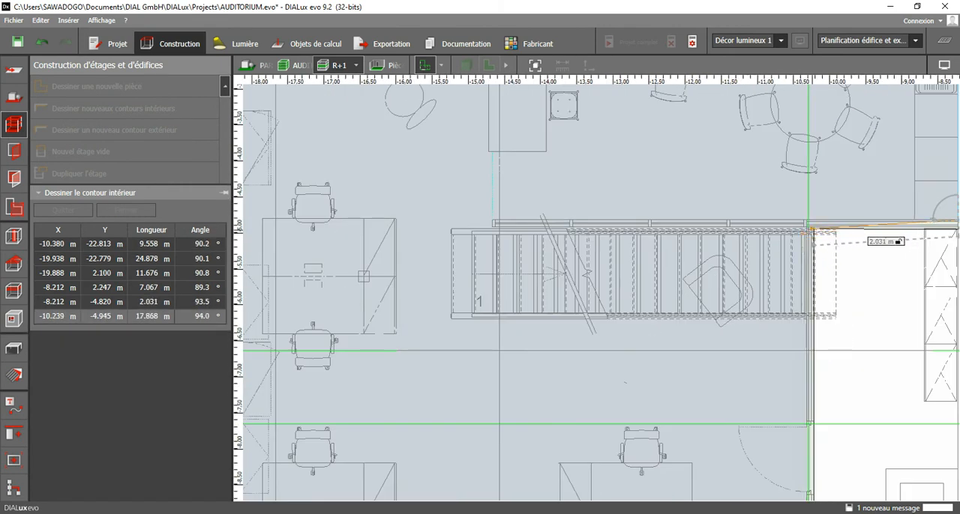
scroll(799, 223, "up", 2)
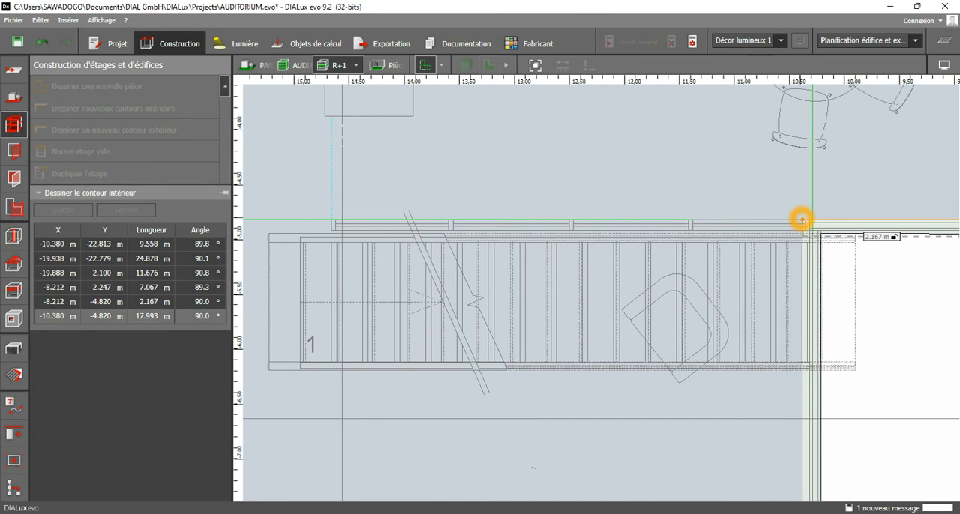
left_click(801, 221)
scroll(803, 225, "down", 3)
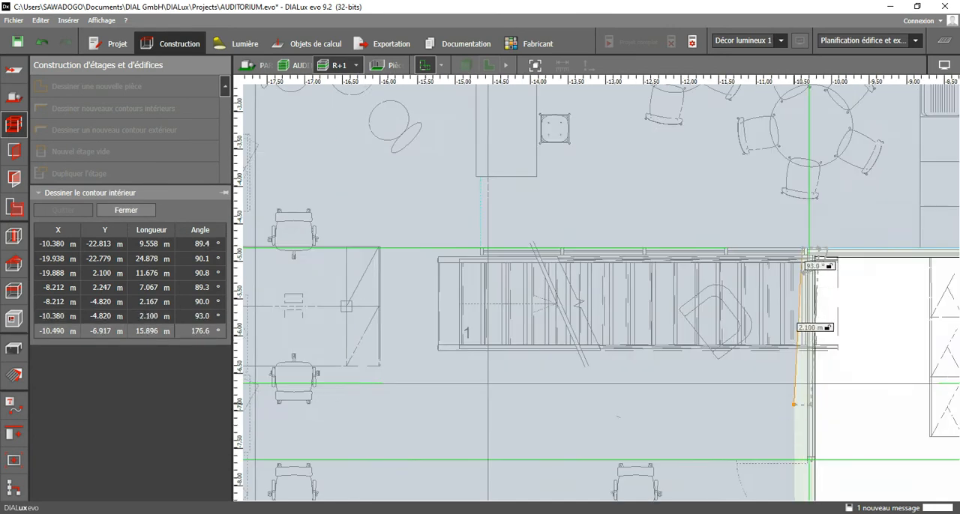
Close the office's interior contour along its inner wall at the starting corner and leave the contour drawing command.
middle_click_drag(822, 404, 828, 94)
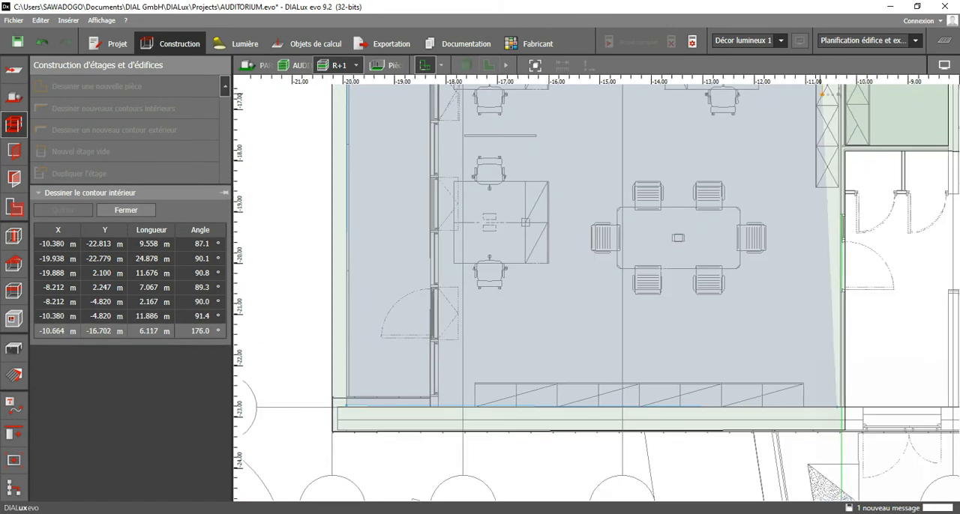
scroll(838, 364, "up", 3)
scroll(841, 415, "up", 2)
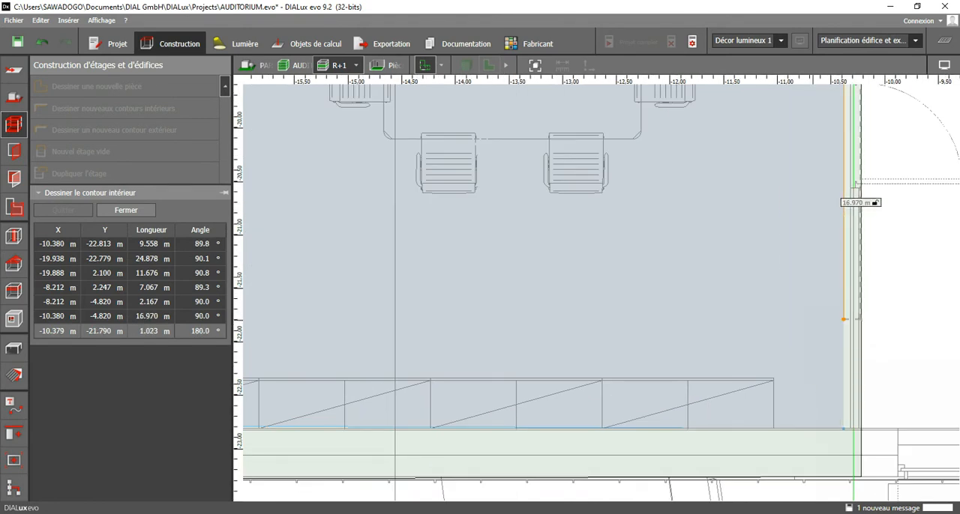
left_click(781, 316)
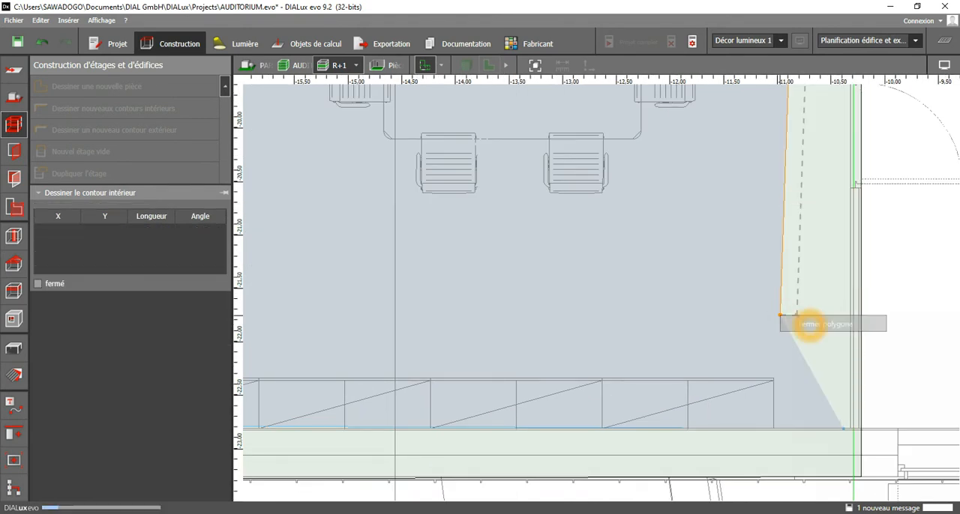
scroll(817, 321, "down", 3)
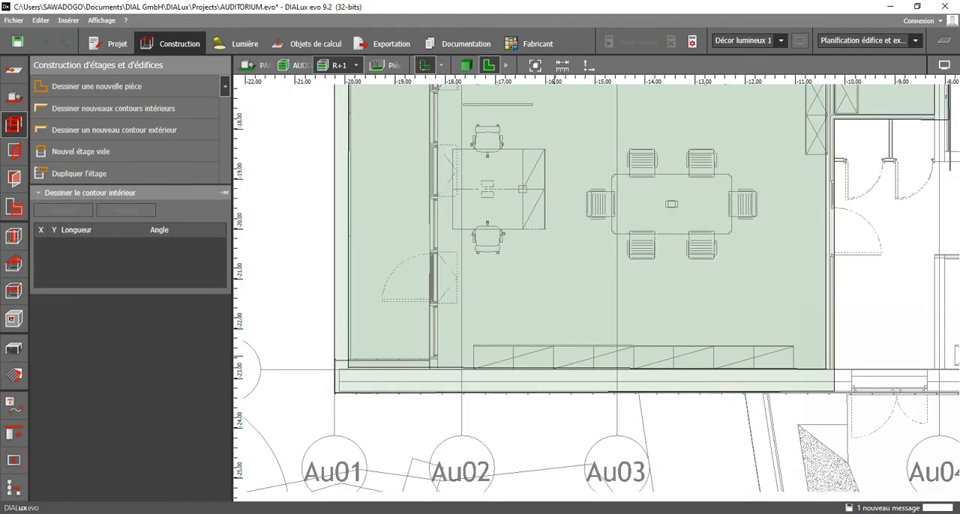
key("Escape")
Select the office's interior contour and move its upper outer corner to X -19.938 m, Y 2.300 m.
scroll(350, 372, "up", 4)
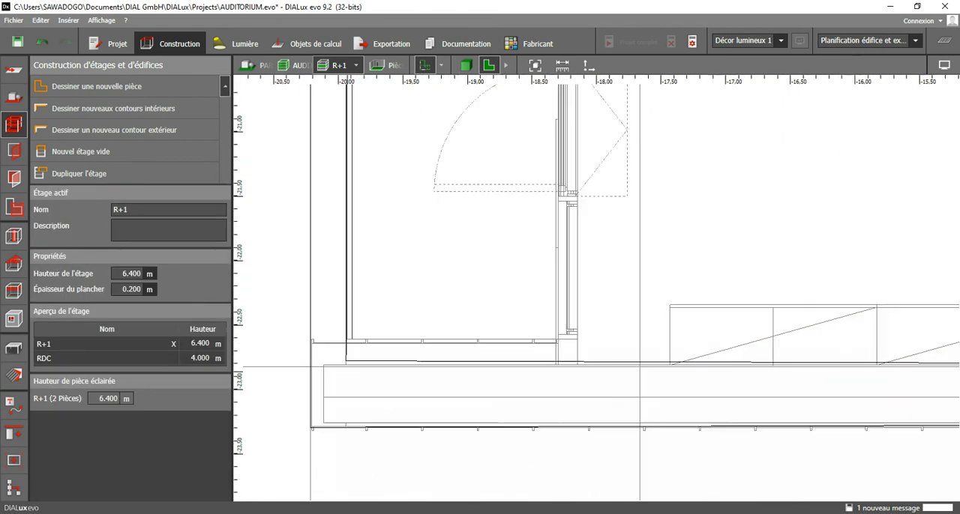
scroll(383, 369, "down", 2)
scroll(390, 368, "down", 2)
middle_click_drag(426, 155, 435, 225)
scroll(454, 420, "down", 2)
middle_click_drag(406, 115, 398, 341)
scroll(399, 341, "up", 5)
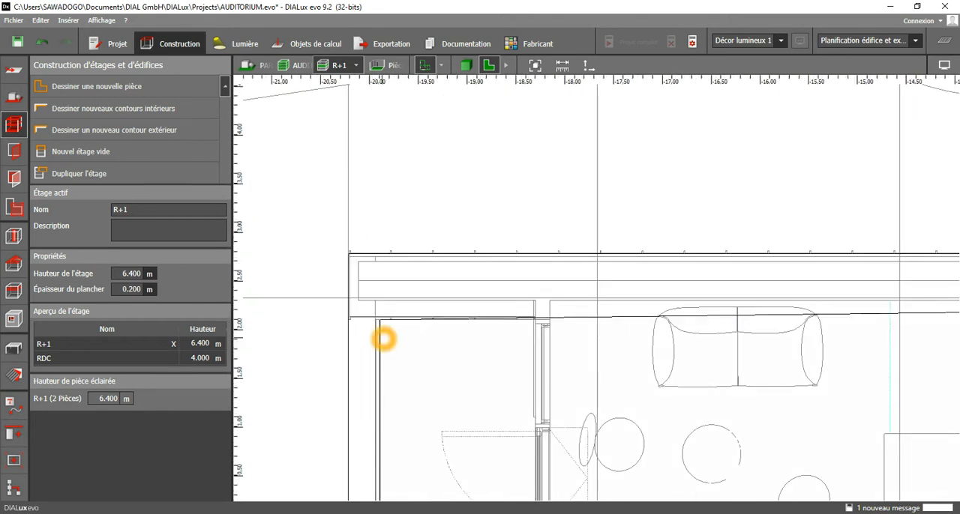
left_click(384, 339)
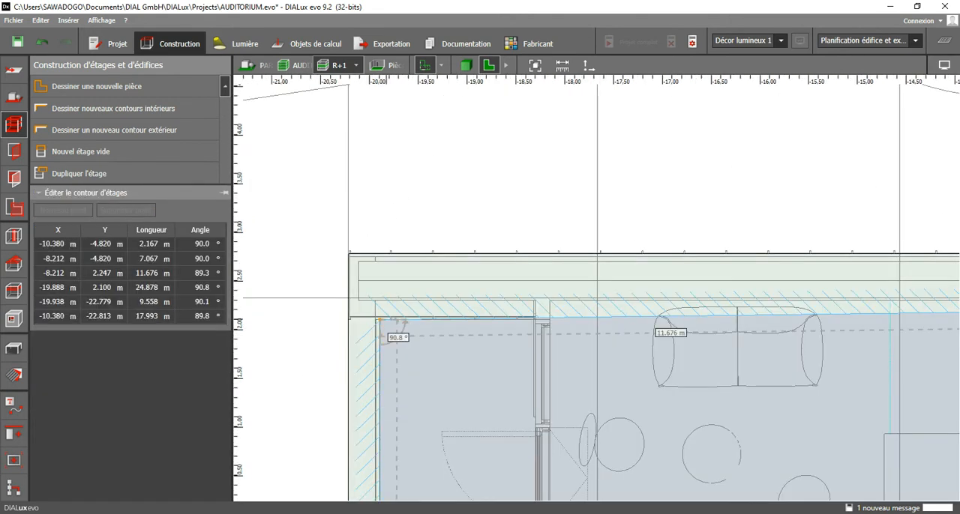
left_click_drag(380, 321, 379, 300)
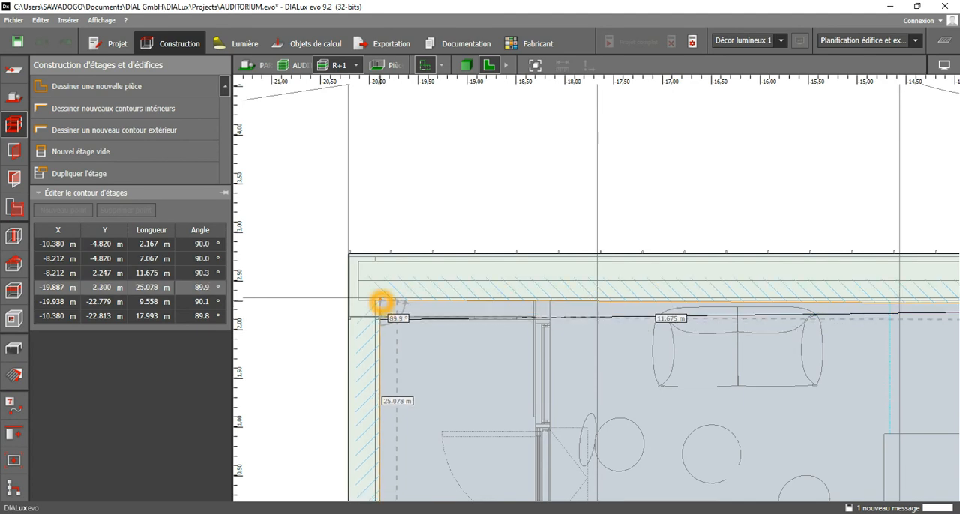
scroll(430, 321, "down", 6)
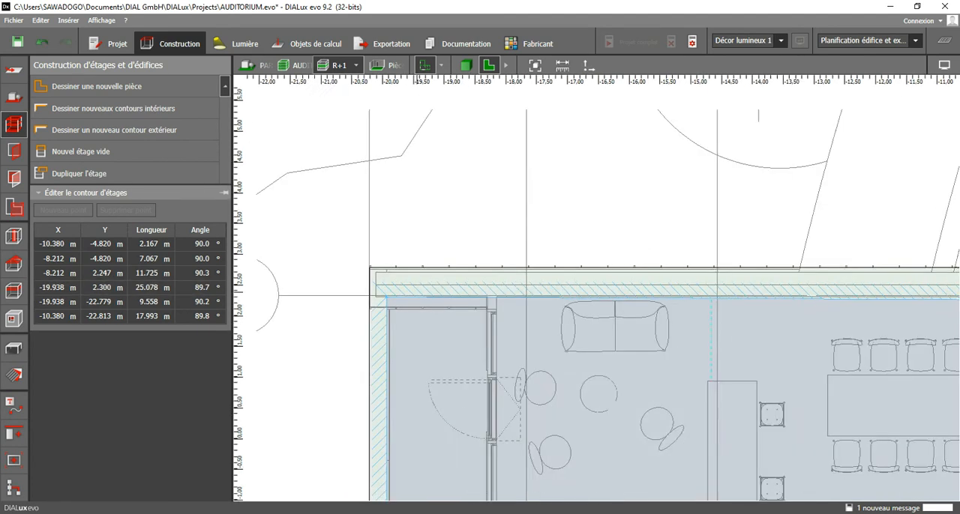
Move the office contour's lower outer corner near axis Au01 to X -19.938 m, Y -22.813 m.
middle_click_drag(441, 472, 457, 247)
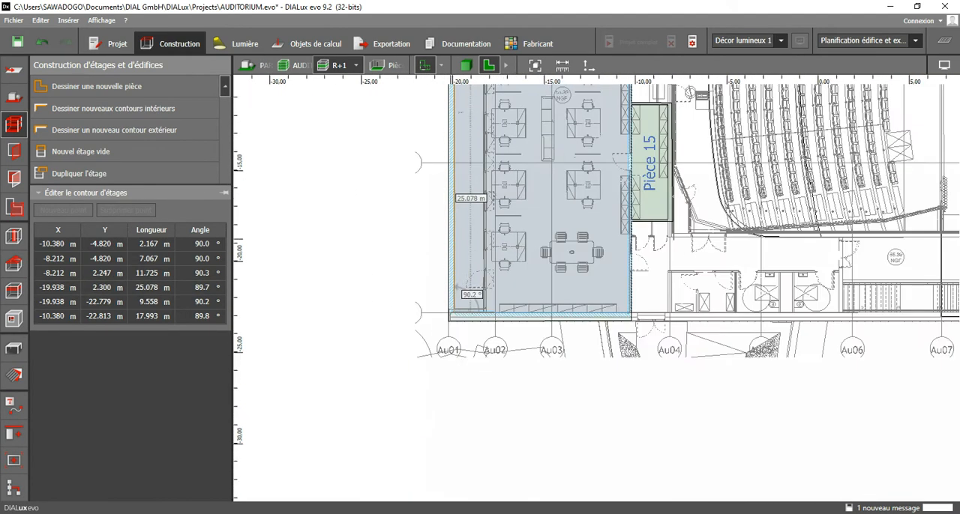
scroll(454, 301, "up", 6)
scroll(454, 325, "up", 2)
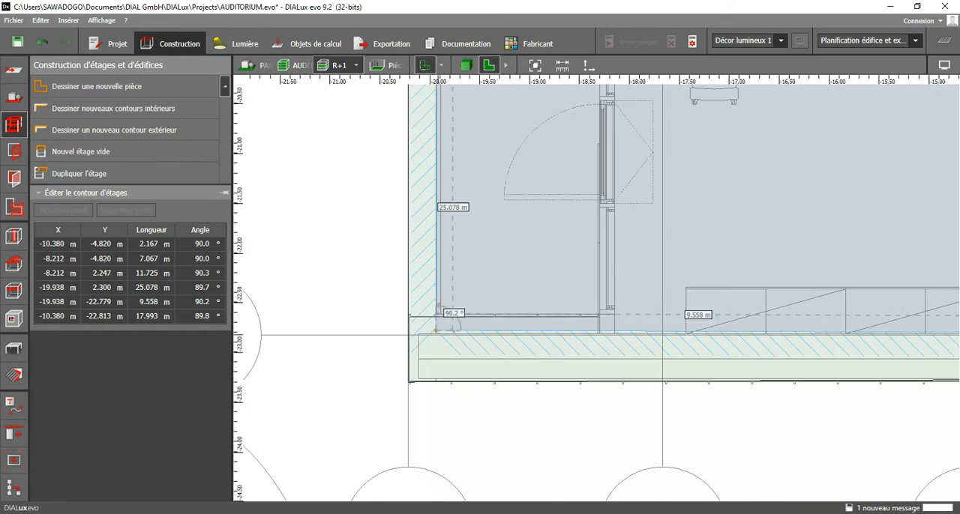
left_click_drag(436, 329, 436, 341)
scroll(436, 340, "down", 2)
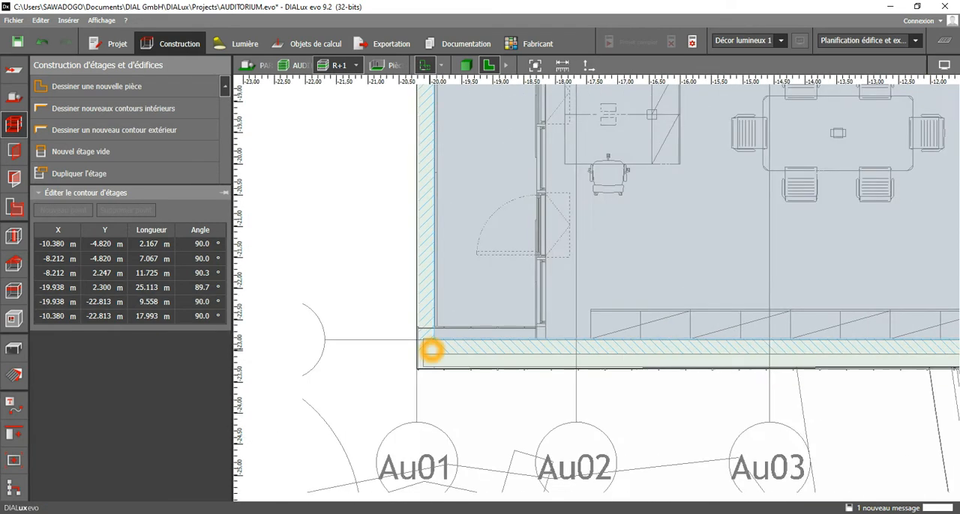
Move the office contour's lower inner corner to X -10.313 m, Y -22.813 m on the partition wall.
scroll(436, 342, "down", 2)
middle_click_drag(442, 342, 295, 345)
scroll(699, 330, "up", 4)
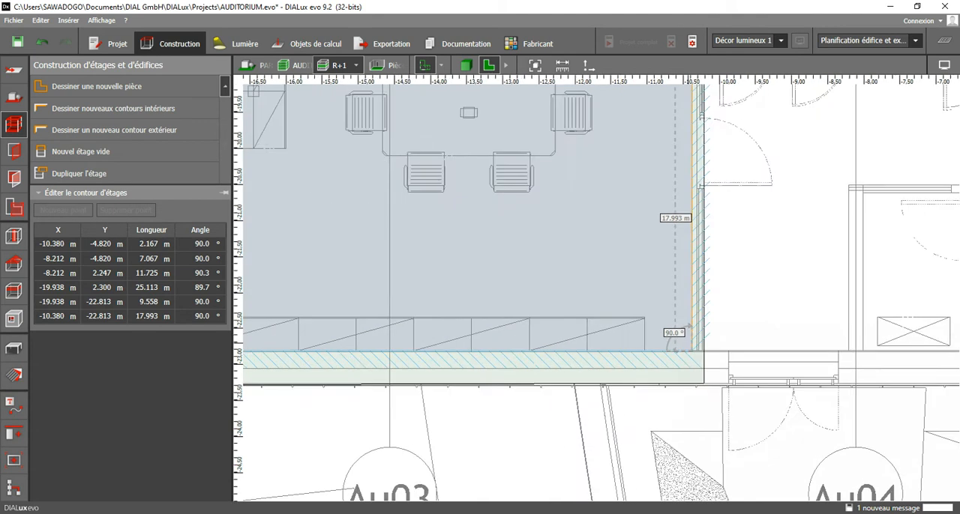
scroll(673, 346, "down", 3)
scroll(682, 353, "up", 4)
left_click_drag(695, 353, 702, 353)
scroll(674, 360, "down", 3)
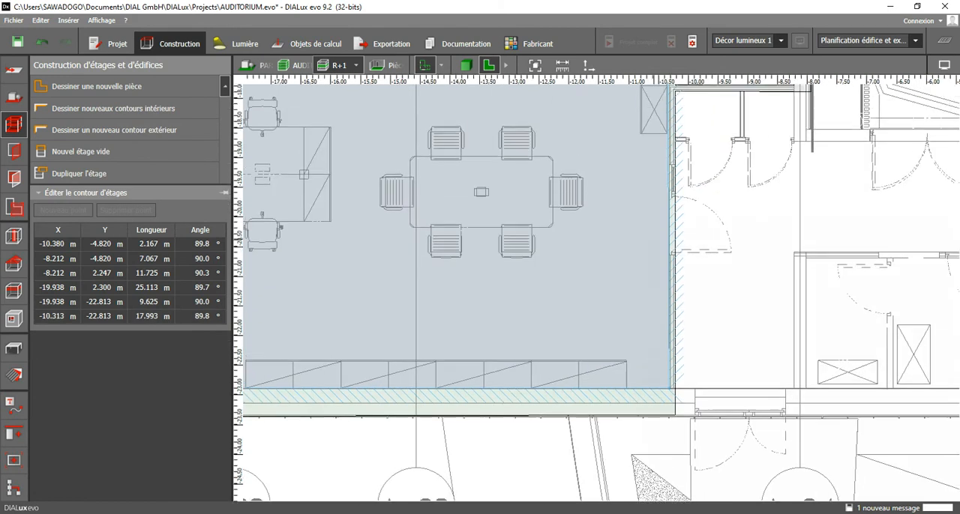
Add a contour point on the office's inner wall at the door beside Pièce 15, at X -10.313 m, Y -15.007 m.
middle_click_drag(678, 150, 665, 392)
scroll(652, 314, "up", 5)
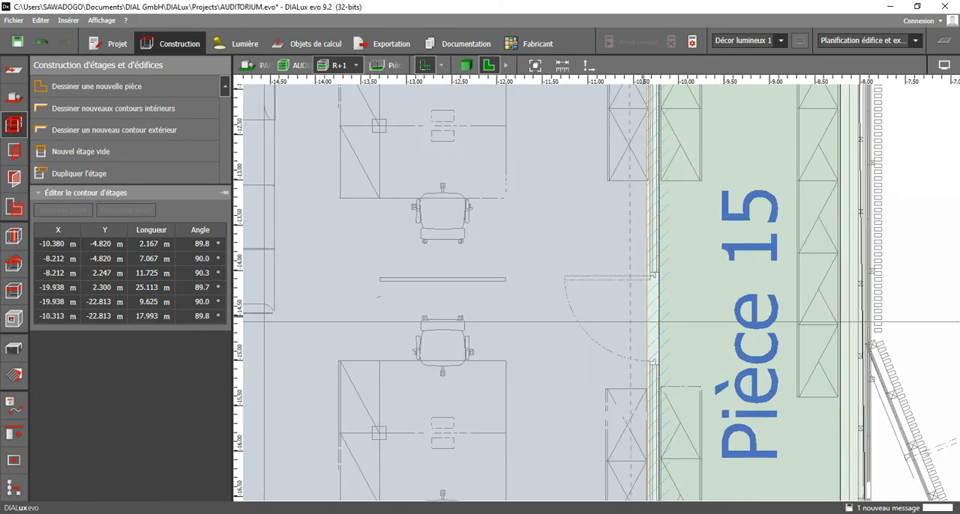
scroll(652, 314, "down", 2)
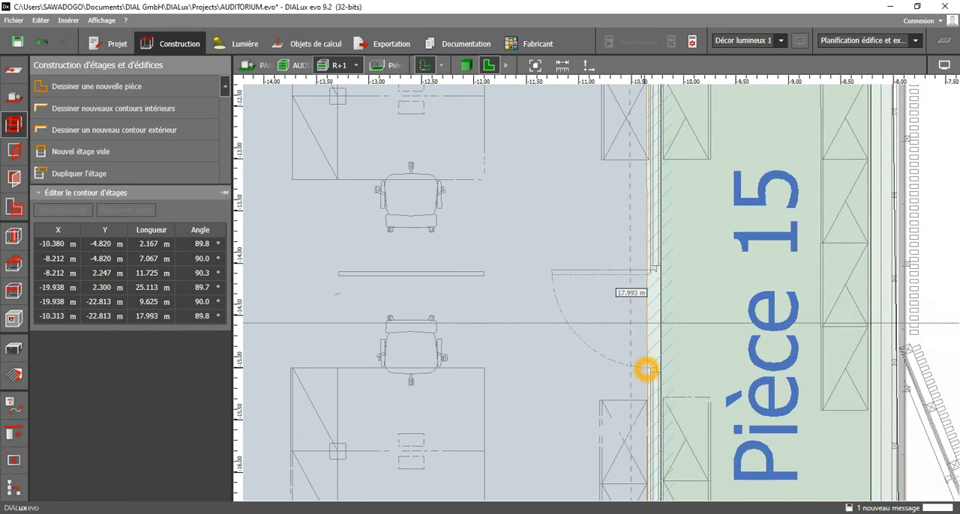
scroll(646, 370, "up", 2)
right_click(648, 339)
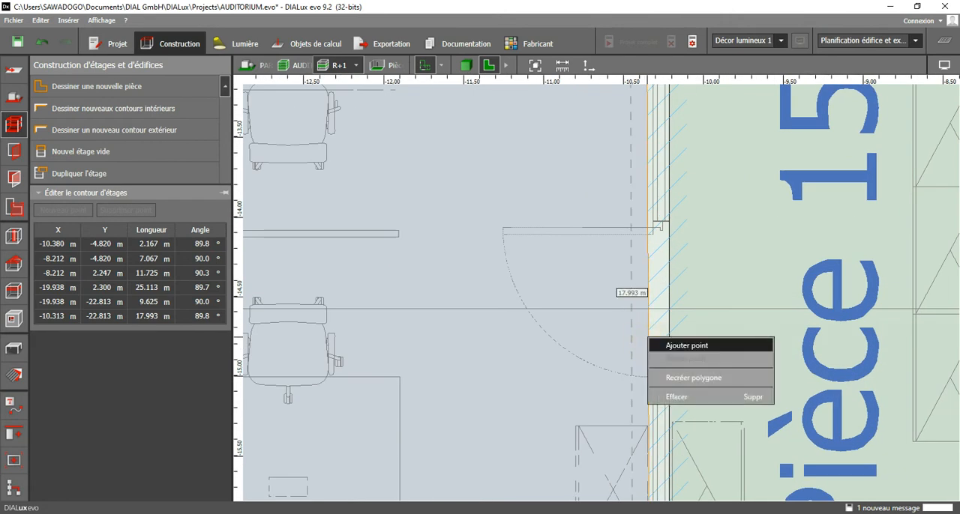
left_click(675, 343)
Add another contour point on the inner wall at the door nearest the staircase, at X -10.313 m, Y -8.640 m.
scroll(646, 379, "down", 2)
middle_click_drag(630, 163, 609, 384)
scroll(609, 384, "down", 2)
middle_click_drag(618, 173, 611, 388)
middle_click_drag(608, 140, 612, 271)
scroll(612, 272, "up", 1)
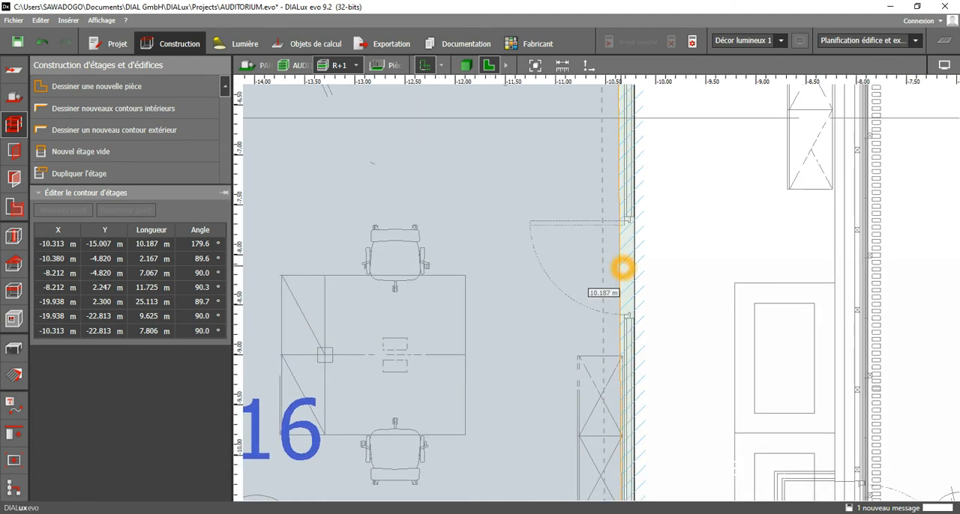
scroll(617, 263, "up", 2)
right_click(621, 285)
left_click(650, 289)
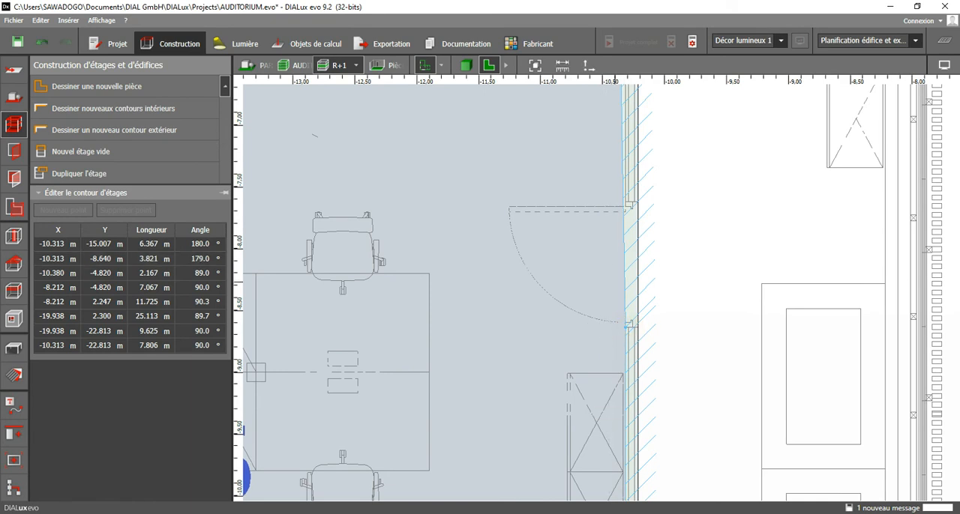
Move the office contour's corner at the end of the staircase to X -10.313 m, Y -4.820 m and finish editing the contour.
middle_click_drag(619, 187, 630, 404)
middle_click_drag(639, 99, 625, 288)
scroll(624, 275, "up", 5)
left_click_drag(613, 268, 634, 264)
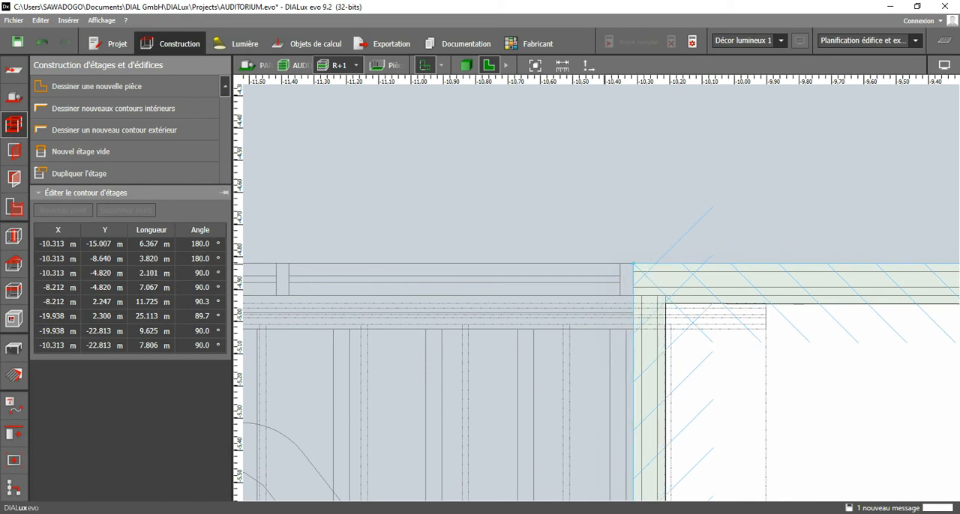
scroll(611, 274, "down", 7)
left_click(628, 323)
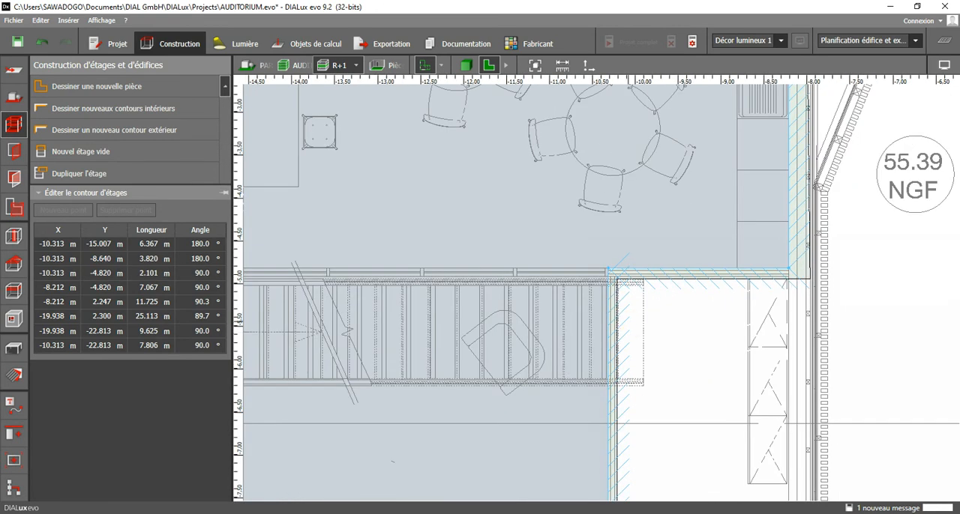
scroll(621, 320, "down", 3)
middle_click_drag(621, 321, 635, 208)
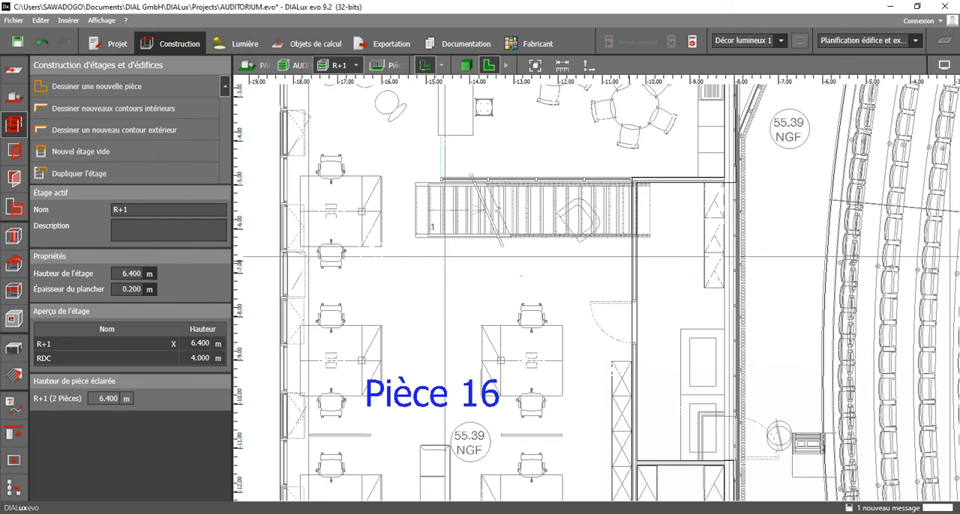
middle_click_drag(624, 300, 624, 246)
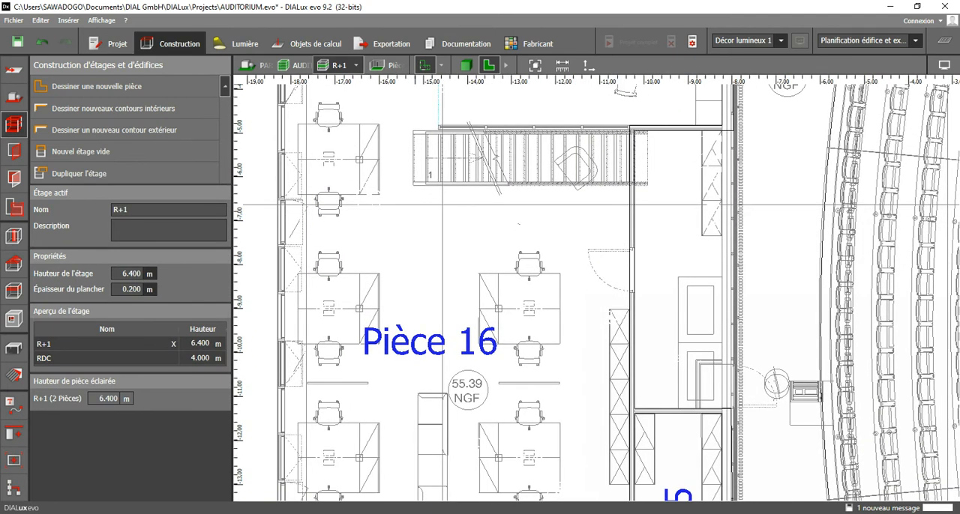
Inspect the walls of storey R+1 in the 3D view and return to the floor plan.
left_click(466, 66)
scroll(488, 342, "up", 2)
scroll(488, 343, "down", 2)
scroll(582, 379, "up", 2)
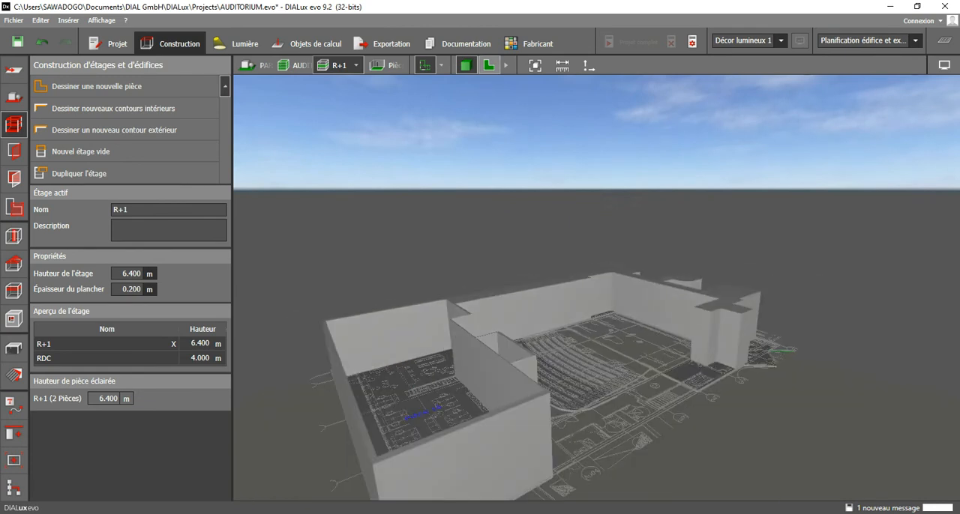
left_click(488, 65)
Start a corridor interior contour beside the dining room with points (-8.112, 2.300), (-8.112, 0.727), (-8.012, 0.727) and (-8.012, 0.000) m.
scroll(487, 320, "down", 3)
middle_click_drag(593, 251, 417, 384)
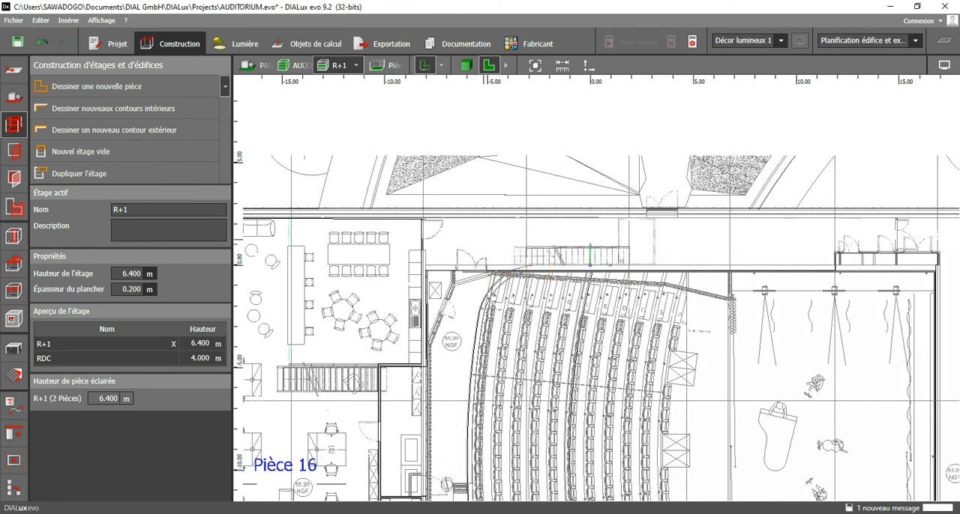
scroll(452, 231, "up", 2)
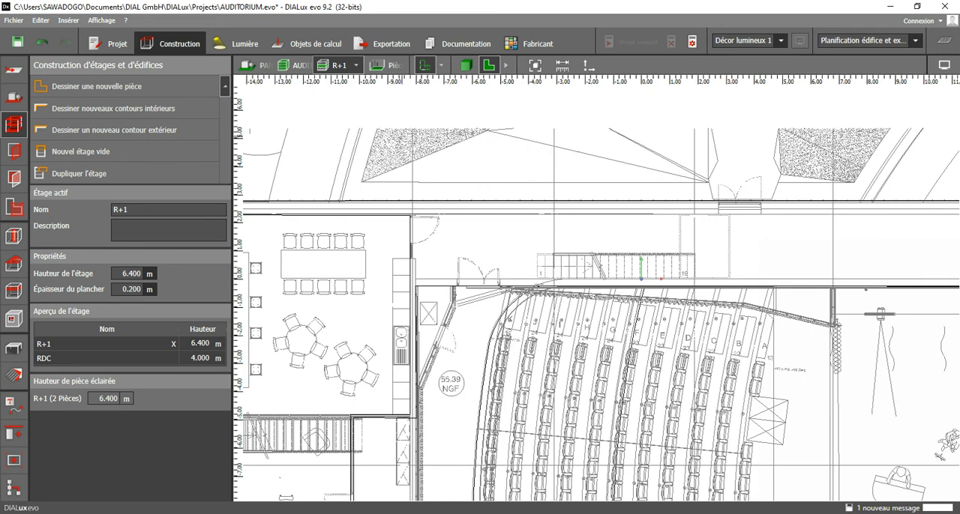
left_click(153, 108)
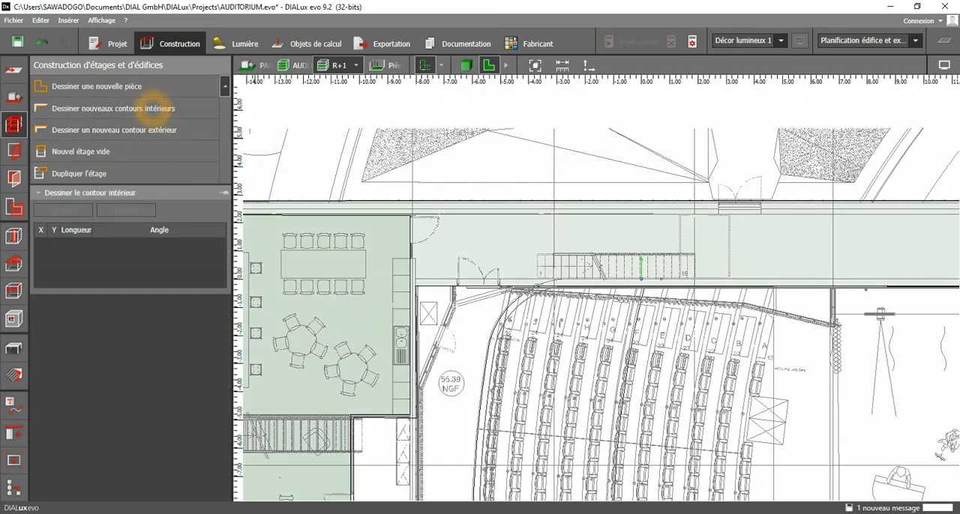
scroll(424, 218, "up", 3)
scroll(407, 217, "up", 3)
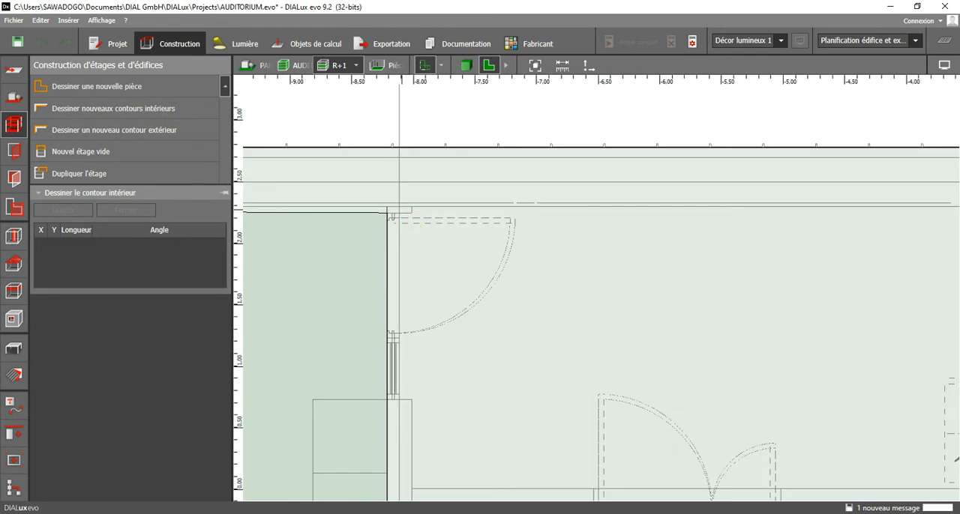
left_click(402, 204)
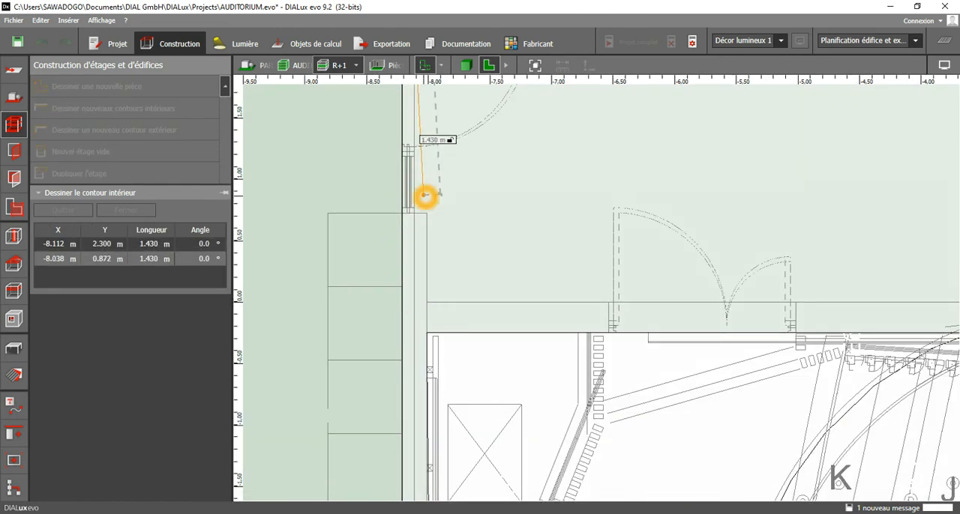
scroll(424, 195, "up", 2)
left_click(419, 217)
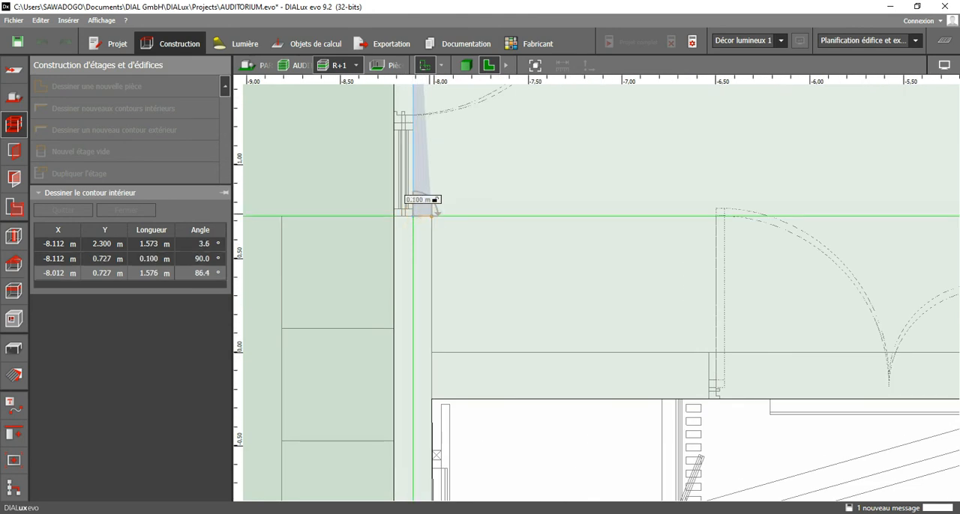
left_click(432, 216)
left_click(433, 349)
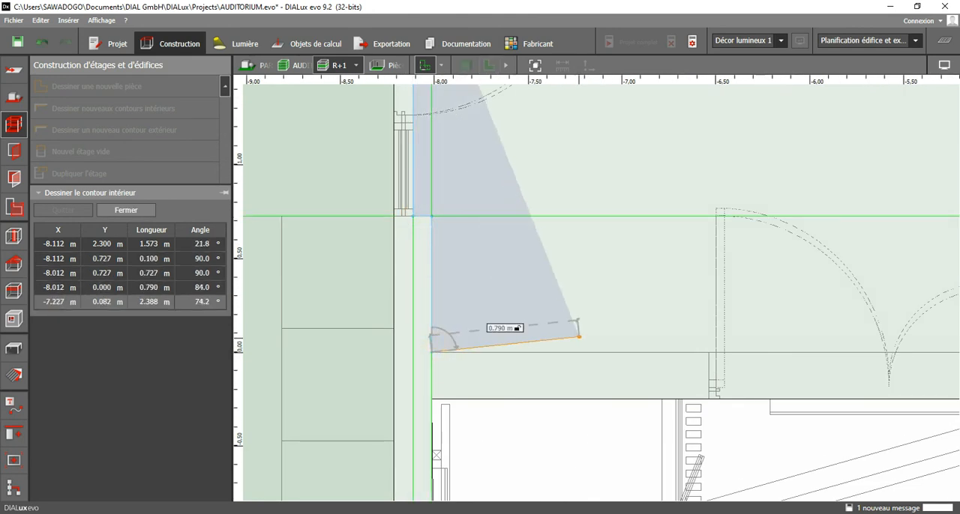
Continue the corridor contour along the auditorium wall to (11.868, 0.000) m and up to (11.868, 0.674) m at the cupboards.
scroll(583, 332, "down", 2)
middle_click_drag(778, 368, 359, 352)
scroll(550, 349, "down", 3)
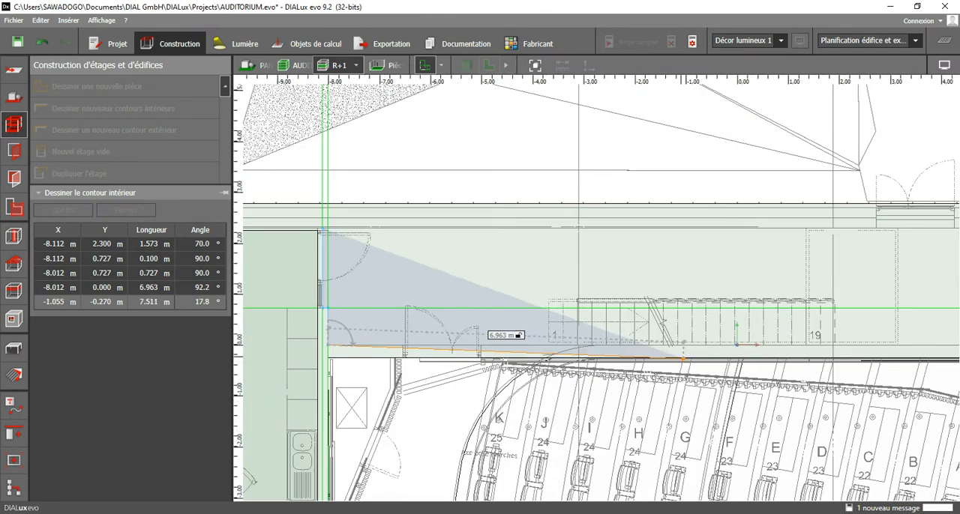
middle_click_drag(858, 326, 420, 333)
middle_click_drag(674, 346, 336, 310)
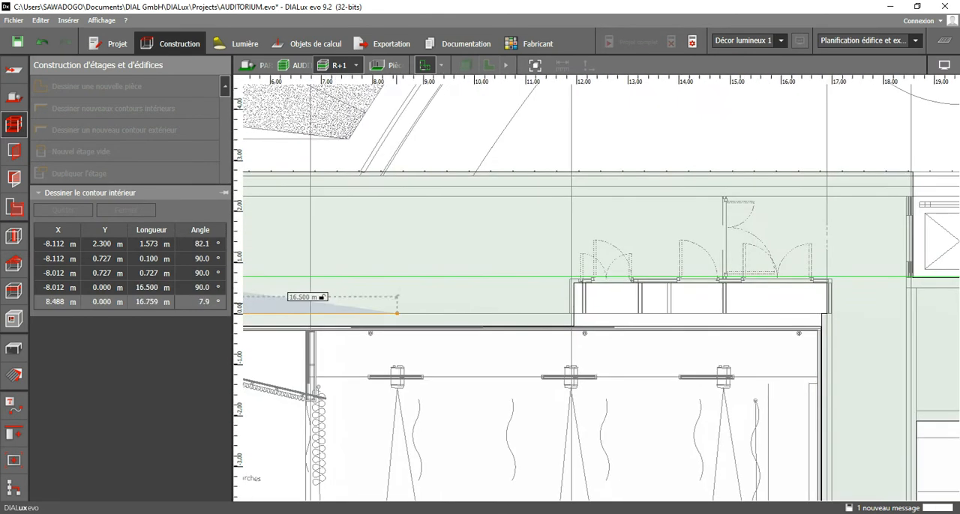
scroll(587, 309, "up", 1)
scroll(591, 315, "up", 3)
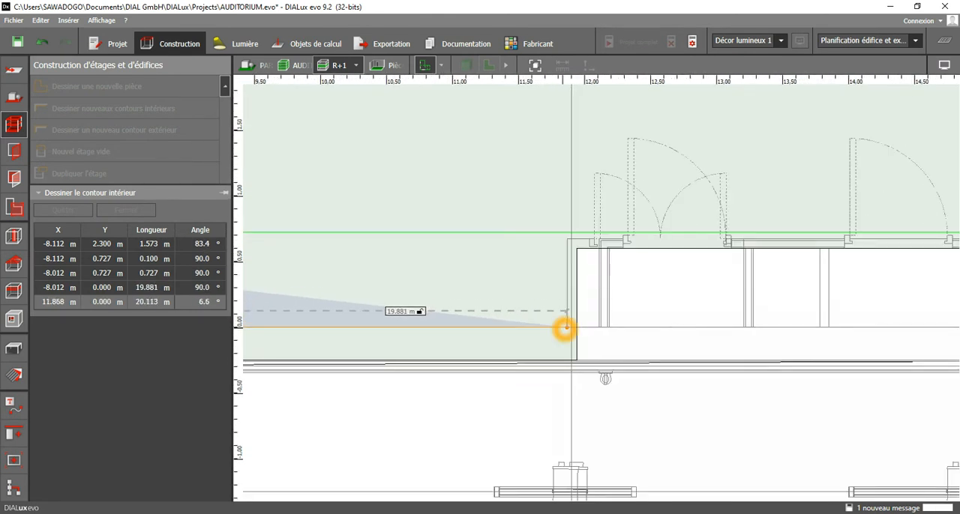
left_click(565, 328)
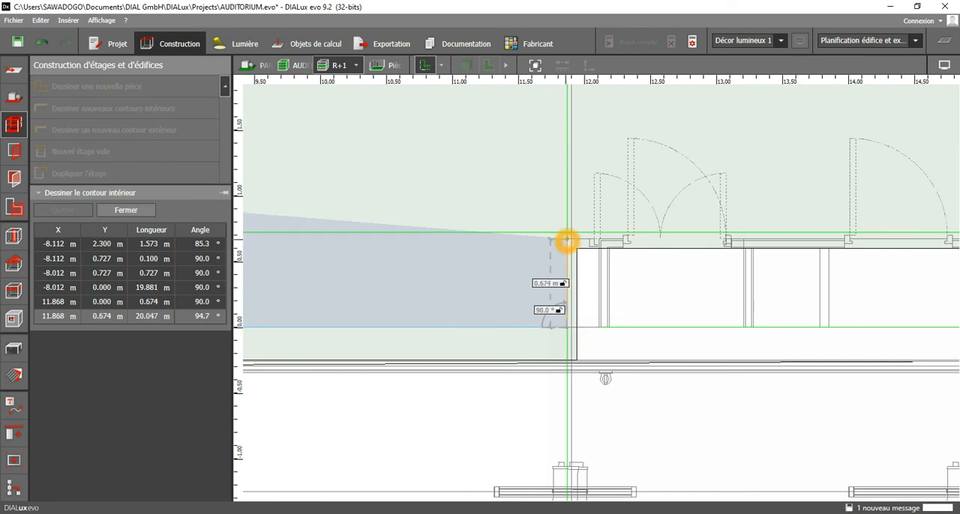
left_click(568, 243)
Continue the corridor contour along the cupboard fronts to (14.855, 0.674) m and up the door partition to (14.840, 2.300) m.
middle_click_drag(744, 247, 333, 262)
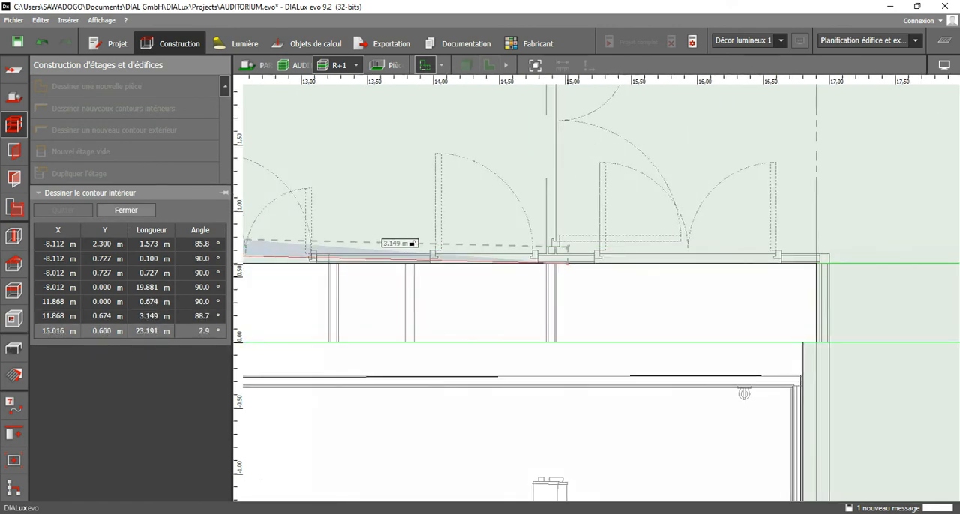
scroll(591, 272, "down", 1)
scroll(598, 287, "up", 4)
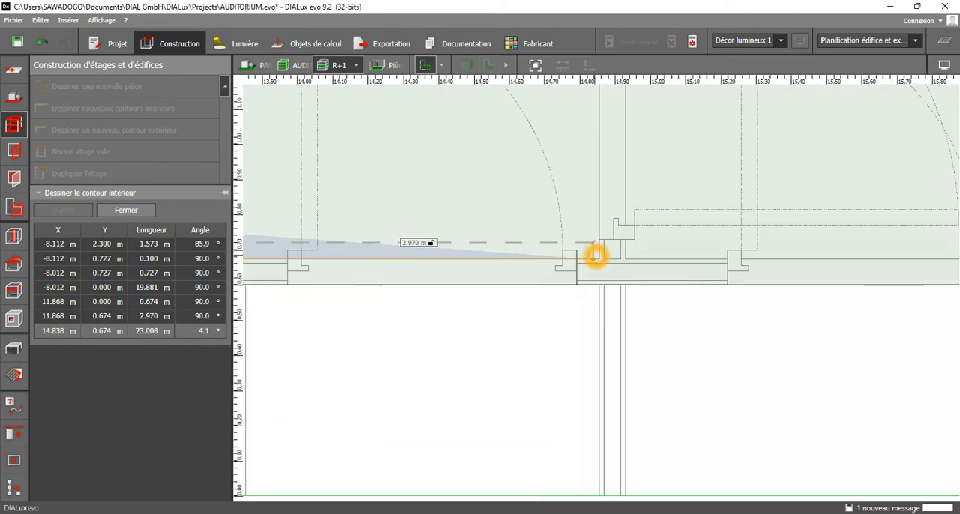
left_click(598, 257)
middle_click_drag(571, 157, 584, 424)
scroll(586, 311, "down", 1)
middle_click_drag(592, 169, 615, 386)
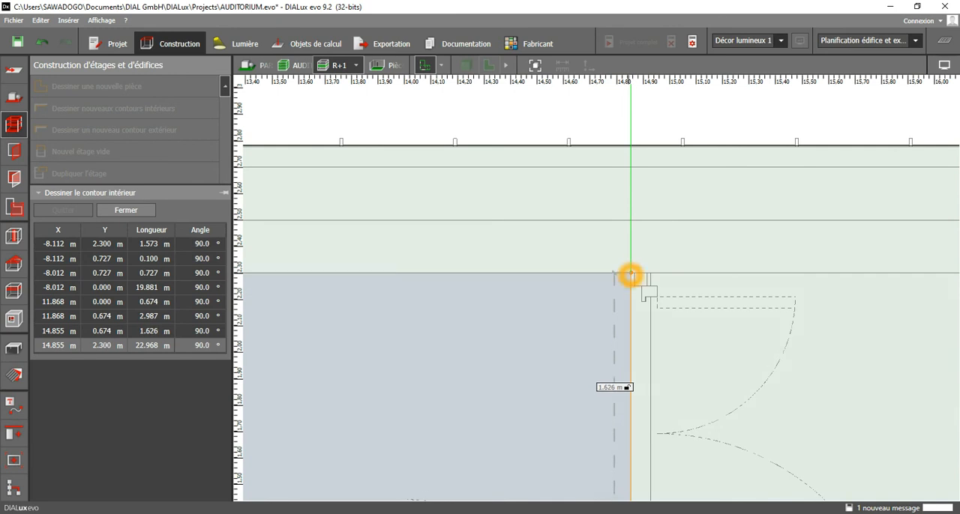
left_click(628, 274)
Add a point at (-5.902, 2.300) m on the corridor's outer wall, close the contour and end contour drawing.
scroll(546, 310, "down", 4)
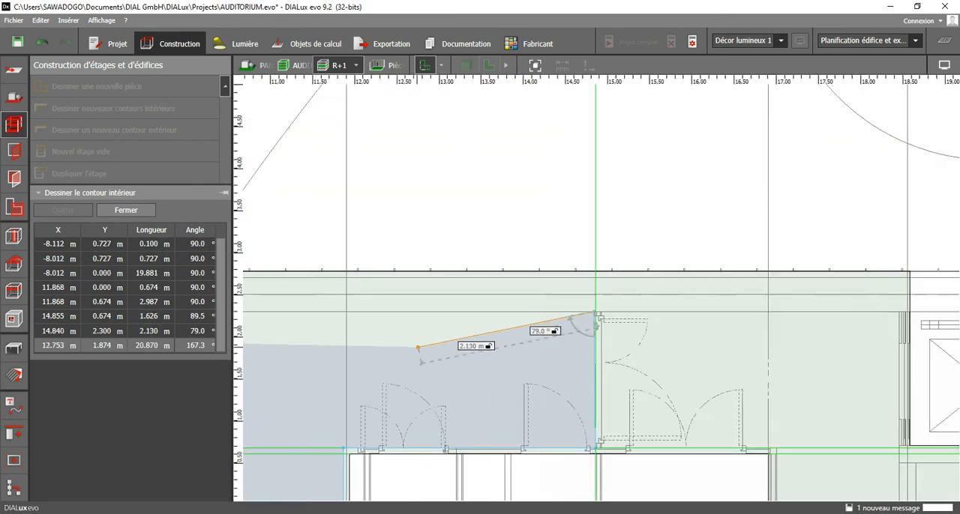
middle_click_drag(340, 348, 849, 318)
scroll(849, 319, "down", 2)
middle_click_drag(461, 343, 949, 349)
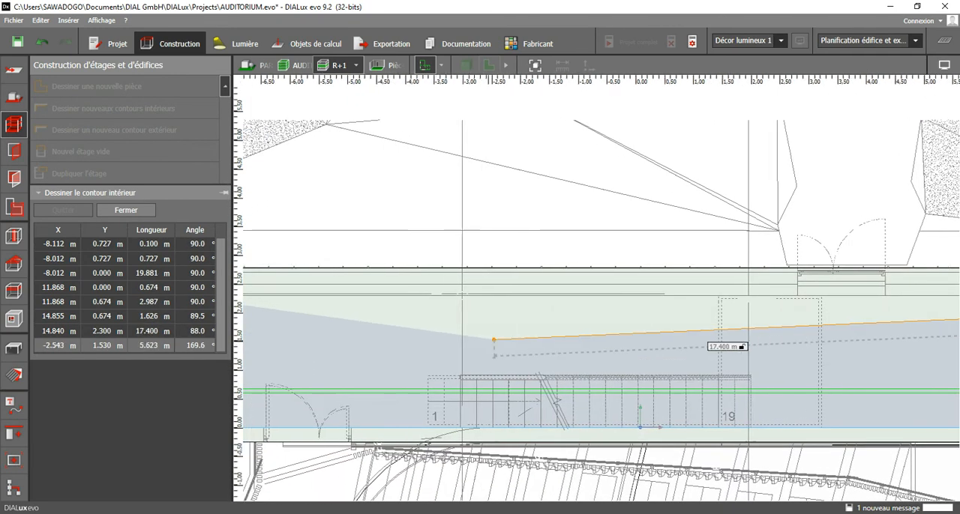
middle_click_drag(402, 345, 882, 345)
scroll(638, 300, "up", 4)
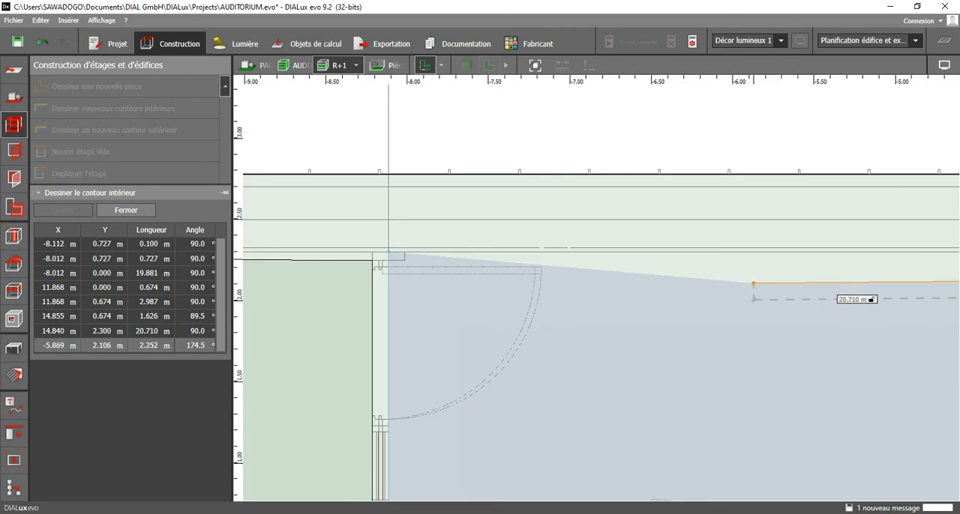
left_click(749, 253)
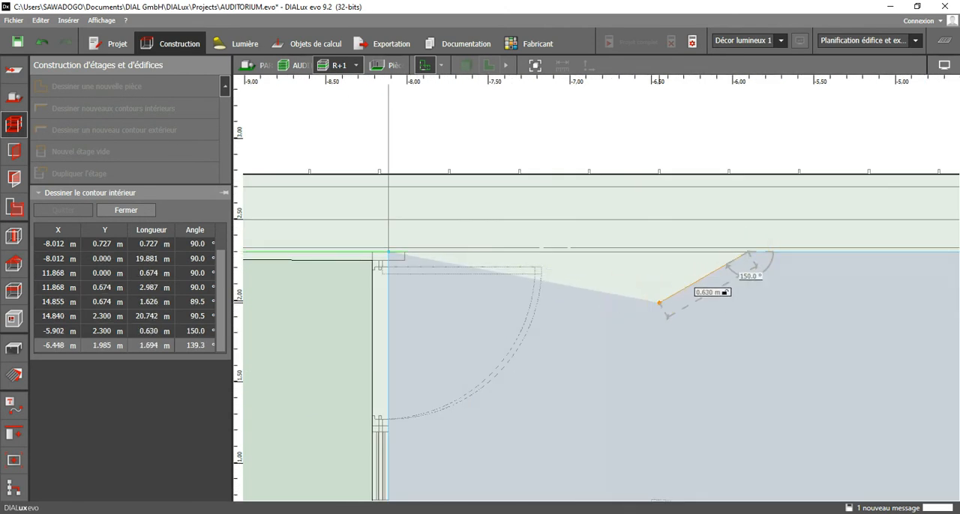
left_click(666, 306)
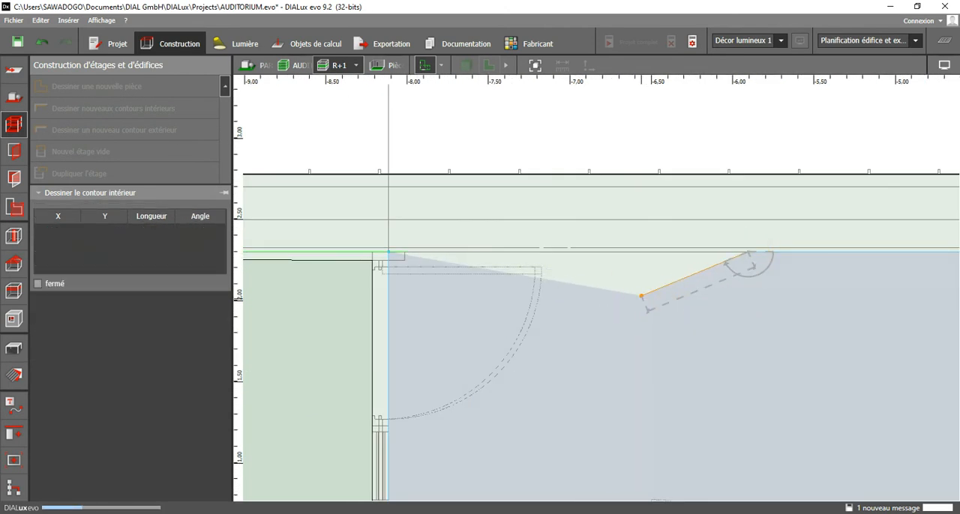
scroll(665, 307, "down", 2)
middle_click_drag(586, 368, 405, 342)
scroll(406, 341, "down", 5)
middle_click_drag(820, 352, 513, 350)
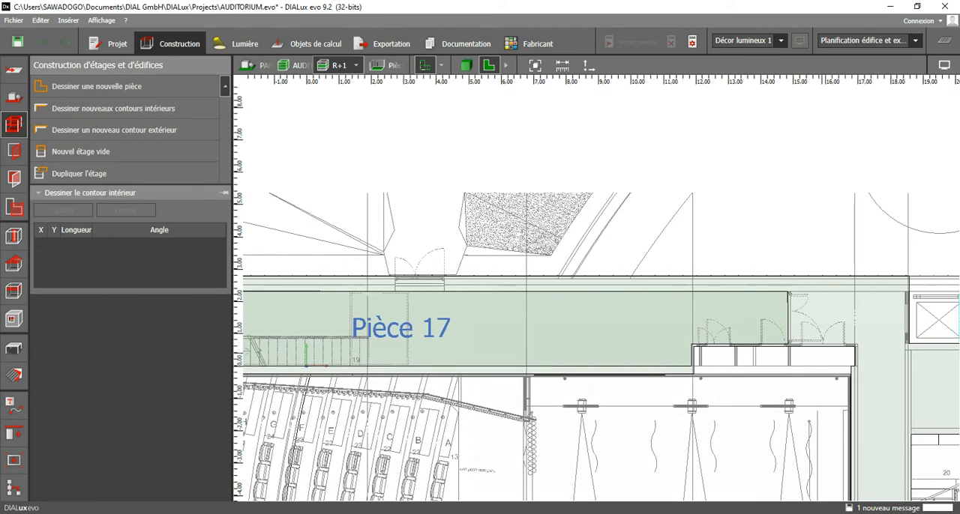
scroll(798, 313, "up", 8)
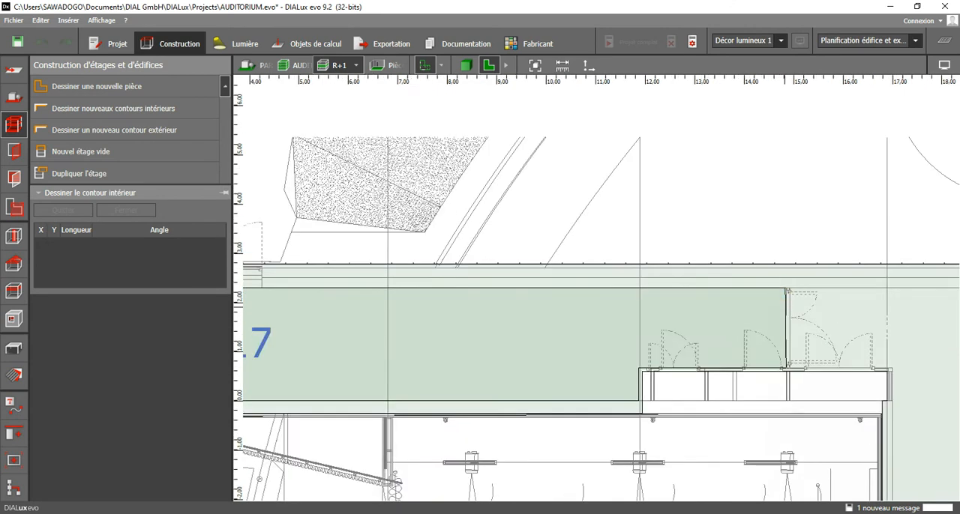
key("Escape")
Move the corridor contour's outer corner at the door partition to X 14.855 m, Y 2.300 m and finish editing.
left_click(767, 256)
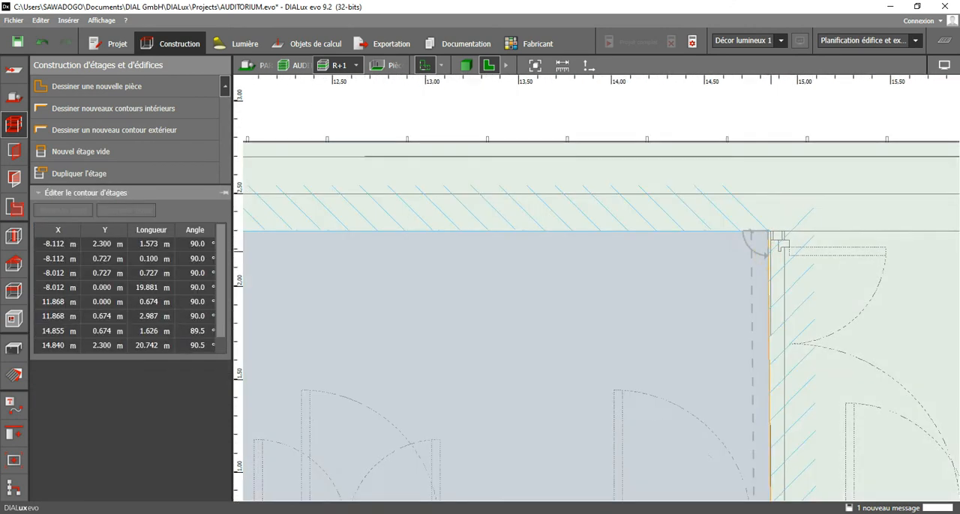
scroll(773, 244, "up", 4)
left_click_drag(759, 213, 757, 225)
scroll(744, 257, "down", 3)
scroll(693, 459, "down", 2)
middle_click_drag(693, 459, 721, 238)
middle_click_drag(343, 411, 780, 330)
scroll(780, 329, "down", 3)
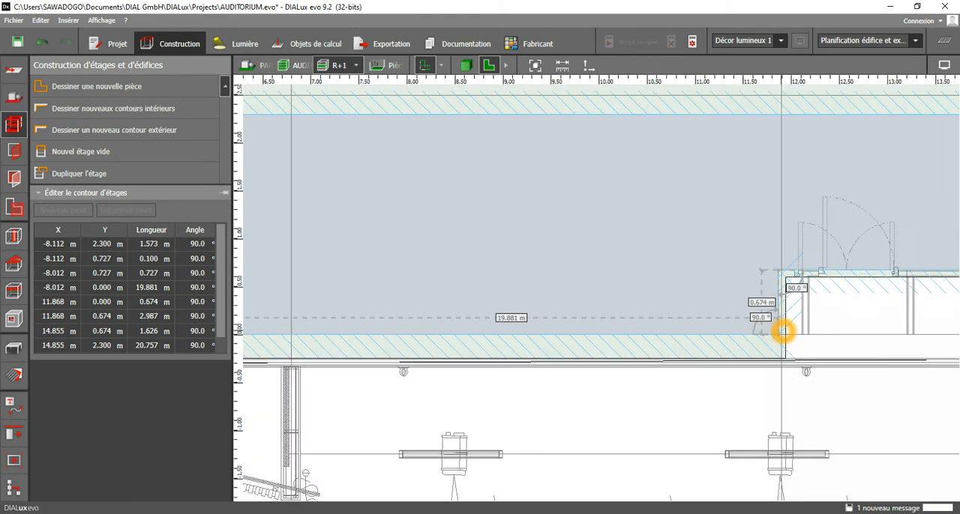
key("Escape")
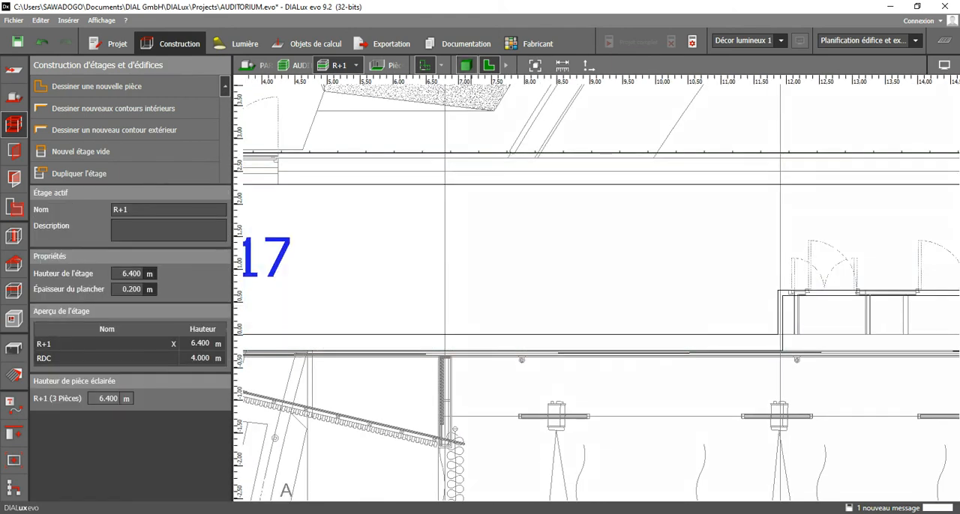
Inspect the new corridor room in the 3D view and return to the floor plan.
left_click(467, 65)
scroll(577, 409, "up", 6)
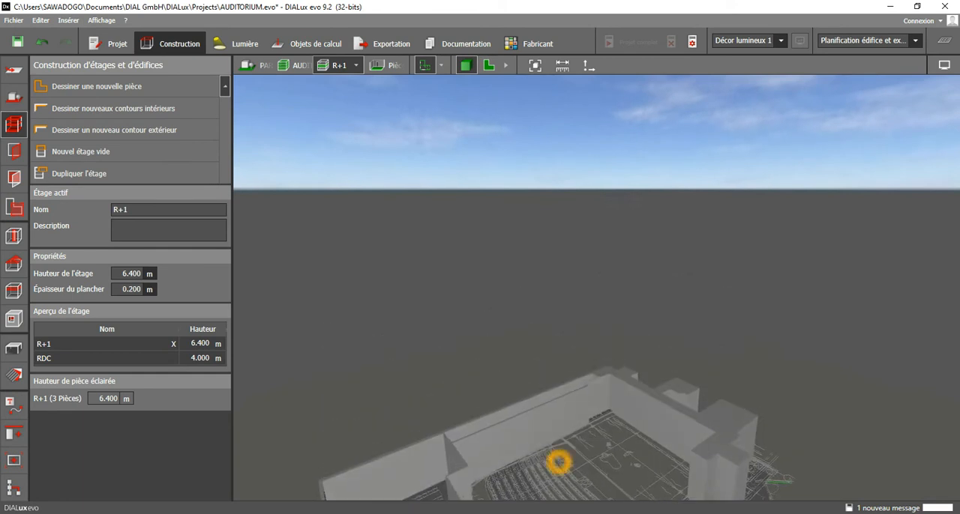
scroll(548, 300, "down", 2)
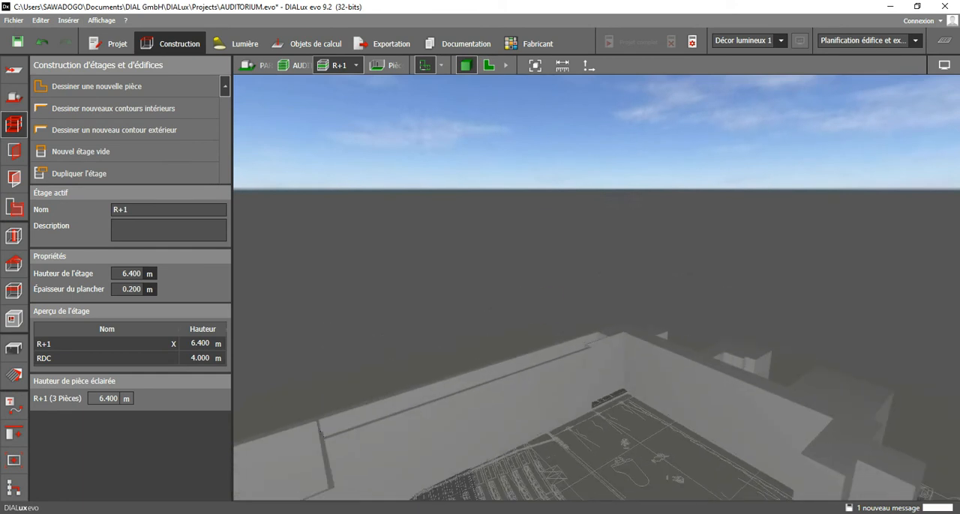
left_click(487, 65)
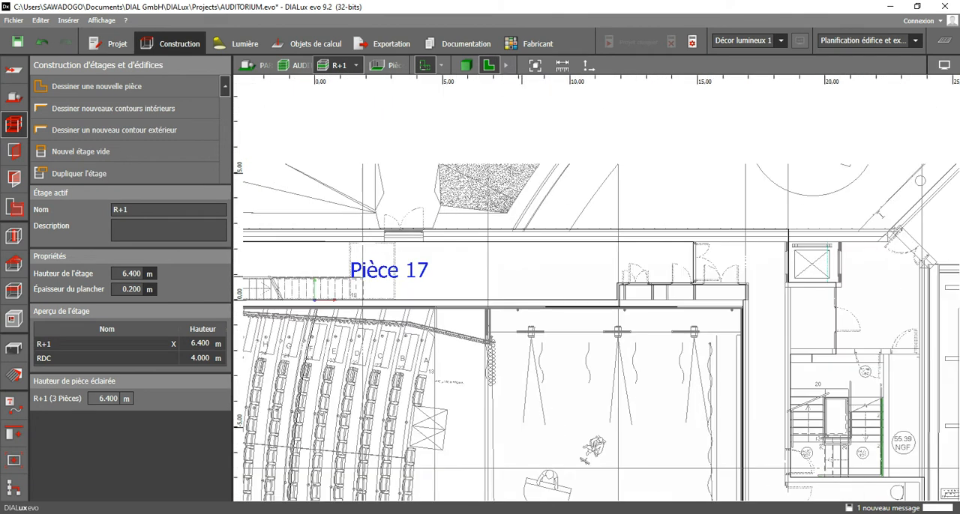
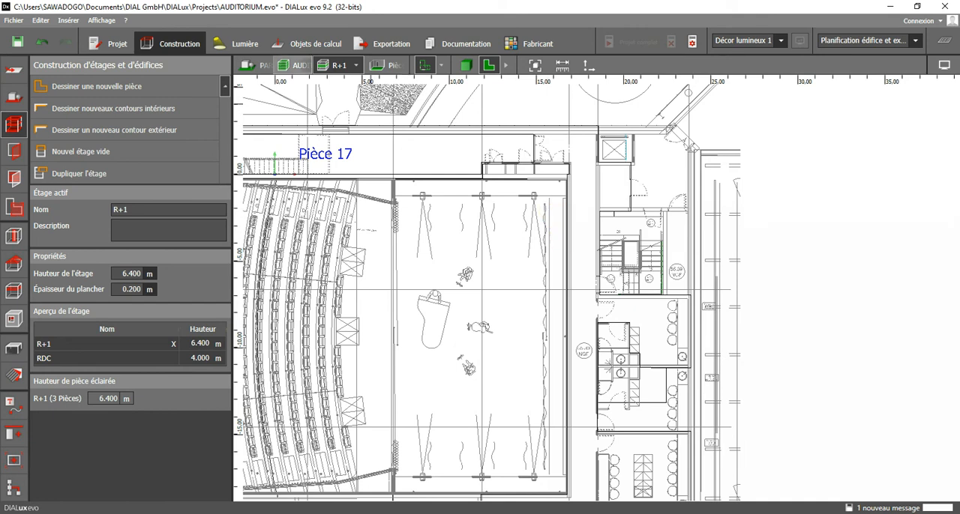
Start a new interior contour at the door partition with points (14.929, 2.300), (15.003, 0.674) and (17.003, 0.674) m.
left_click(145, 108)
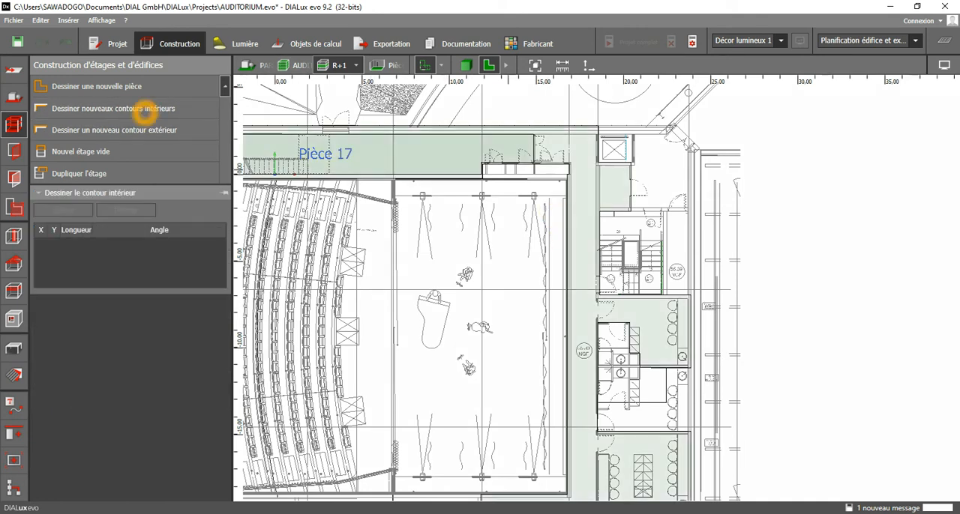
scroll(509, 143, "up", 8)
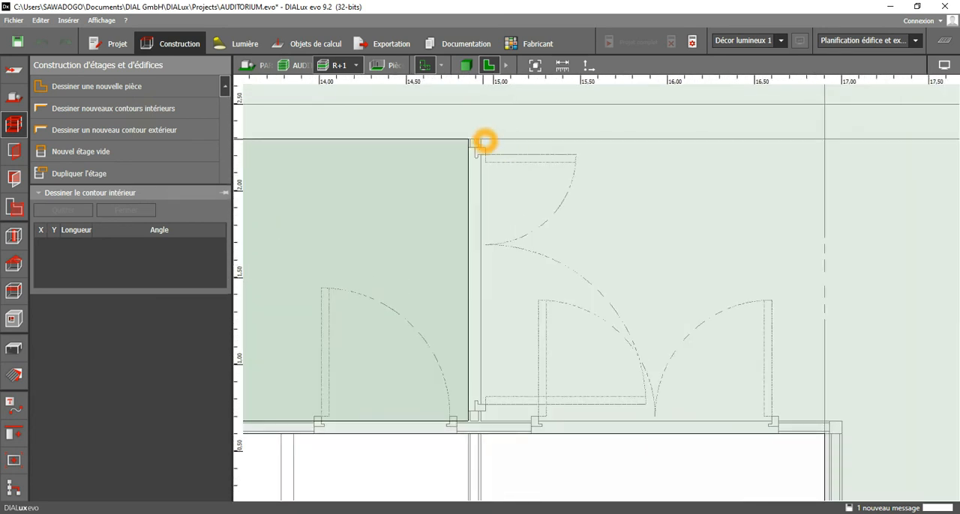
left_click(484, 141)
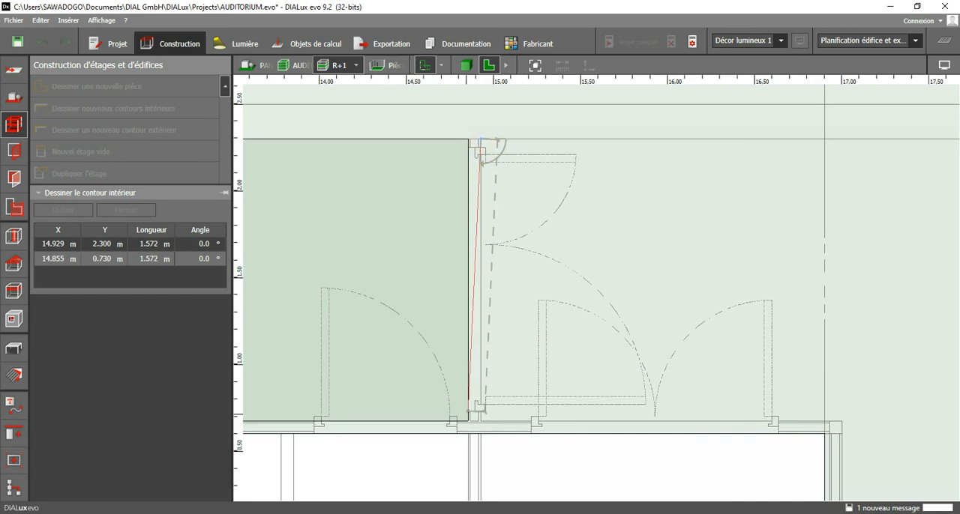
left_click(484, 422)
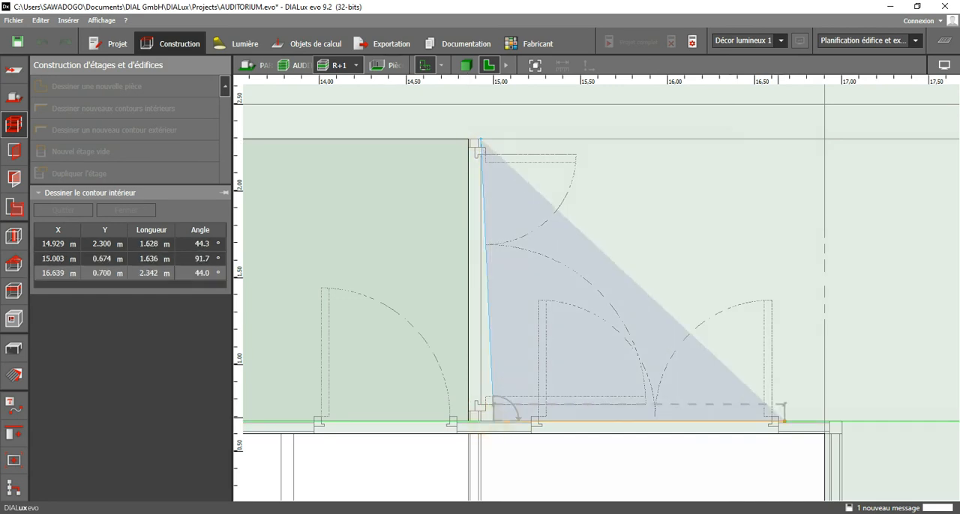
left_click(843, 423)
Continue the contour down along the stage wall to the corner at (17.003, -18.650) m.
middle_click_drag(850, 444, 749, 84)
scroll(696, 158, "down", 4)
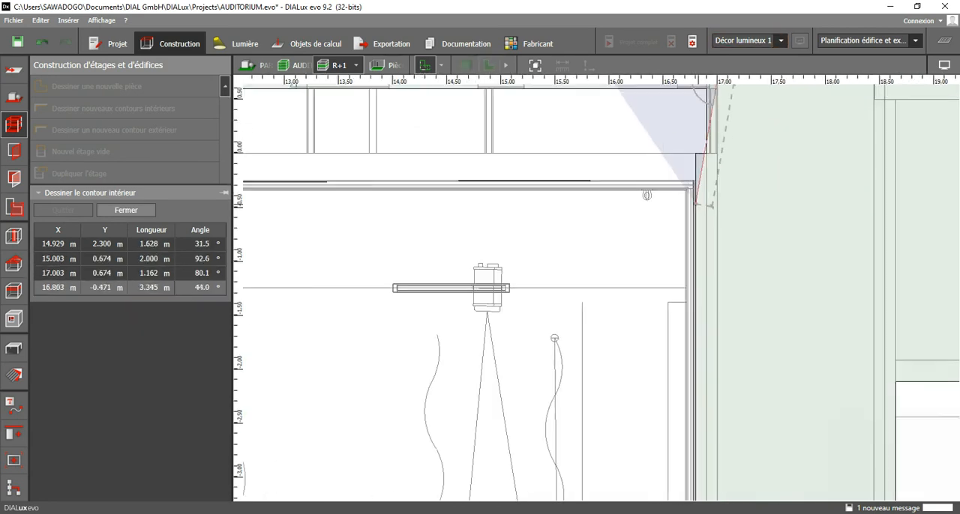
middle_click_drag(717, 399, 705, 45)
scroll(701, 196, "down", 7)
middle_click_drag(700, 343, 717, 76)
middle_click_drag(719, 307, 735, 142)
scroll(736, 239, "up", 3)
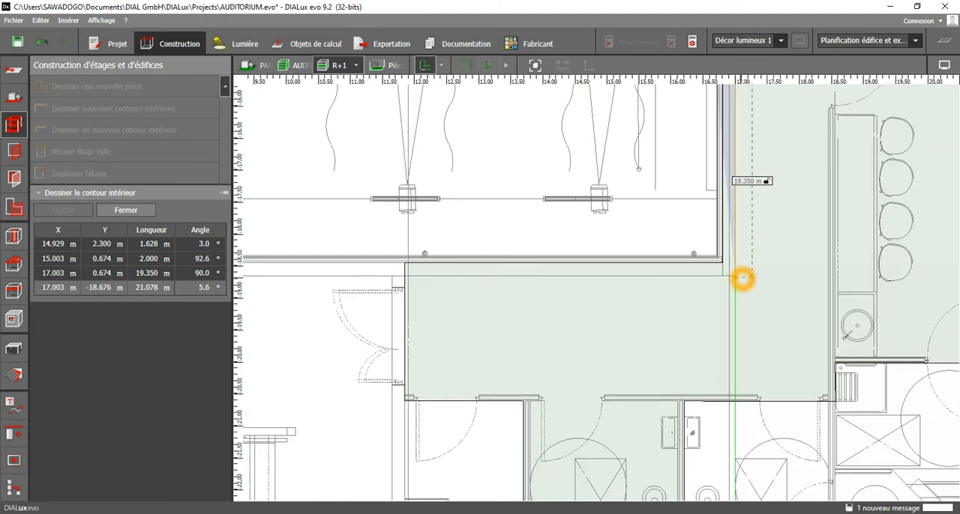
left_click(735, 278)
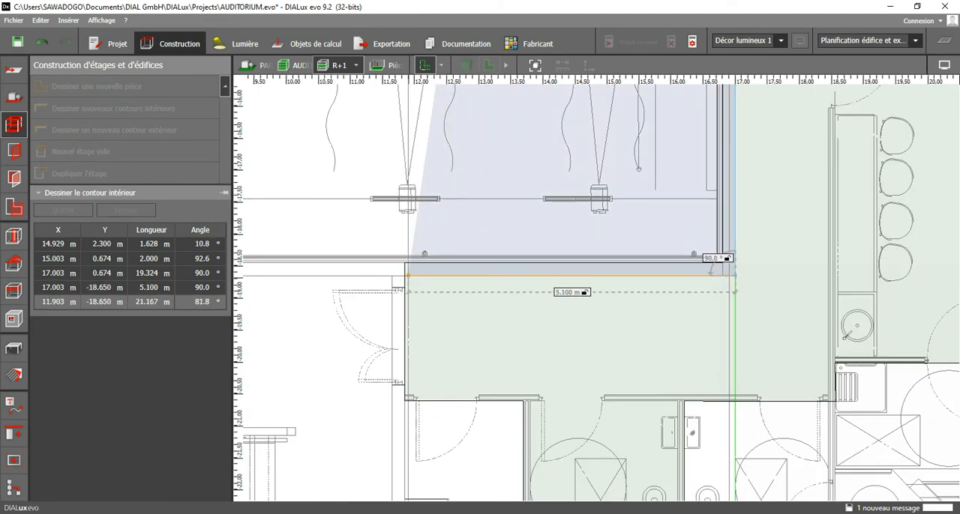
Add contour points at (12.003, -18.650) m and (11.903, -20.513) m beside the double door at the corridor's end.
left_click(410, 277)
scroll(397, 396, "up", 4)
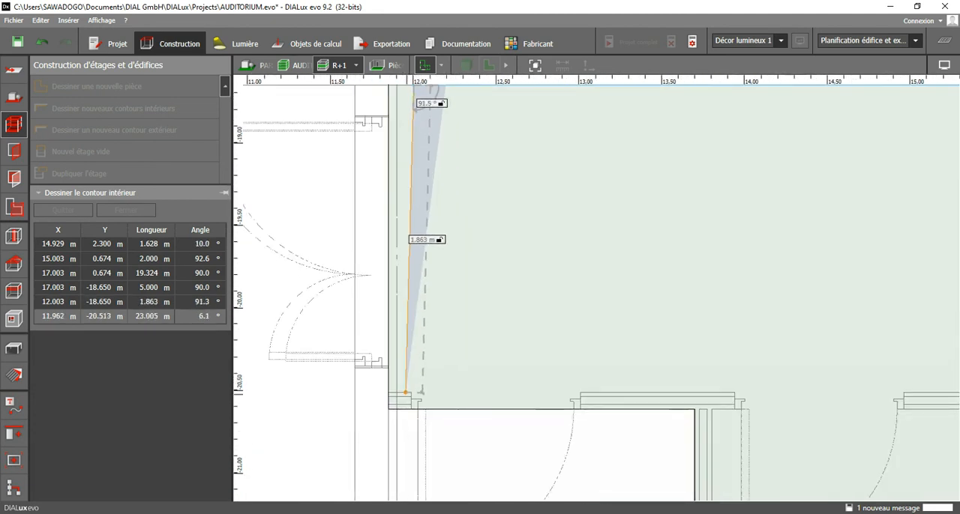
scroll(437, 364, "down", 2)
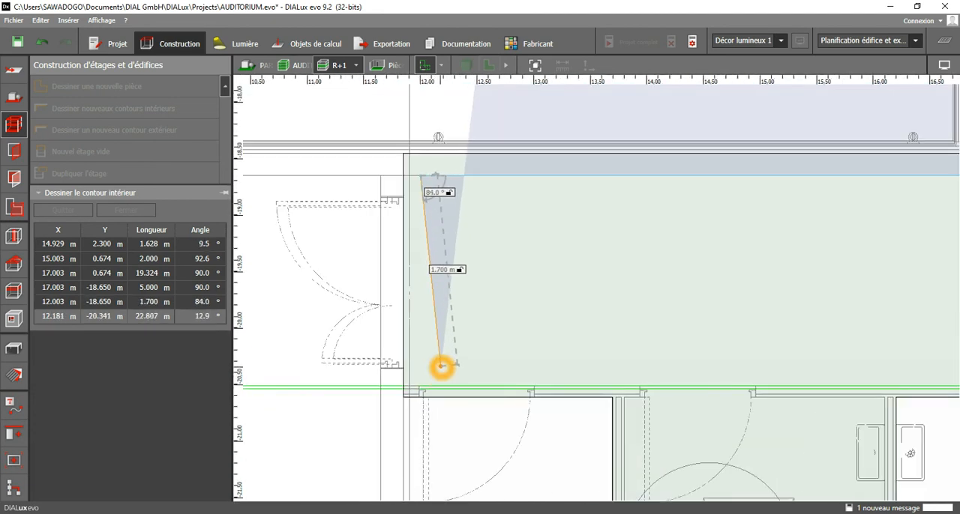
scroll(437, 362, "up", 2)
left_click(402, 391)
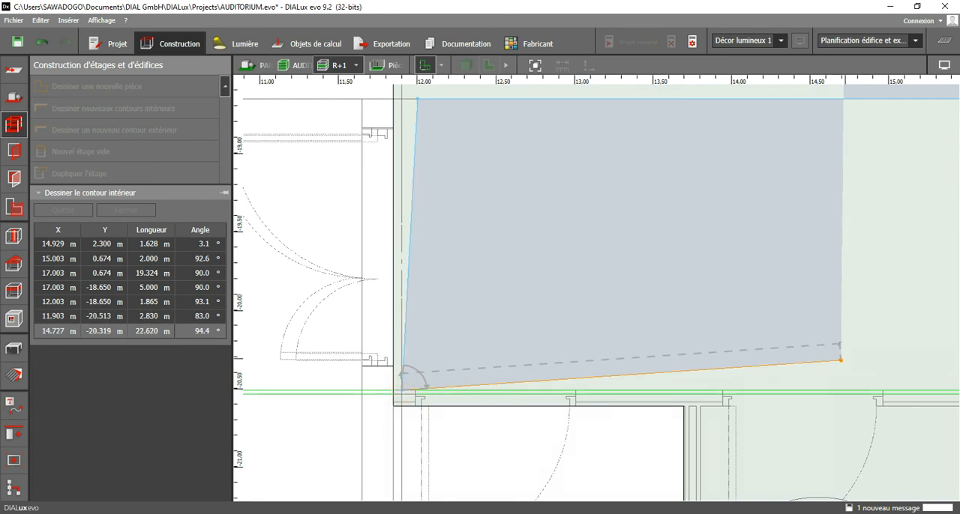
Run the contour along the toilet fronts to the corner at (18.453, -20.513) m.
middle_click_drag(829, 353, 674, 332)
scroll(711, 336, "down", 2)
scroll(738, 343, "down", 2)
middle_click_drag(893, 345, 484, 323)
scroll(593, 330, "up", 3)
scroll(585, 338, "up", 2)
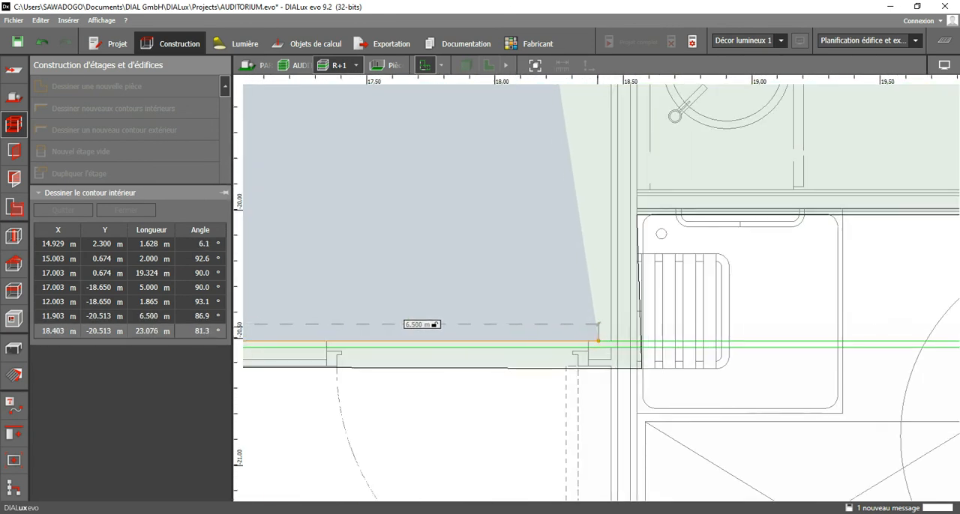
left_click(611, 341)
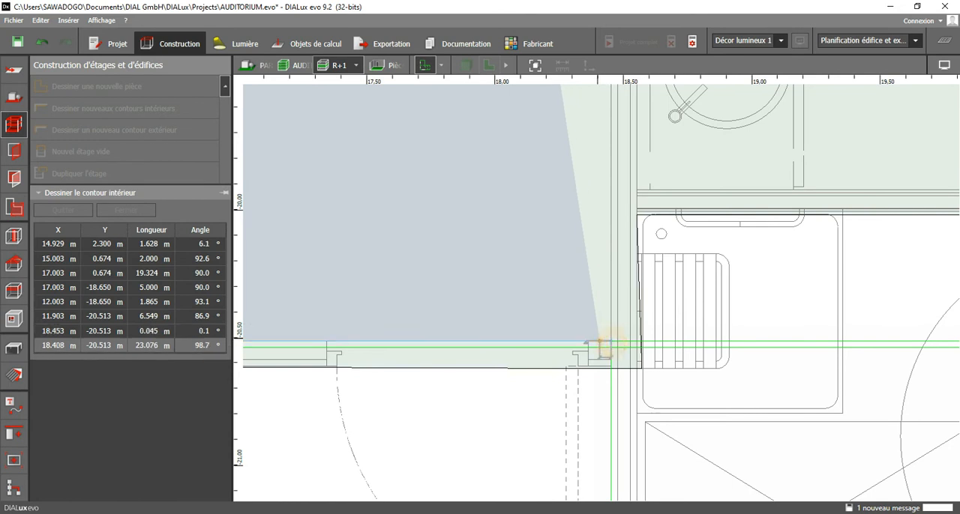
Continue the contour up the corridor's dressing-room wall with points at (18.453, -15.010) m and (18.453, -7.315) m.
scroll(610, 347, "down", 4)
middle_click_drag(558, 198, 556, 437)
scroll(558, 433, "down", 3)
scroll(567, 252, "up", 2)
scroll(567, 283, "up", 3)
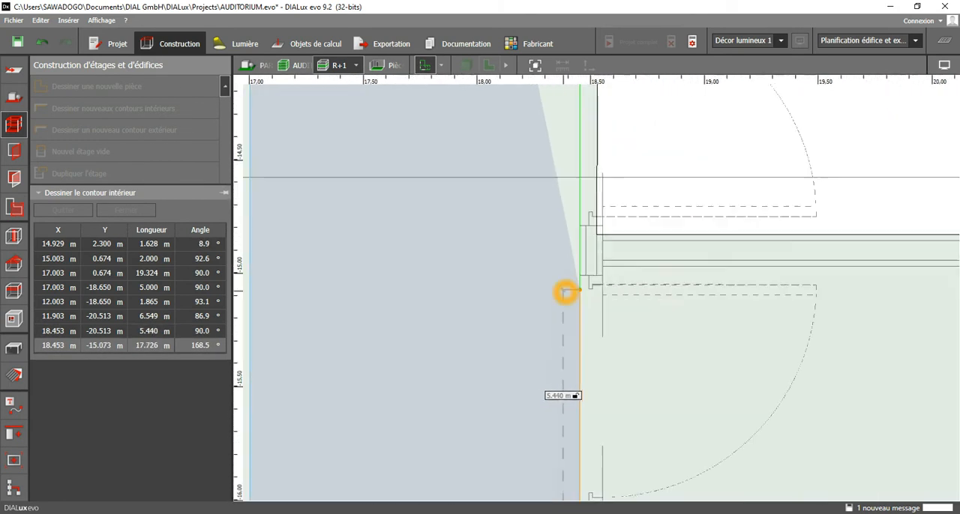
left_click(579, 275)
scroll(535, 402, "down", 5)
middle_click_drag(536, 217, 507, 456)
middle_click_drag(494, 172, 462, 454)
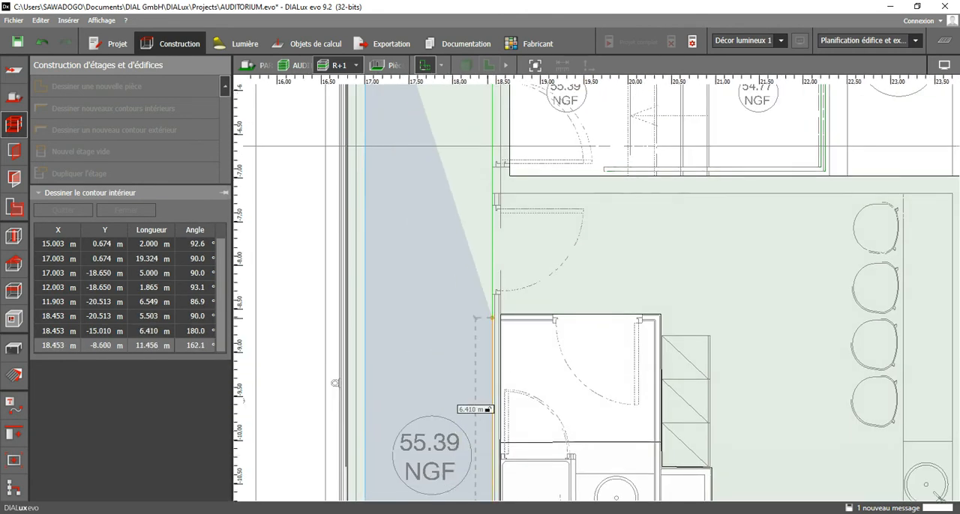
scroll(491, 197, "up", 5)
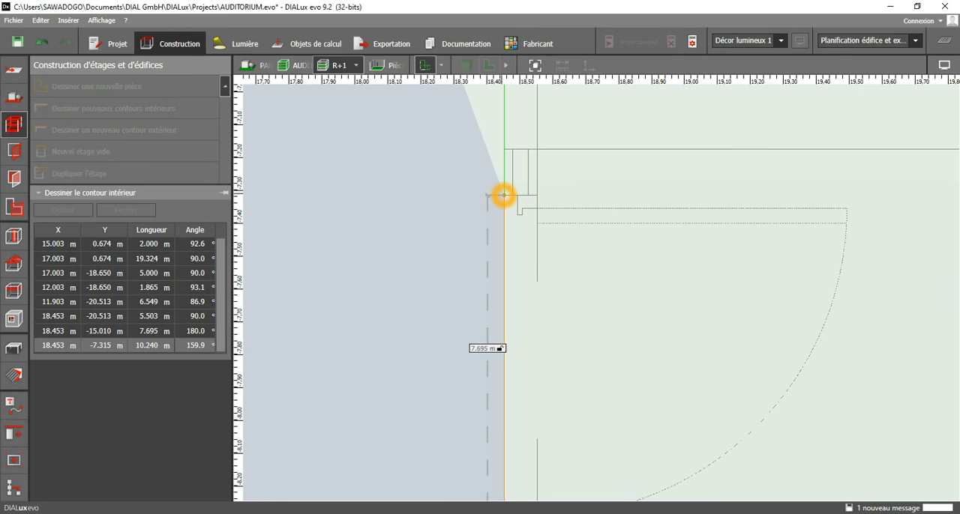
left_click(504, 195)
Add the contour's corner at (18.453, 2.300) m beside the lift, close the contour and end contour drawing.
scroll(456, 331, "down", 5)
middle_click_drag(439, 238, 446, 470)
middle_click_drag(466, 177, 471, 471)
middle_click_drag(486, 223, 484, 483)
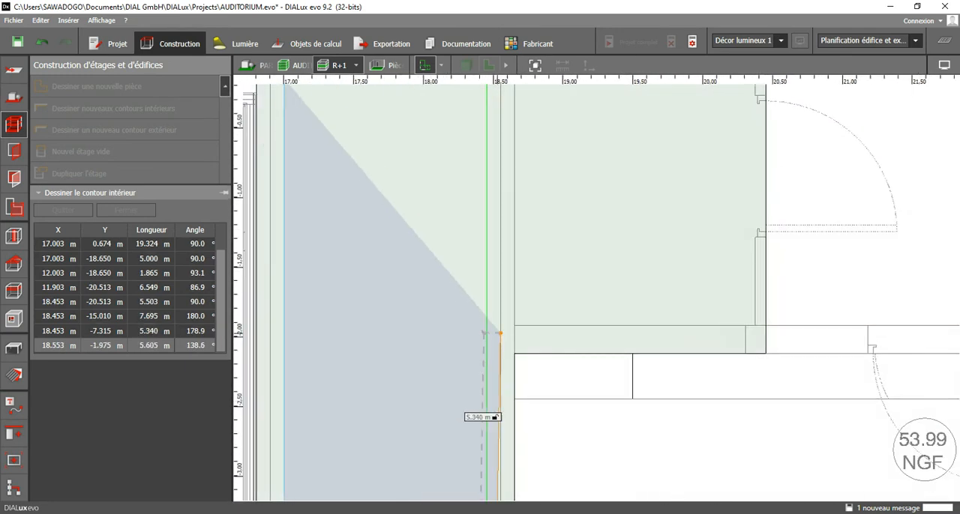
scroll(499, 332, "down", 4)
middle_click_drag(495, 248, 525, 487)
scroll(529, 264, "up", 4)
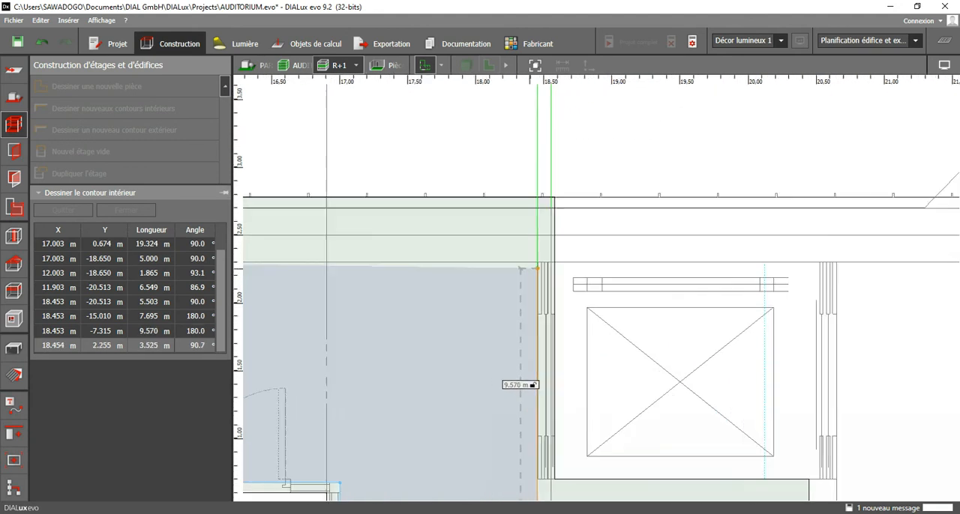
scroll(593, 225, "down", 4)
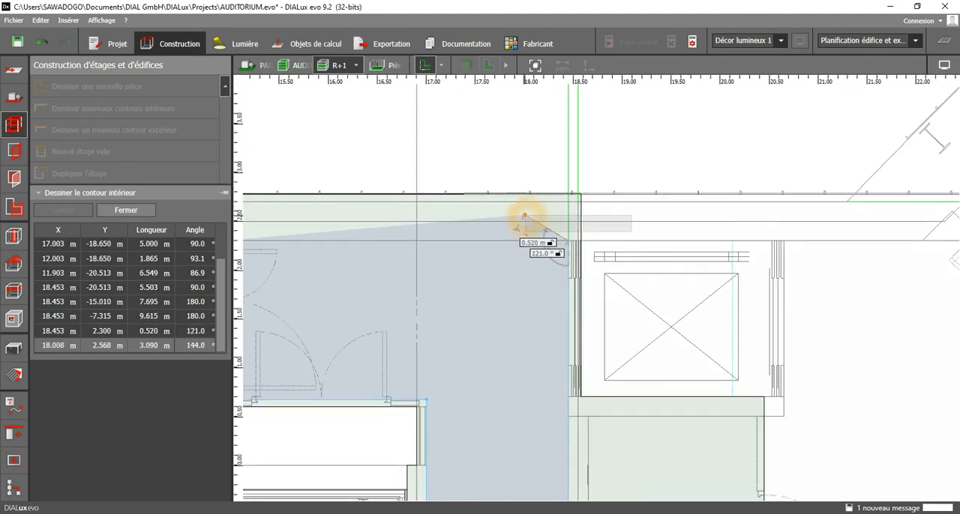
left_click(524, 215)
scroll(525, 218, "down", 2)
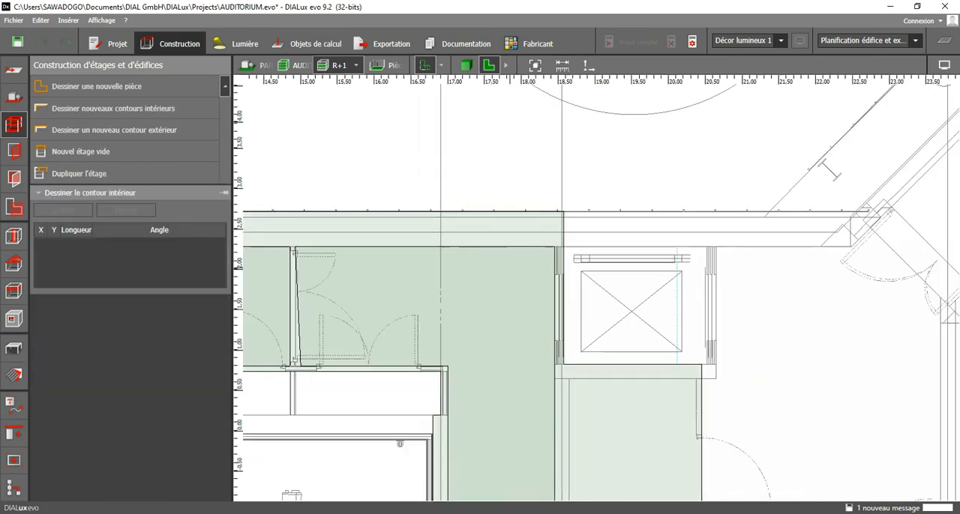
middle_click_drag(450, 338, 490, 233)
key("Escape")
Straighten the new contour's edge at the door partition by moving its lower corner to X 14.929 m, Y 0.674 m.
scroll(346, 240, "up", 2)
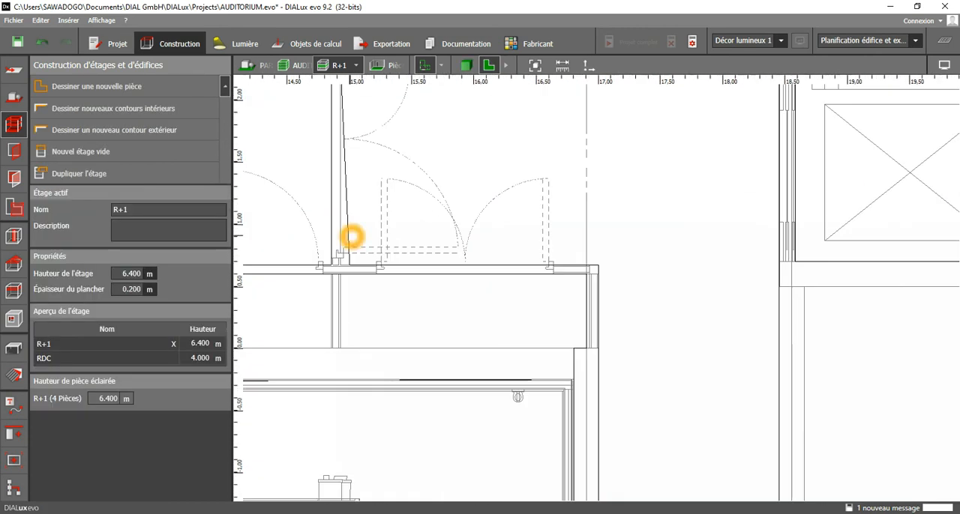
left_click(350, 236)
scroll(346, 270, "up", 2)
left_click_drag(353, 260, 342, 261)
scroll(534, 209, "down", 2)
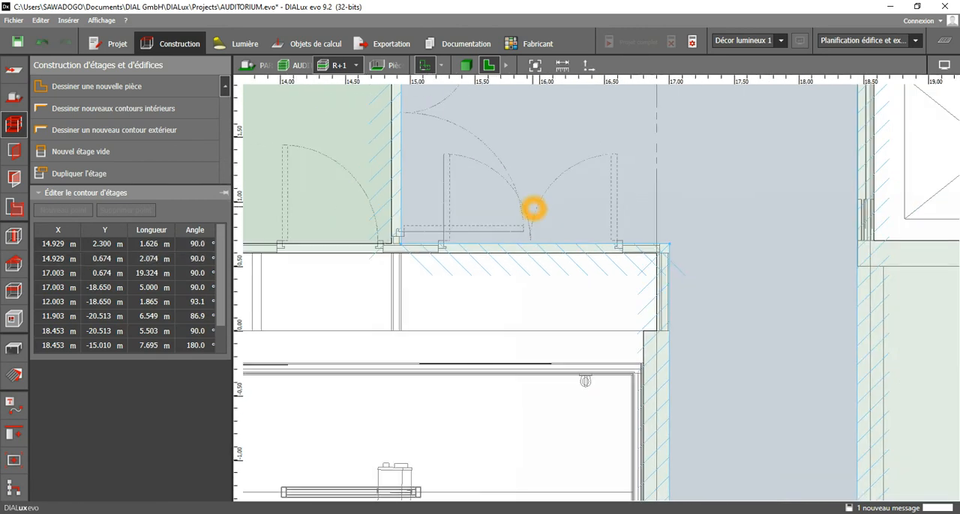
left_click(567, 232)
scroll(568, 232, "down", 2)
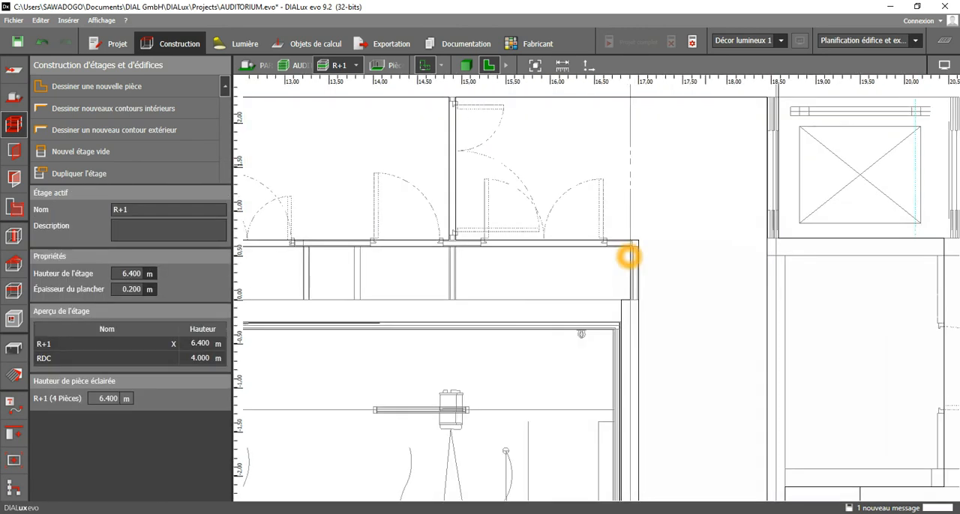
Move Pièce 18's upper corner near the double door to X 11.903 m, Y -18.650 m and finish editing.
middle_click_drag(629, 256, 533, 222)
scroll(649, 217, "down", 2)
middle_click_drag(651, 392, 658, 165)
scroll(654, 264, "down", 2)
mouse_move(646, 420)
middle_mouse_down()
mouse_move(663, 181)
mouse_move(657, 227)
mouse_move(655, 196)
middle_mouse_up()
middle_click_drag(660, 360, 652, 203)
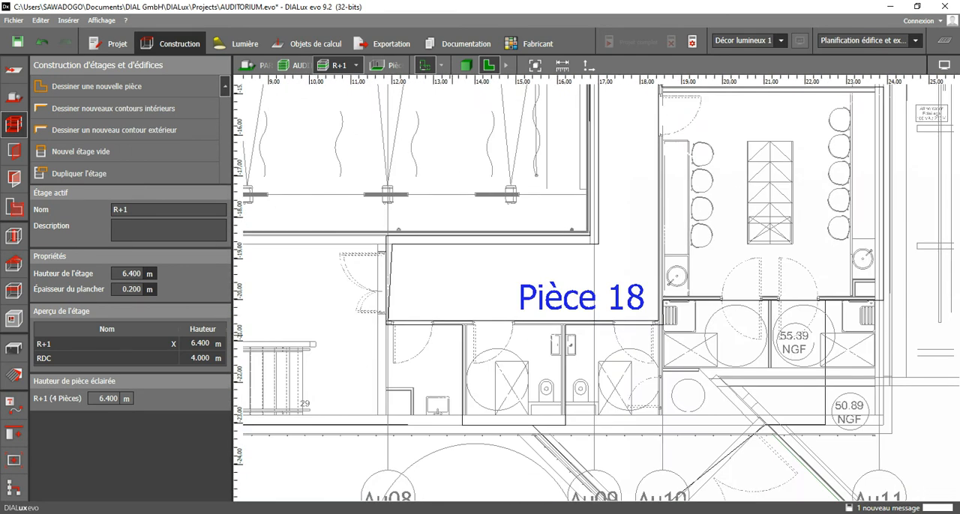
scroll(393, 316, "up", 2)
scroll(392, 173, "up", 3)
left_click(391, 243)
scroll(391, 243, "up", 2)
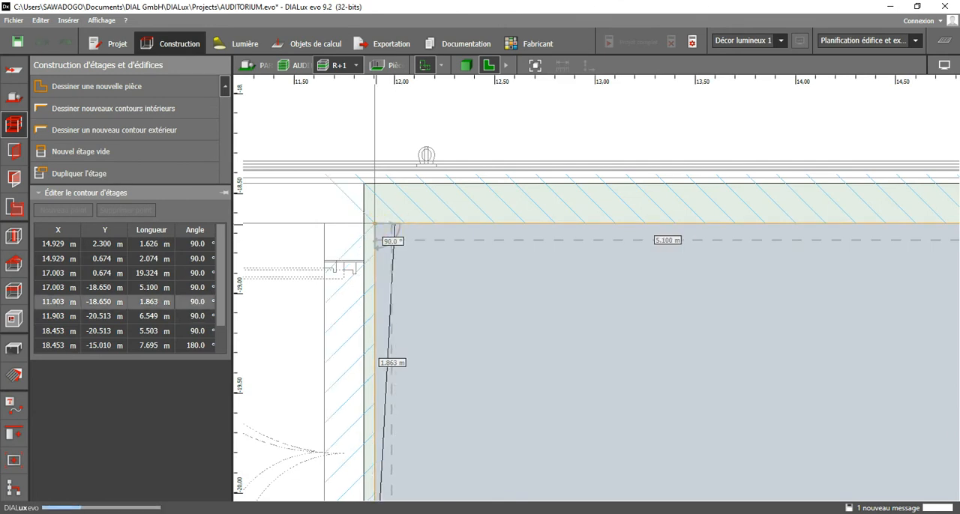
left_click(430, 251)
scroll(418, 251, "down", 3)
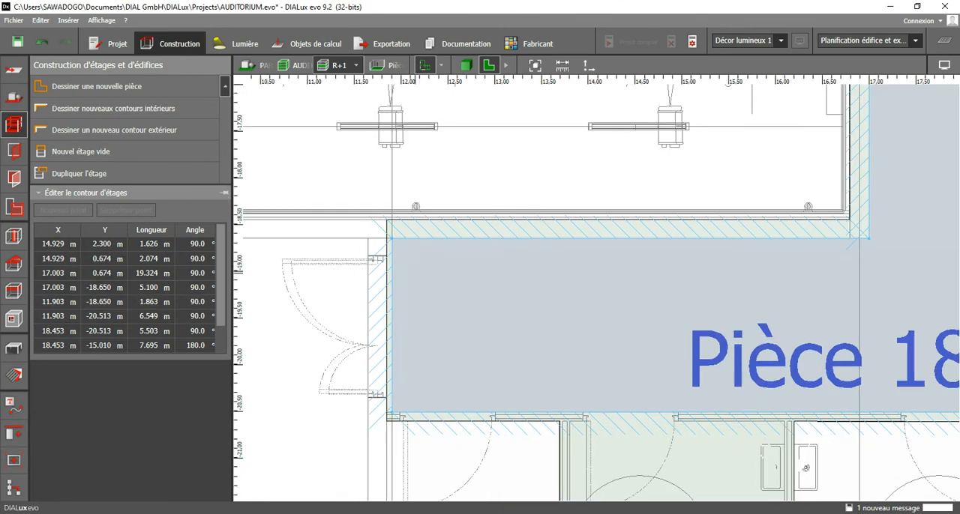
key("Escape")
Move the building contour's two corners at the double-door wall to (11.646, -18.450) m and (11.646, -20.613) m, and finish editing.
left_click(387, 237)
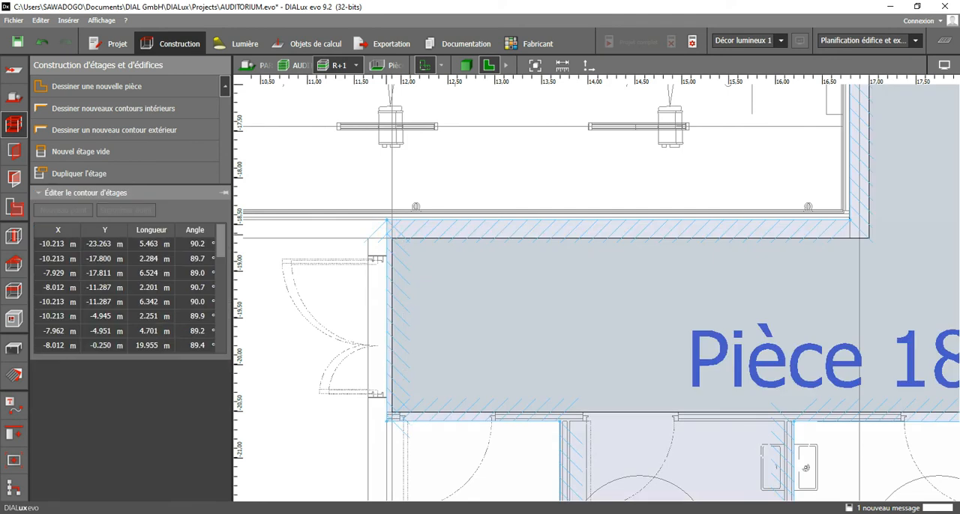
left_click_drag(388, 221, 370, 220)
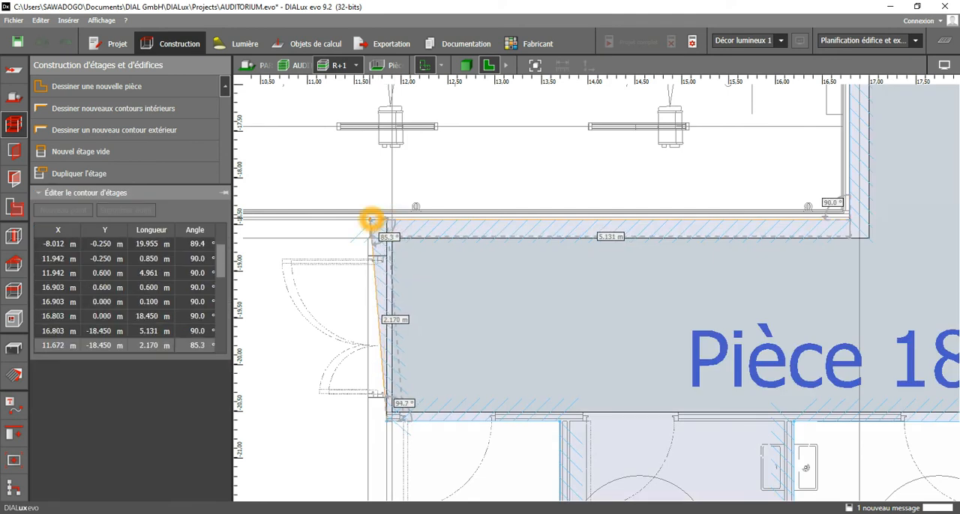
left_click_drag(387, 422, 369, 423)
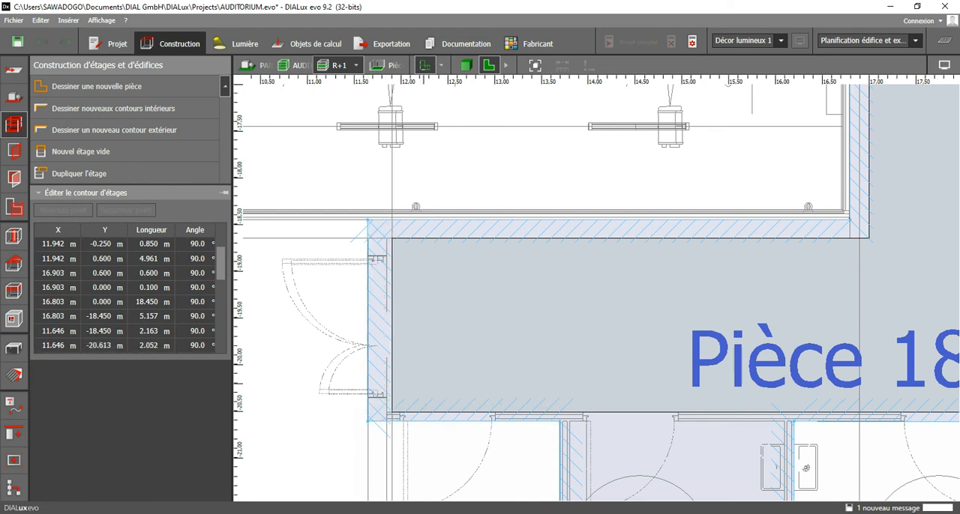
scroll(449, 320, "down", 2)
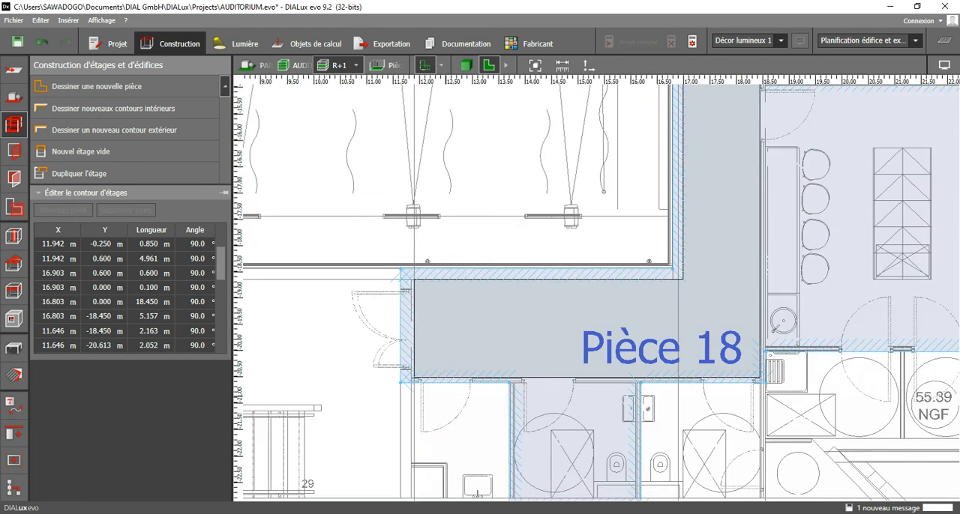
scroll(493, 368, "up", 2)
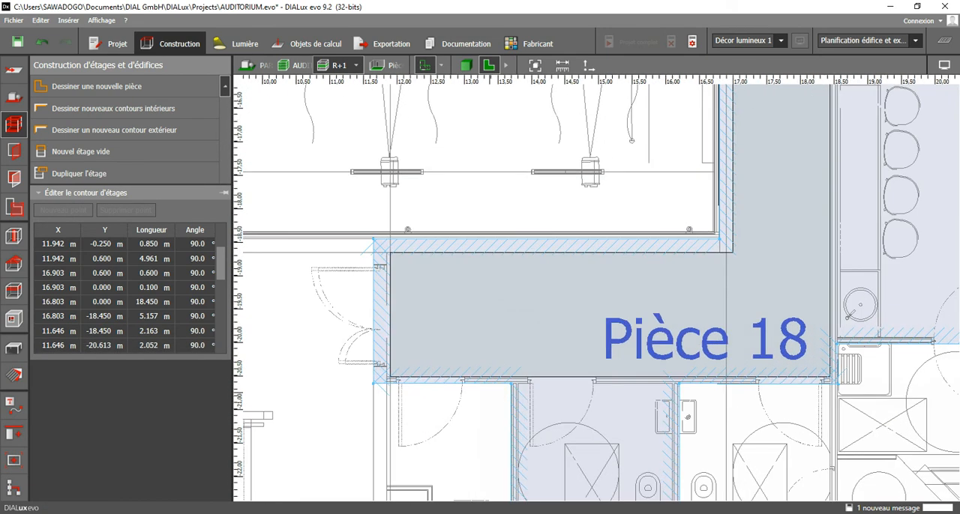
left_click(491, 394)
Inspect the new stage-side corridor room, Pièce 18, in the 3D view and return to the floor plan.
scroll(565, 336, "down", 2)
middle_click_drag(732, 192, 657, 422)
middle_click_drag(659, 271, 621, 499)
middle_click_drag(629, 257, 623, 440)
scroll(622, 439, "down", 2)
middle_click_drag(627, 300, 636, 487)
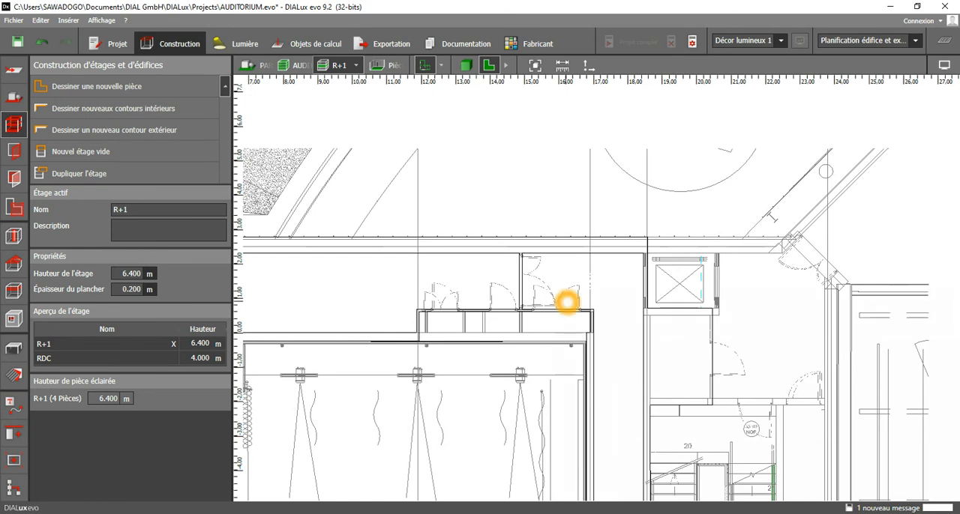
left_click(466, 66)
right_click_drag(540, 438, 311, 444)
scroll(466, 463, "up", 2)
middle_click_drag(465, 464, 350, 372)
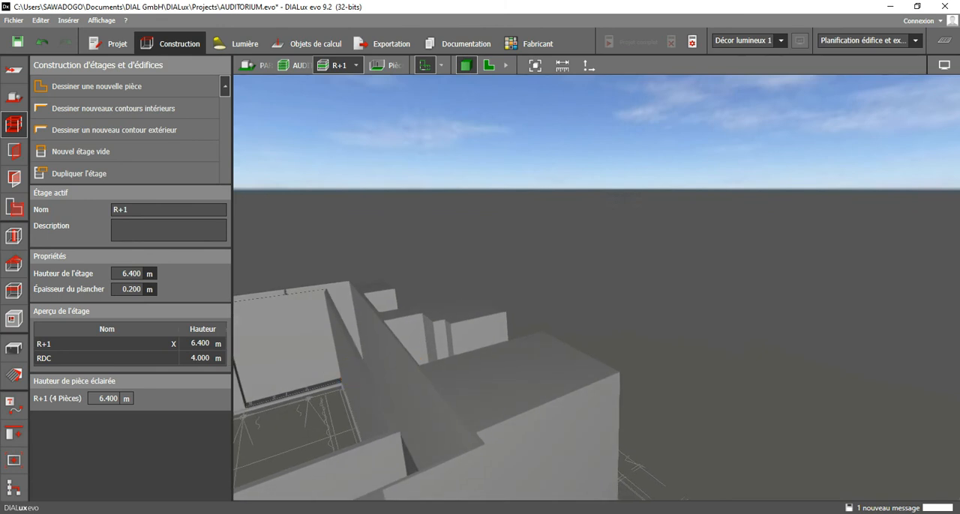
left_click(490, 66)
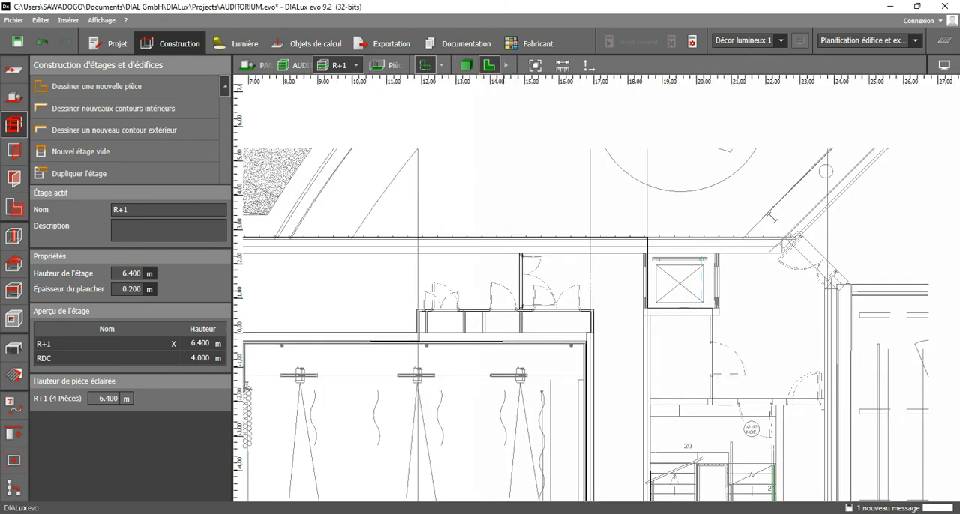
Draw a closed interior contour around the middle toilet room below Pièce 18, starting at X 13.803 m, Y -20.613 m with a 2.300 m upper edge.
middle_click_drag(420, 454, 476, 192)
scroll(475, 191, "down", 2)
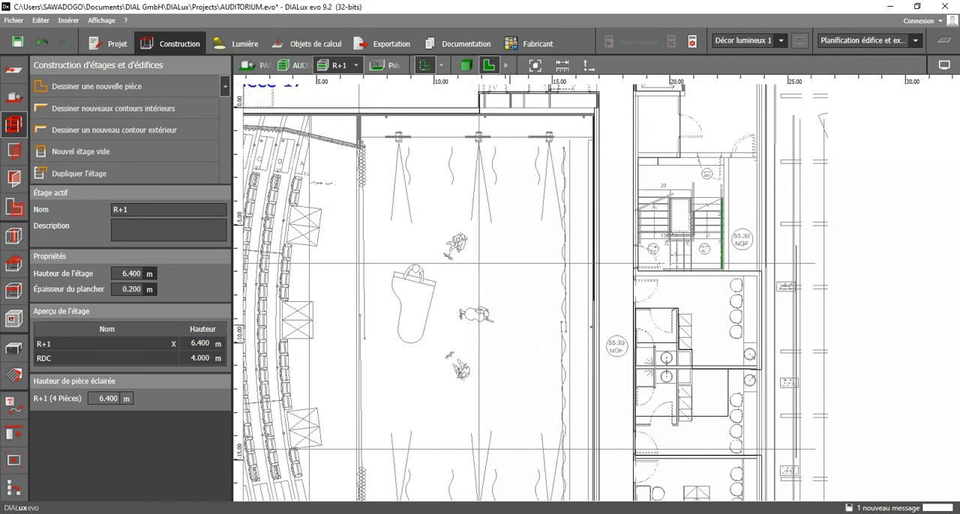
middle_click_drag(479, 443, 496, 139)
scroll(561, 308, "up", 5)
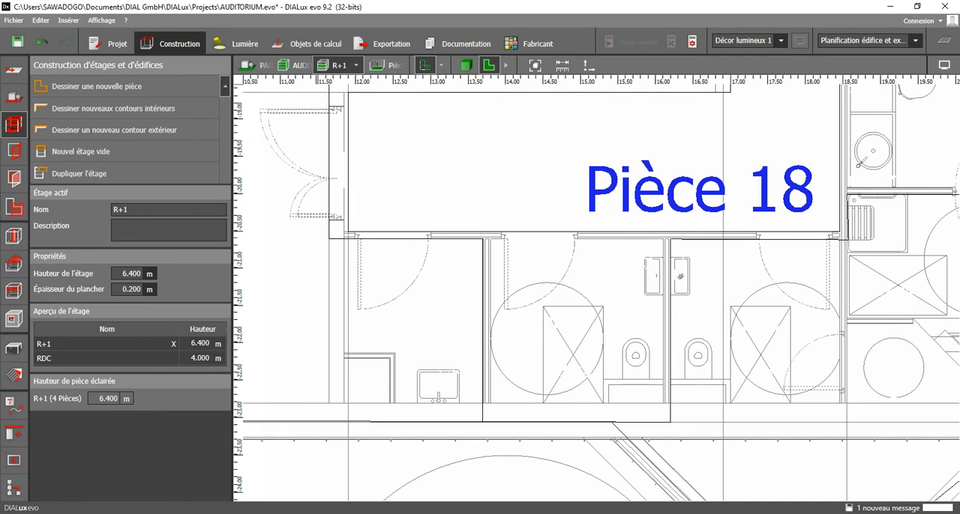
left_click(133, 108)
scroll(507, 235, "up", 4)
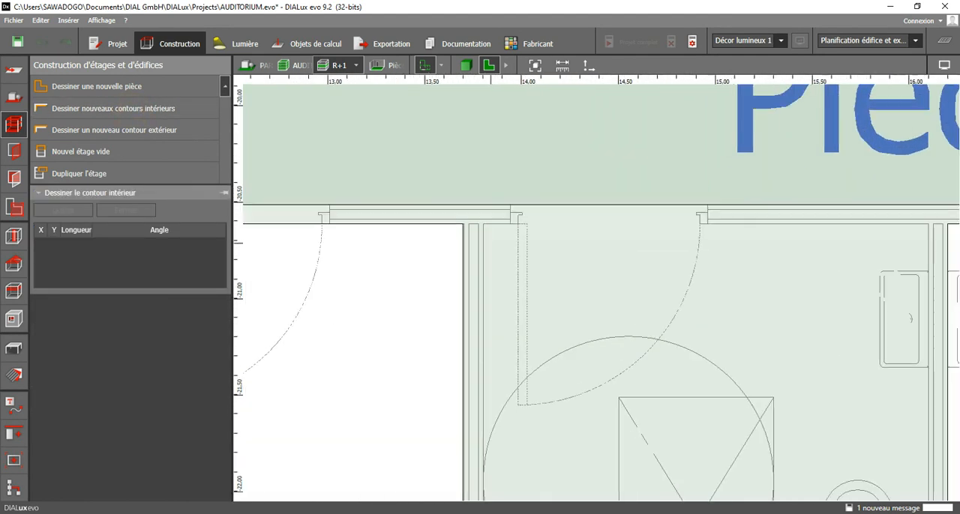
left_click(484, 226)
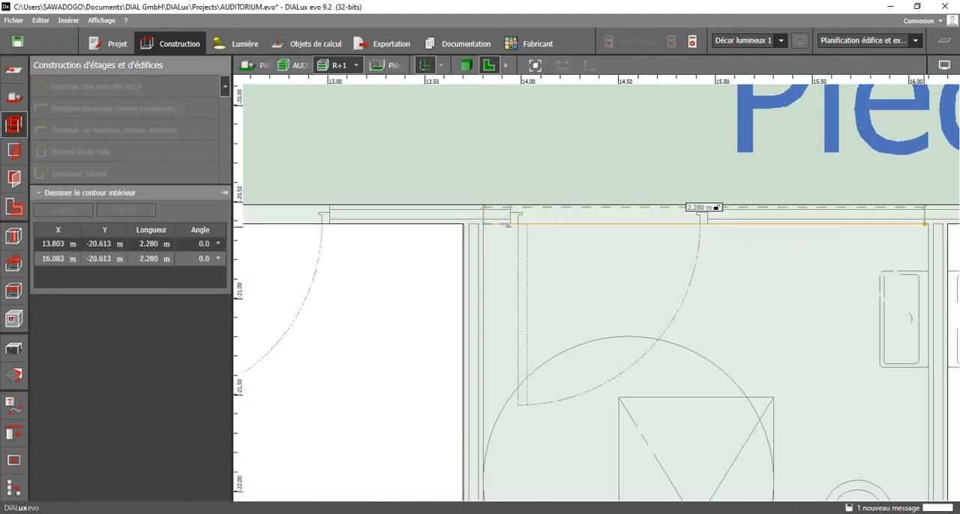
left_click(928, 224)
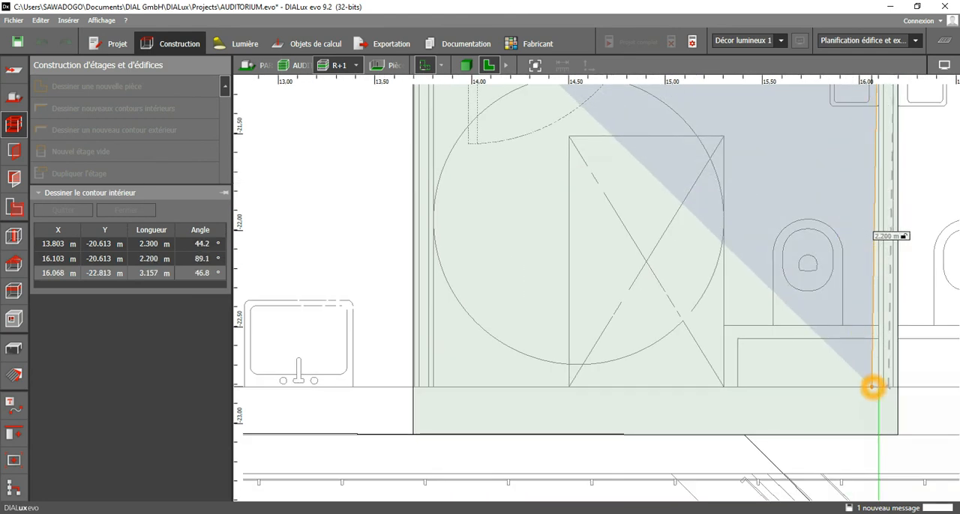
left_click(866, 387)
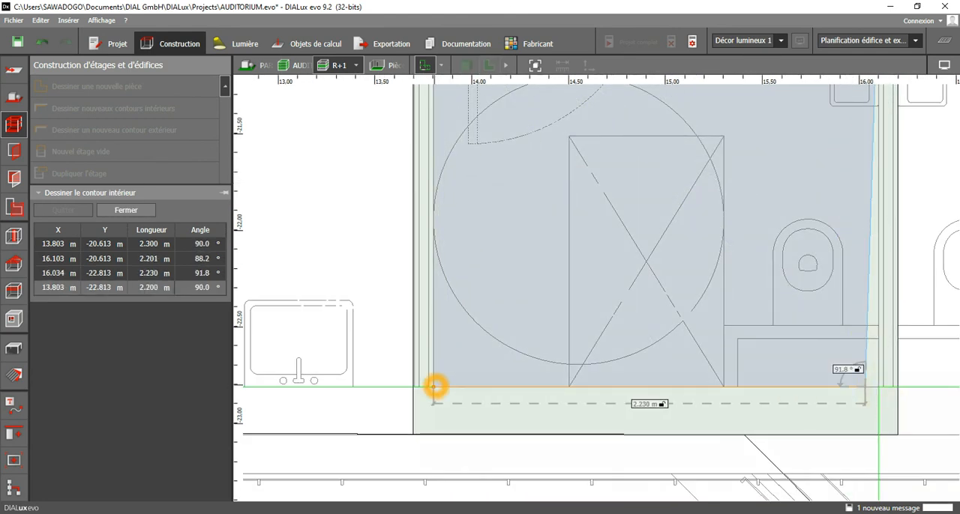
left_click(443, 373)
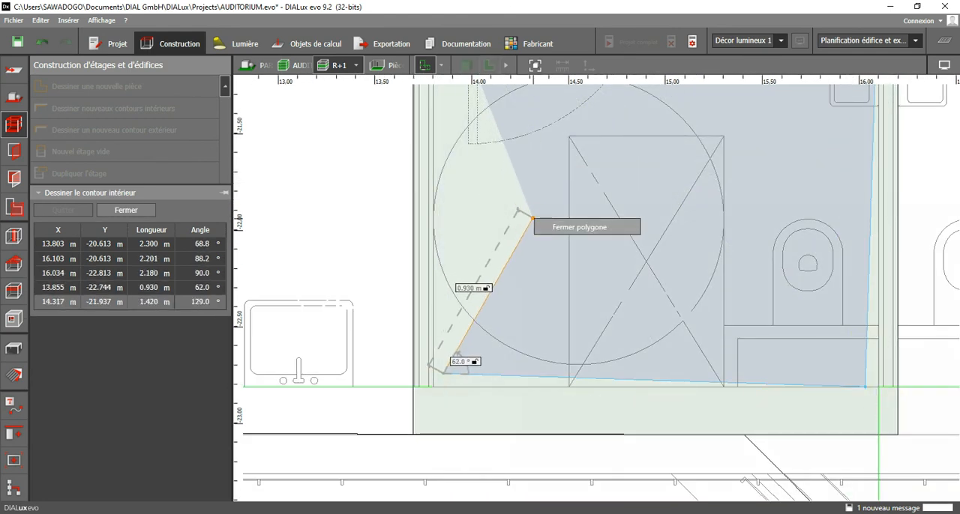
left_click(551, 229)
scroll(503, 287, "down", 5)
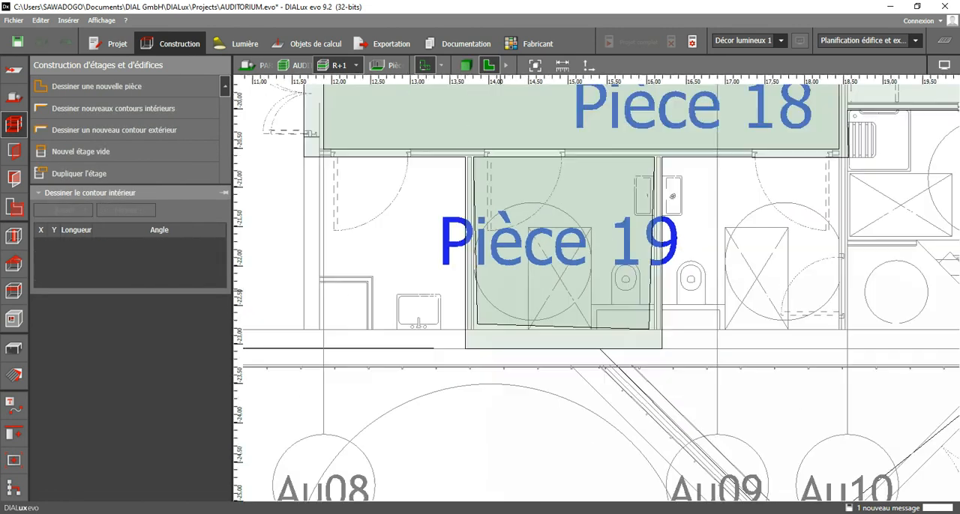
Move Pièce 19's lower corners to X 13.803 m and X 16.103 m, both at Y -22.813 m, to align them with the walls.
scroll(578, 314, "up", 3)
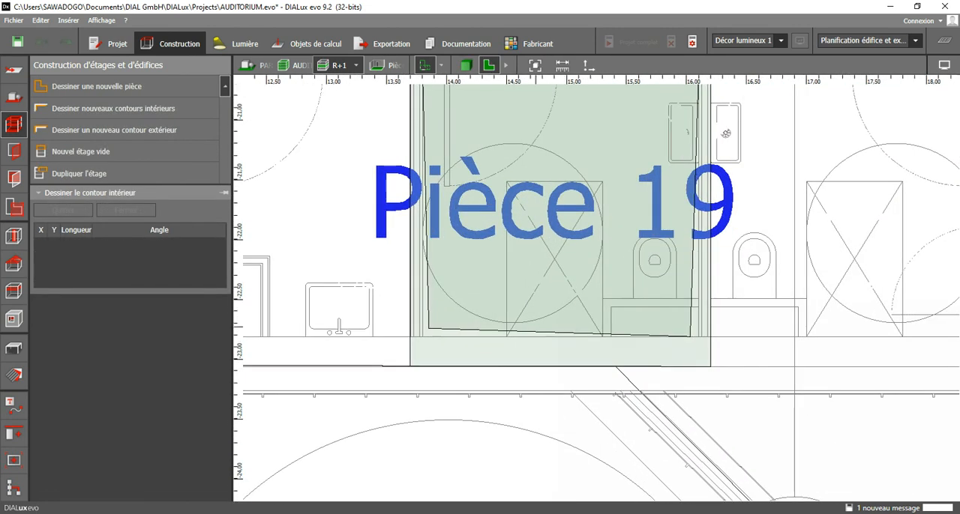
scroll(455, 310, "up", 2)
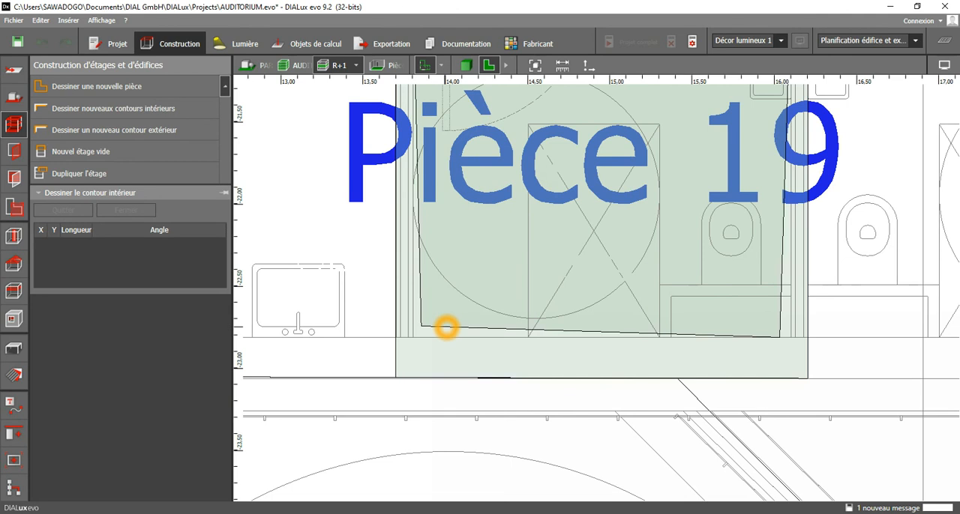
left_click(446, 328)
left_click(442, 325)
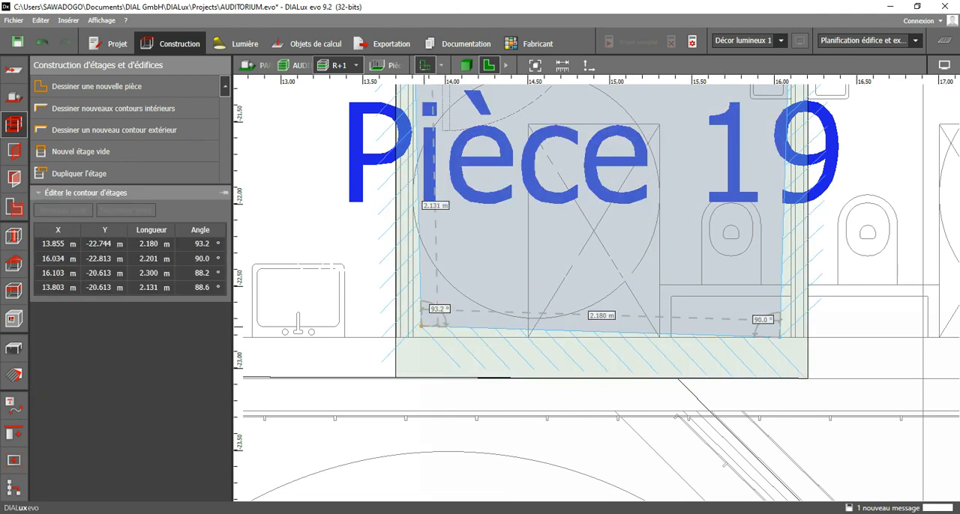
left_click_drag(422, 327, 414, 338)
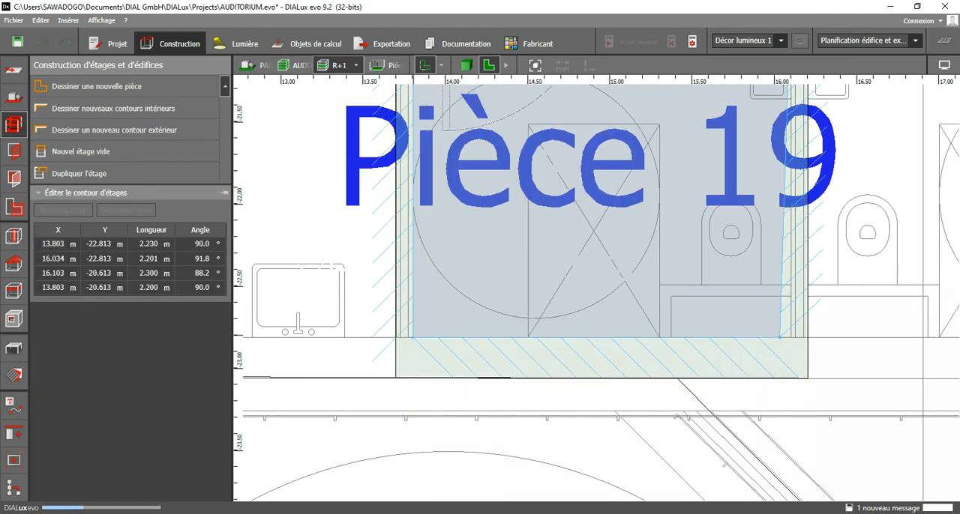
left_click_drag(777, 337, 777, 337)
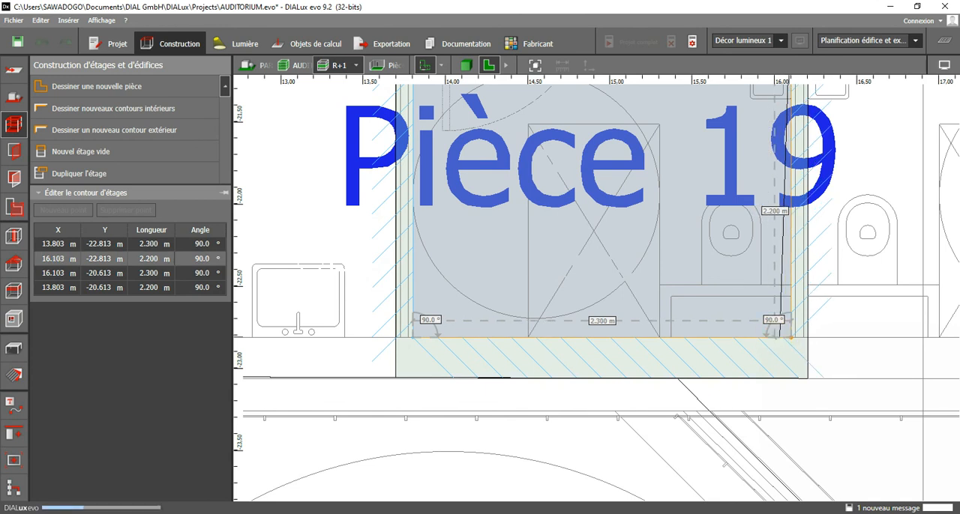
scroll(748, 328, "down", 2)
scroll(537, 114, "up", 3)
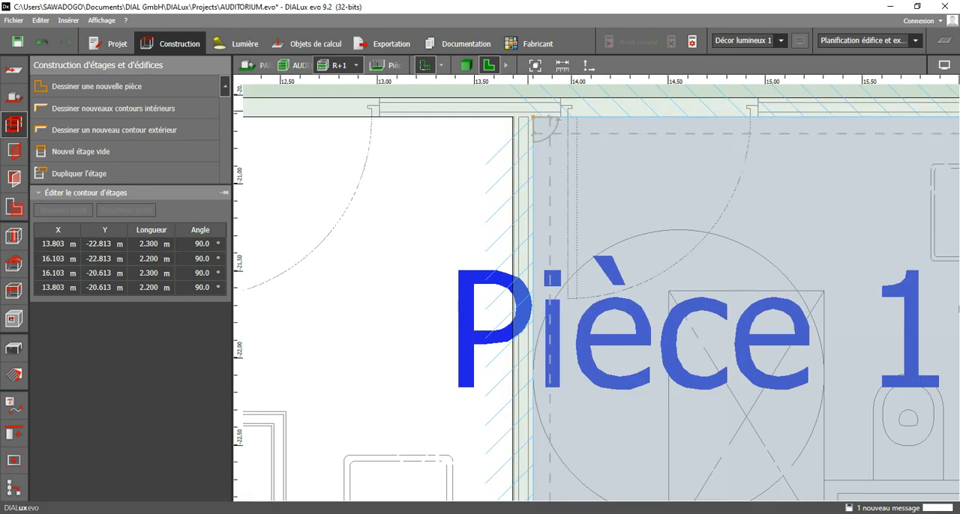
scroll(522, 206, "down", 4)
scroll(754, 228, "down", 2)
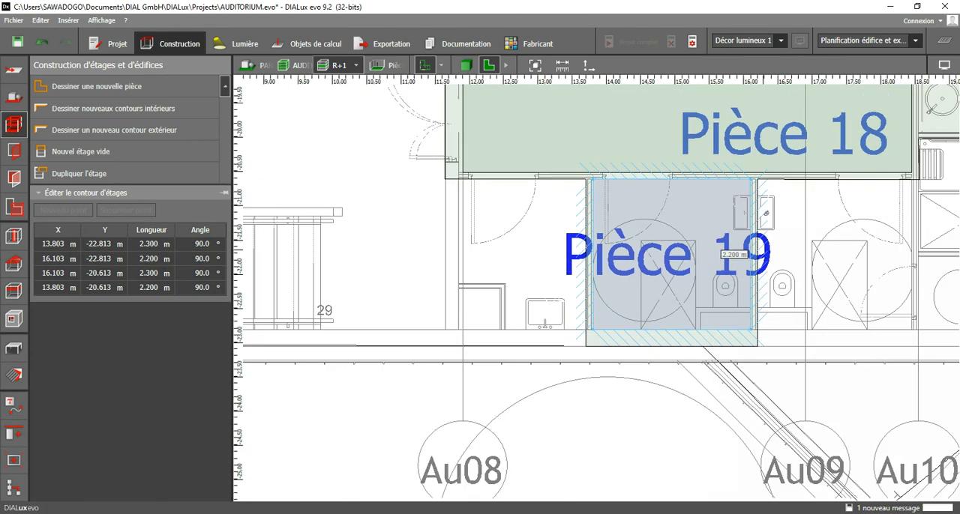
Start an interior contour for the dressing room beside Pièce 18 with its upper edge from X 18.553 m to X 23.705 m at Y -14.970 m.
middle_click_drag(754, 228, 303, 480)
middle_click_drag(497, 188, 480, 288)
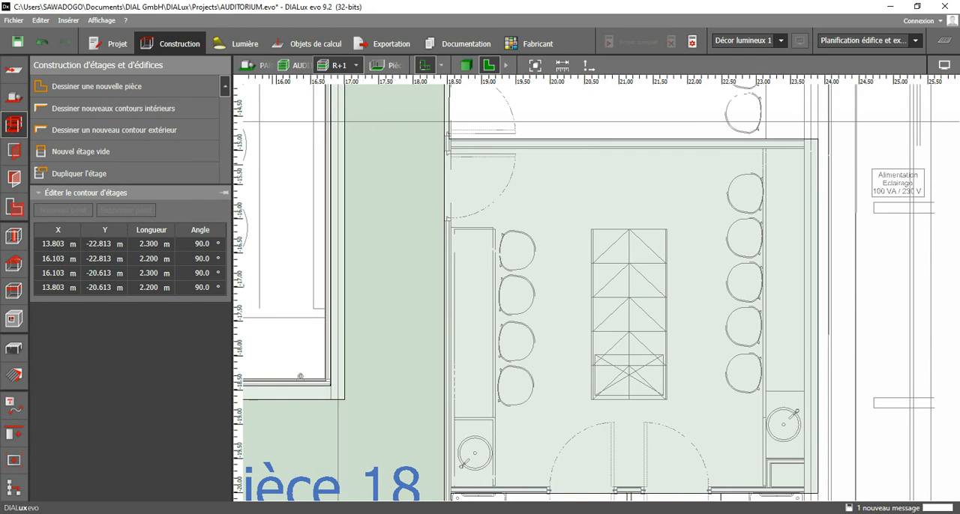
left_click(107, 108)
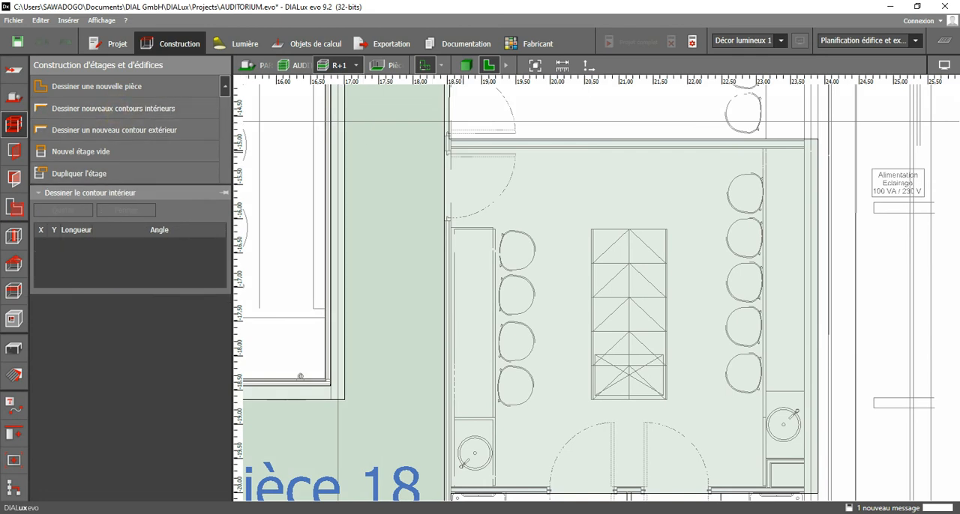
scroll(452, 153, "up", 5)
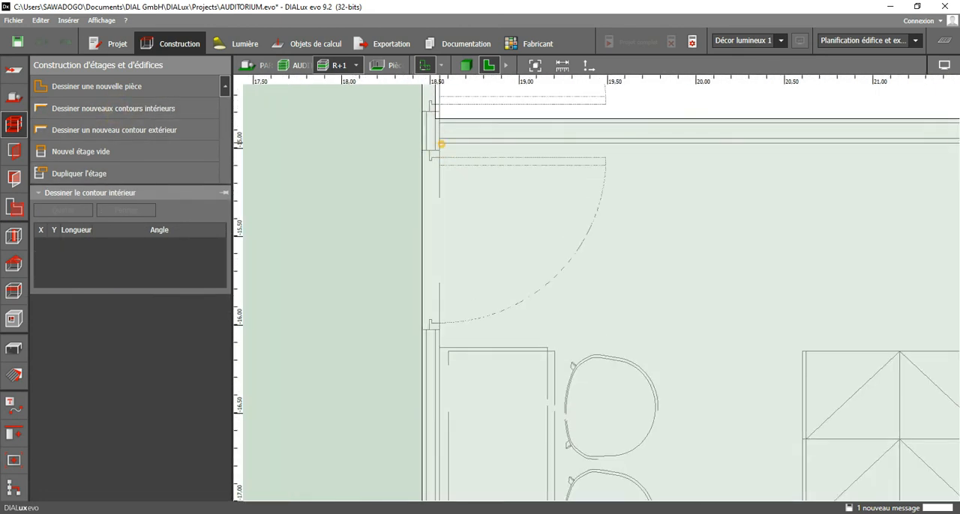
left_click(440, 145)
scroll(596, 188, "down", 2)
middle_click_drag(910, 183, 670, 189)
middle_click_drag(793, 158, 660, 167)
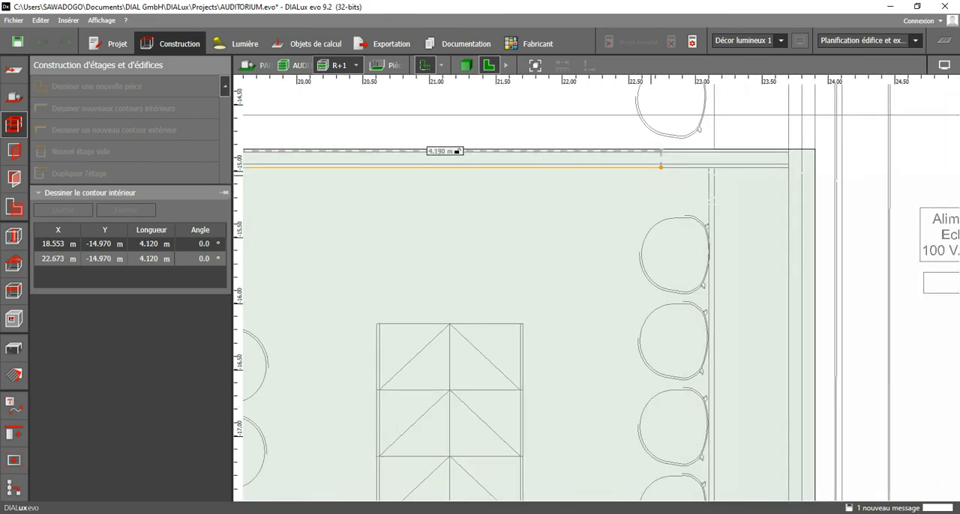
left_click(789, 167)
Continue the dressing room contour through lower corners at about (23.611, -19.923) m and (18.553, -19.915) m, and close the polygon.
scroll(764, 232, "down", 3)
middle_click_drag(761, 381, 760, 201)
scroll(764, 370, "up", 5)
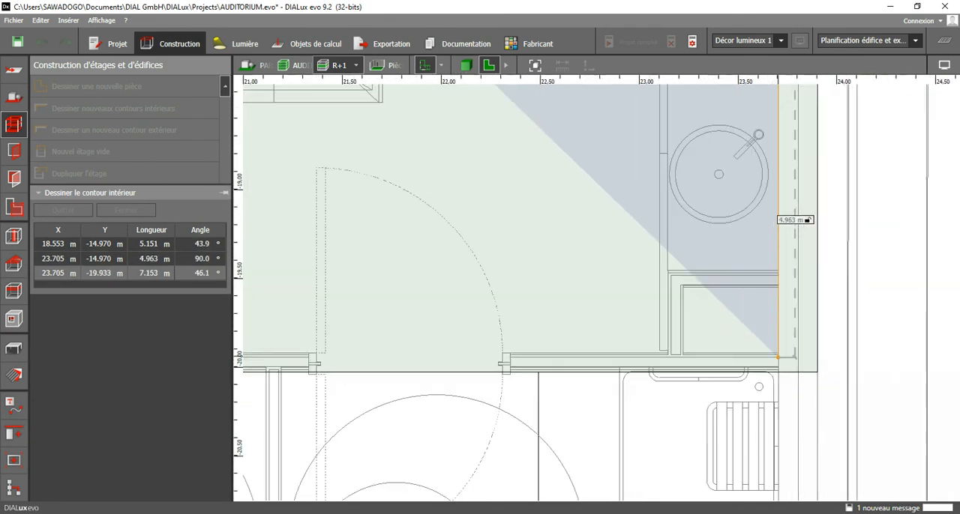
left_click(760, 353)
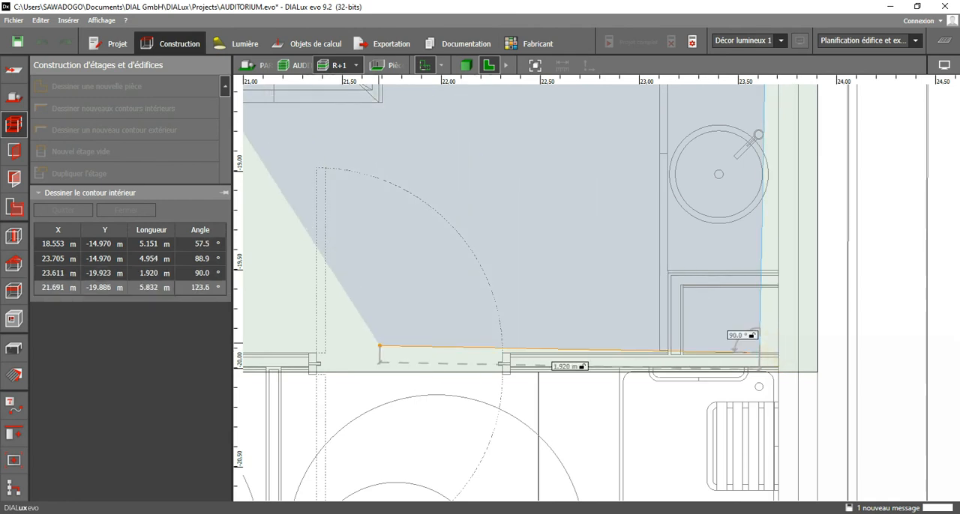
middle_click_drag(408, 347, 583, 377)
middle_click_drag(277, 336, 756, 341)
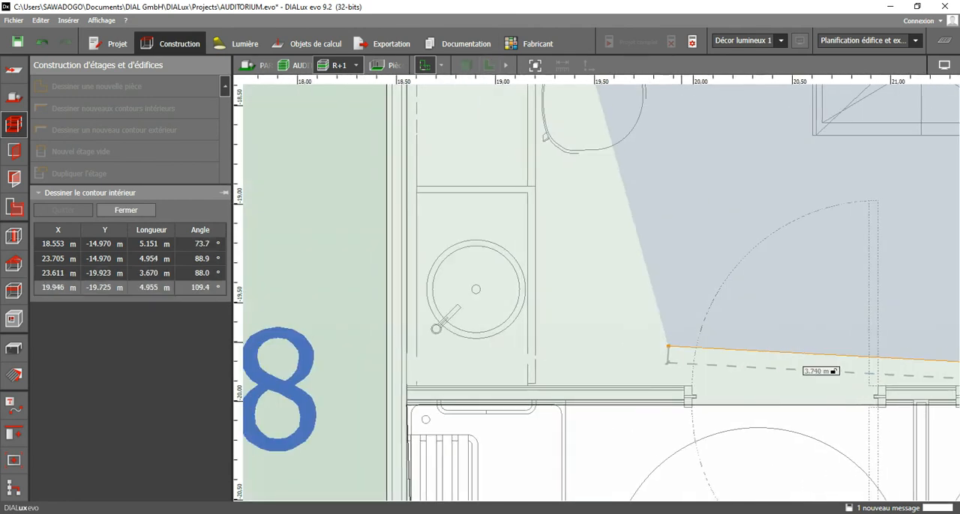
scroll(436, 380, "up", 3)
left_click(388, 386)
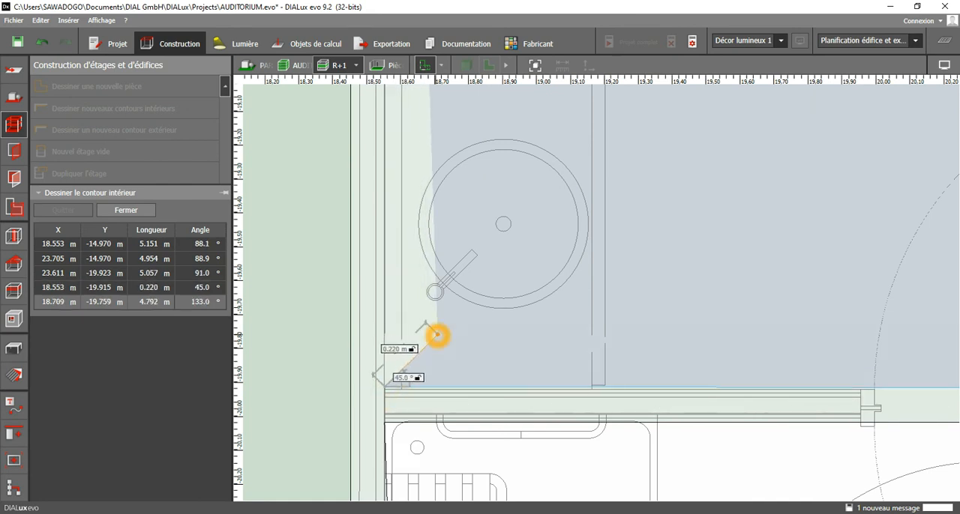
left_click(461, 345)
scroll(462, 345, "down", 5)
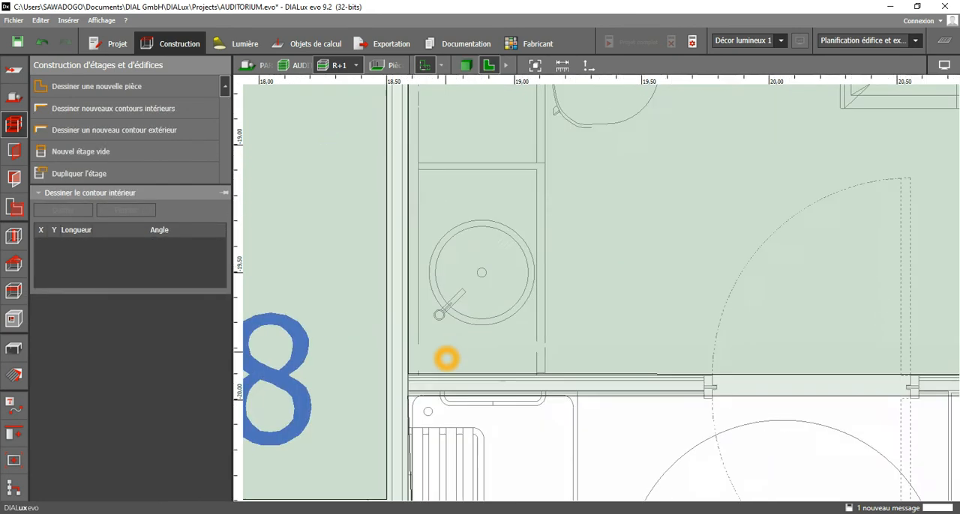
End contour drawing and move Pièce 20's lower-right corner to X 23.705 m, Y -19.923 m on the wall line.
scroll(531, 225, "down", 1)
middle_click_drag(534, 129, 523, 330)
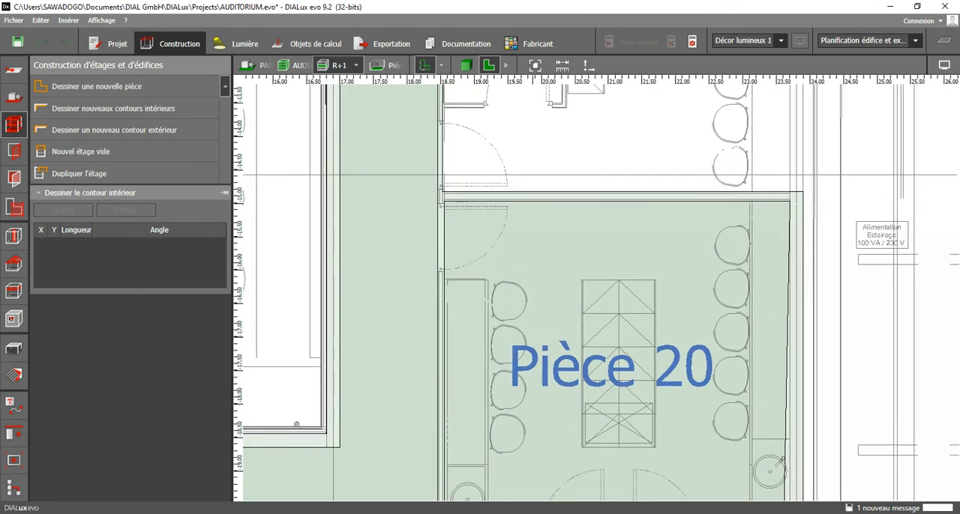
scroll(523, 328, "down", 1)
key("Escape")
middle_click_drag(721, 464, 706, 358)
scroll(708, 374, "up", 3)
scroll(703, 384, "up", 1)
left_click(704, 386)
scroll(704, 386, "up", 1)
mouse_move(705, 380)
left_mouse_down()
mouse_move(728, 380)
mouse_move(706, 380)
left_mouse_up()
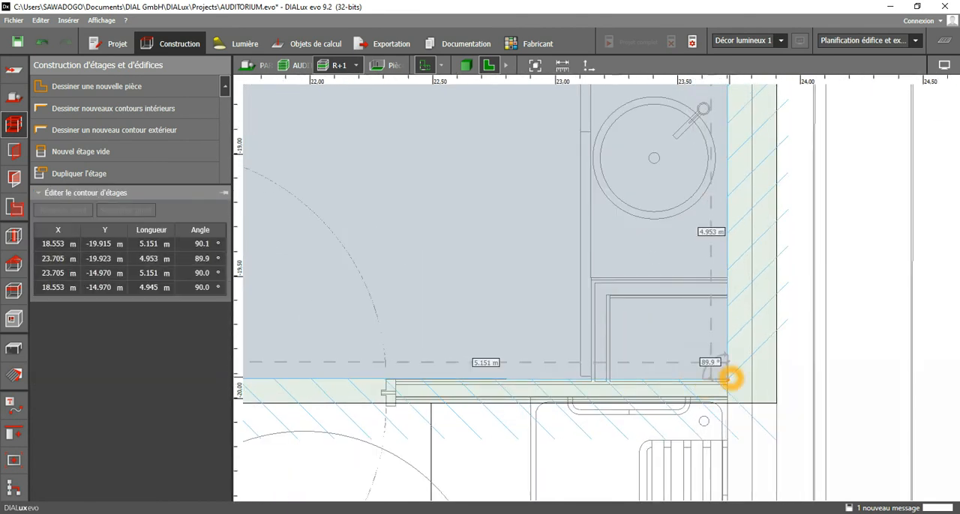
scroll(743, 365, "down", 2)
middle_click_drag(678, 185, 719, 403)
scroll(718, 403, "down", 1)
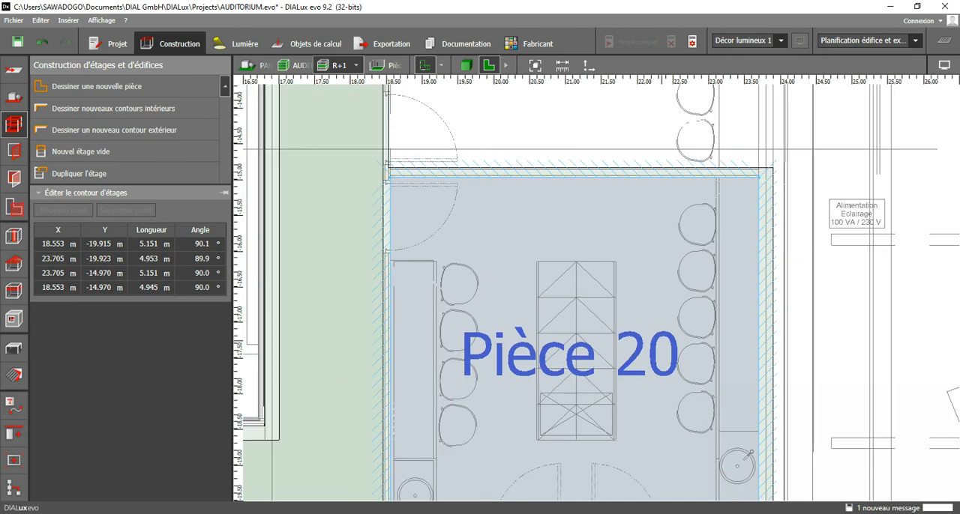
Finish editing Pièce 20 and start an interior contour in the room below the staircase, from (18.553, -7.175) m to (23.705, -7.175) m.
middle_click_drag(718, 315, 738, 484)
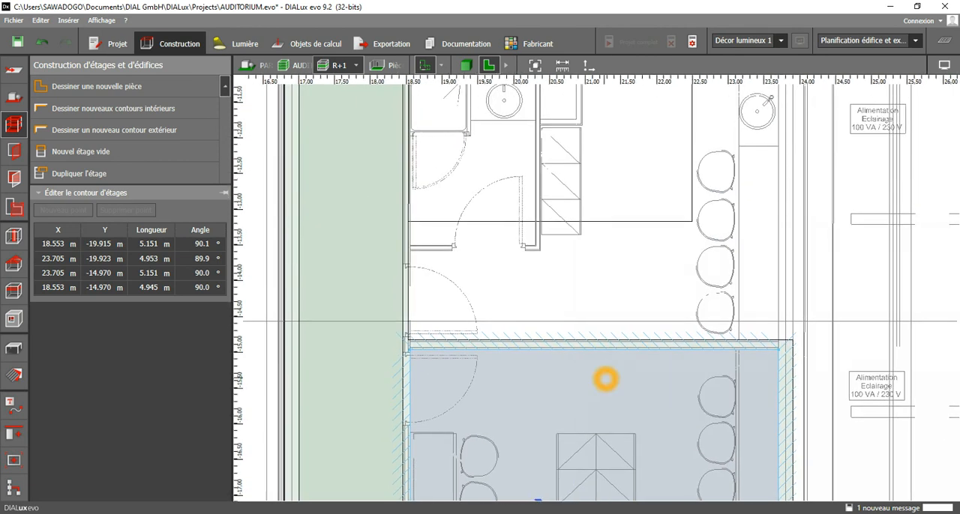
scroll(579, 355, "down", 1)
middle_click_drag(567, 234, 581, 448)
middle_click_drag(603, 232, 568, 315)
scroll(569, 316, "up", 2)
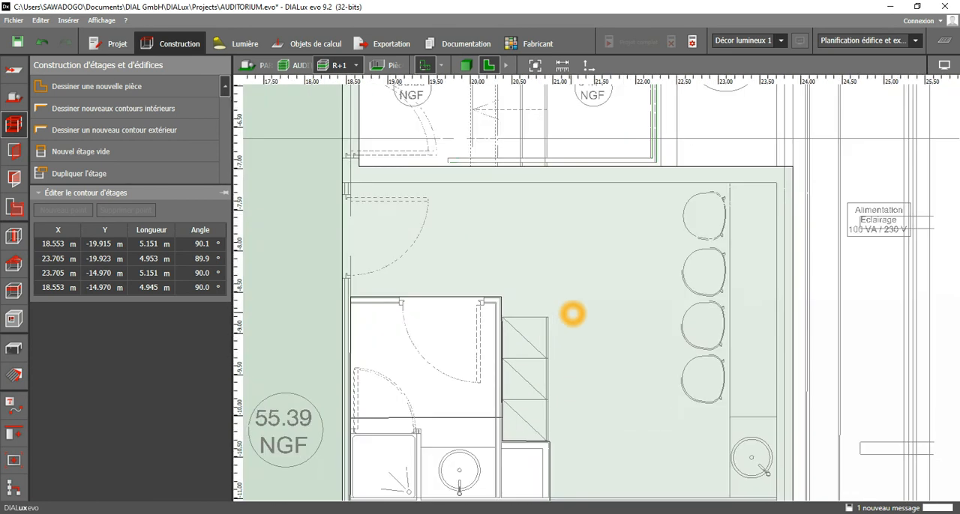
scroll(569, 315, "down", 1)
left_click(570, 330)
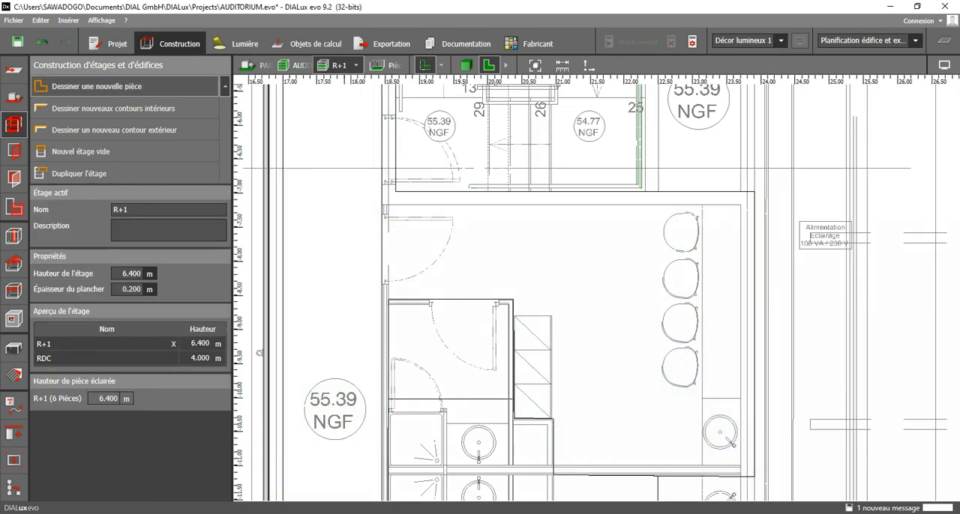
left_click(119, 129)
key("Return")
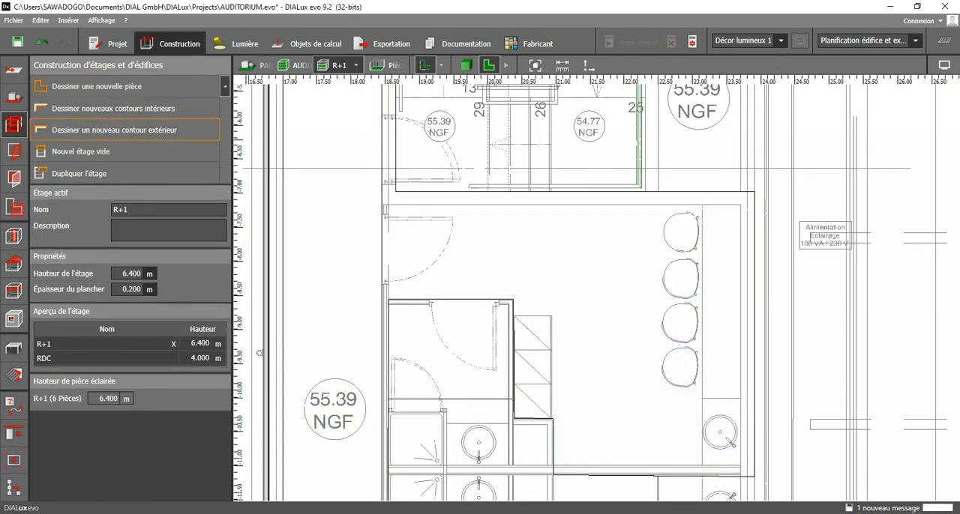
left_click(112, 108)
scroll(401, 168, "up", 3)
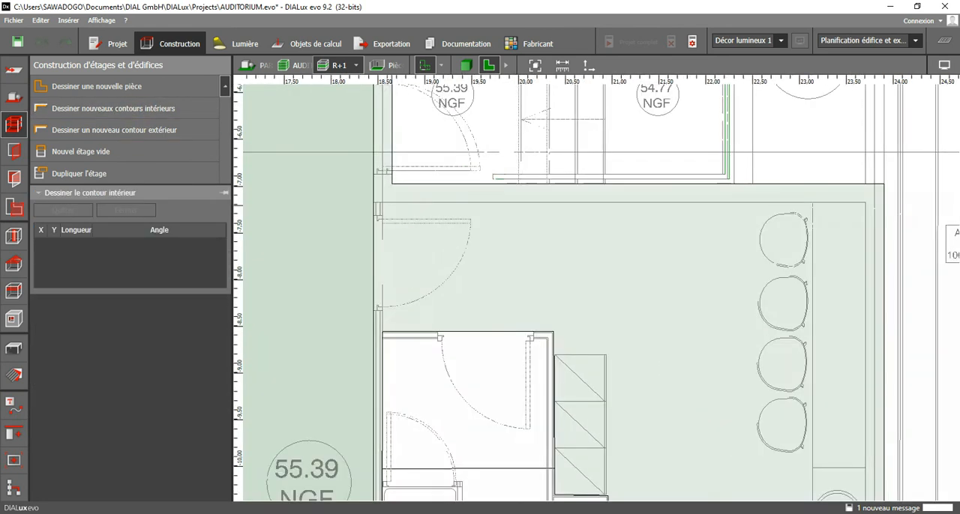
left_click(381, 201)
scroll(587, 218, "down", 2)
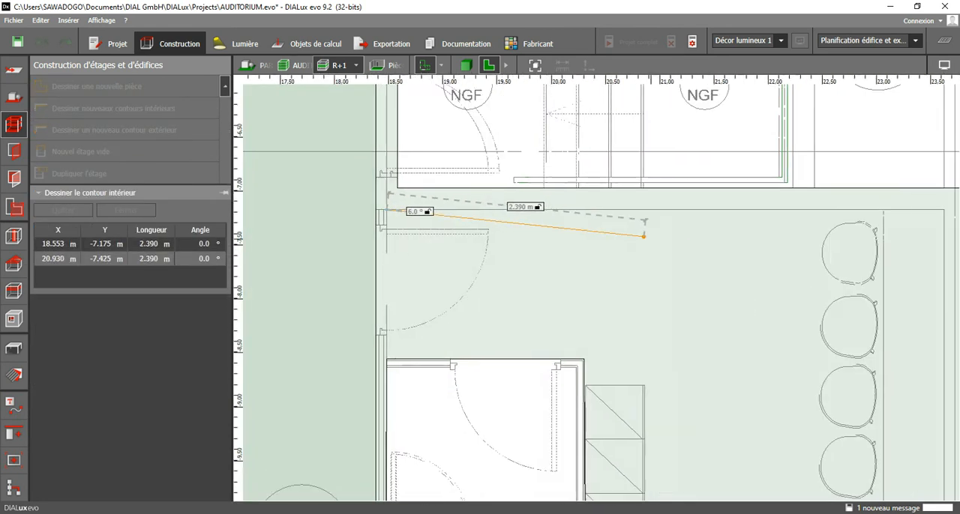
left_click(787, 210)
Continue the room contour below the staircase through corners at (23.705, -11.000) m, (20.995, -11.000) m and (20.995, -10.300) m.
middle_click_drag(776, 461, 790, 216)
scroll(801, 375, "up", 2)
left_click(801, 372)
scroll(371, 376, "up", 2)
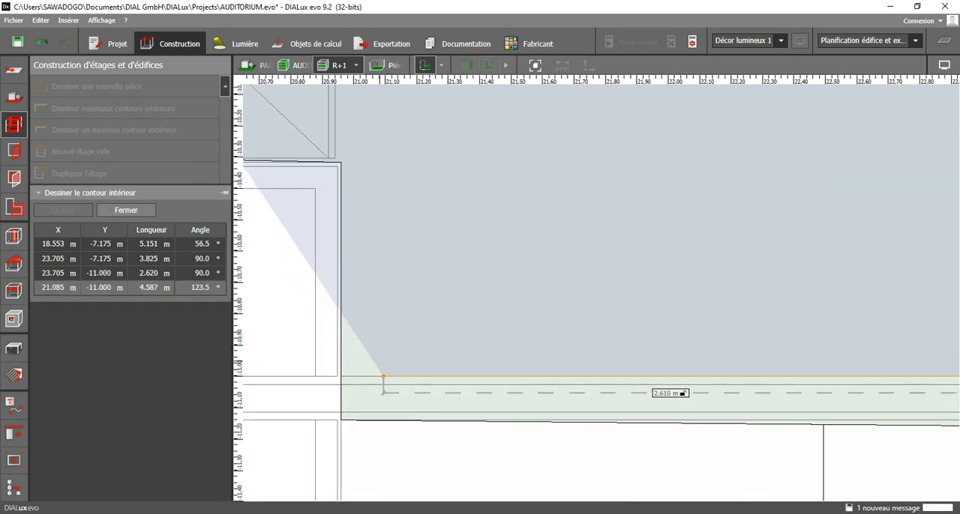
scroll(371, 376, "down", 2)
scroll(369, 373, "up", 2)
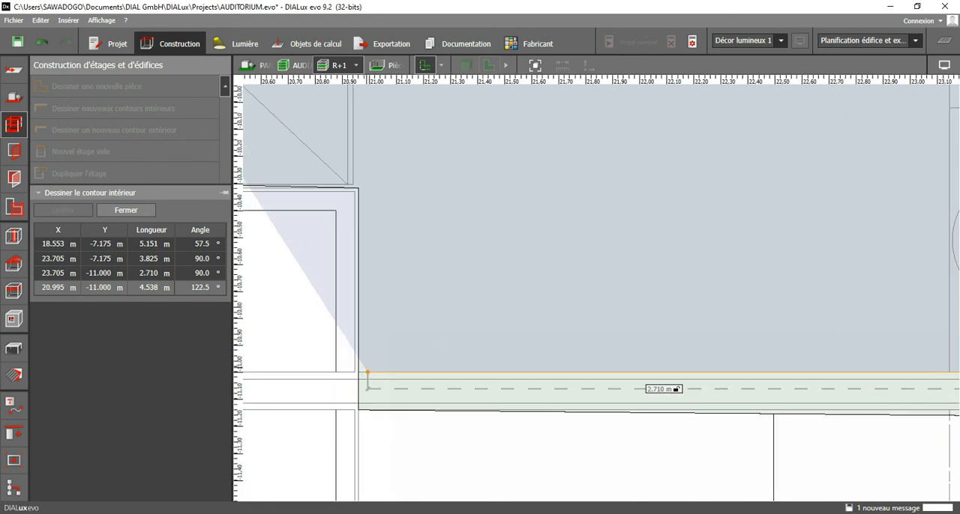
left_click(367, 372)
left_click(368, 181)
Continue the room contour around the washroom through about (20.460, -10.225) m, (20.460, -8.515) m and (18.620, -8.515) m.
middle_click_drag(375, 188, 697, 286)
scroll(551, 250, "down", 1)
middle_click_drag(544, 250, 507, 407)
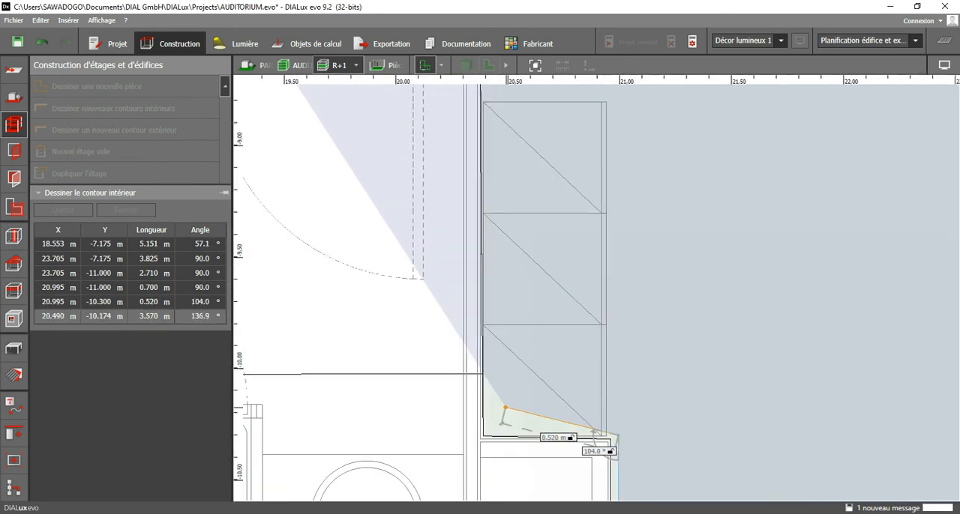
left_click(500, 422)
middle_click_drag(517, 212, 510, 448)
left_click(495, 281)
middle_click_drag(314, 274, 567, 295)
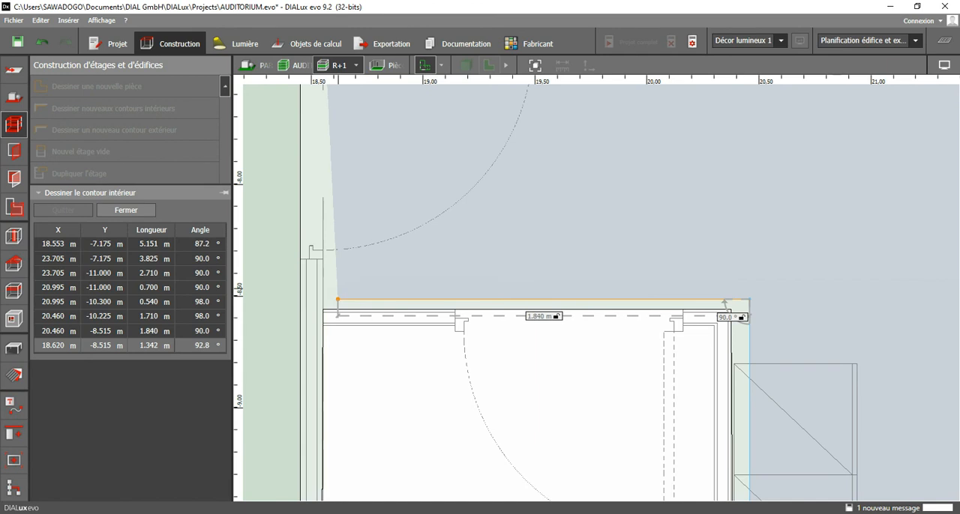
left_click(337, 299)
Keep the contour data, add a point at about (18.661, -8.178) m, close the polygon and end contour drawing.
right_click(380, 276)
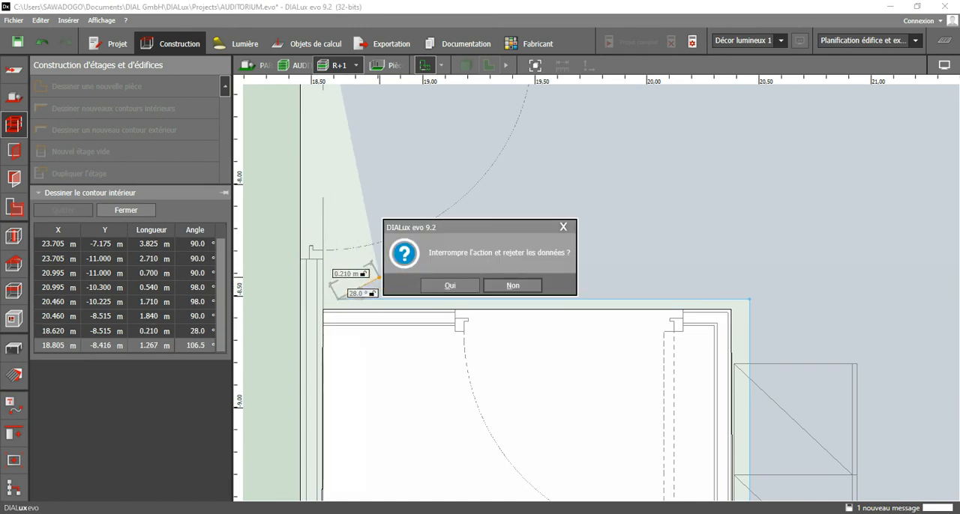
left_click(562, 227)
left_click(350, 219)
left_click(381, 230)
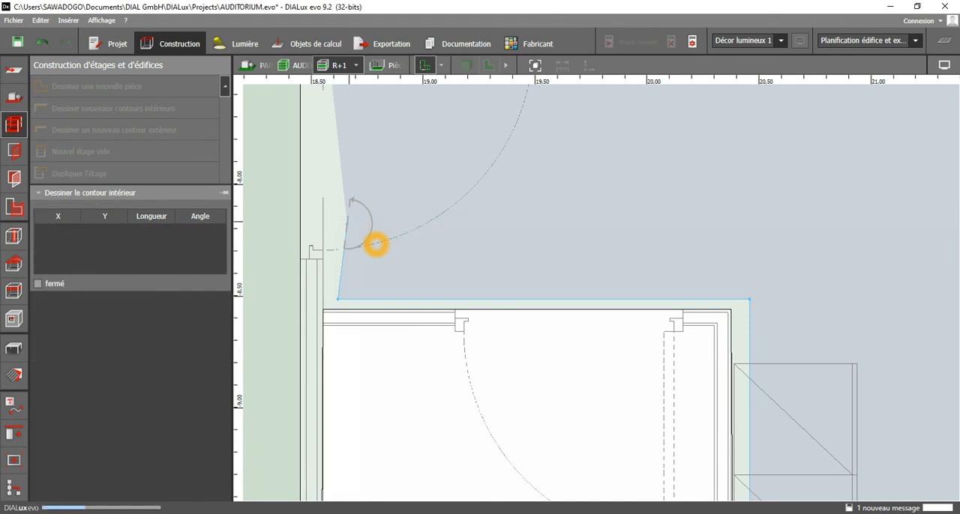
scroll(399, 246, "down", 2)
scroll(490, 272, "down", 2)
middle_click_drag(575, 450, 572, 291)
key("Escape")
Move the outer contour's corners around the washroom recess to (20.877, -11.140) m, (20.877, -10.400) m and (20.316, -10.400) m.
scroll(575, 349, "up", 2)
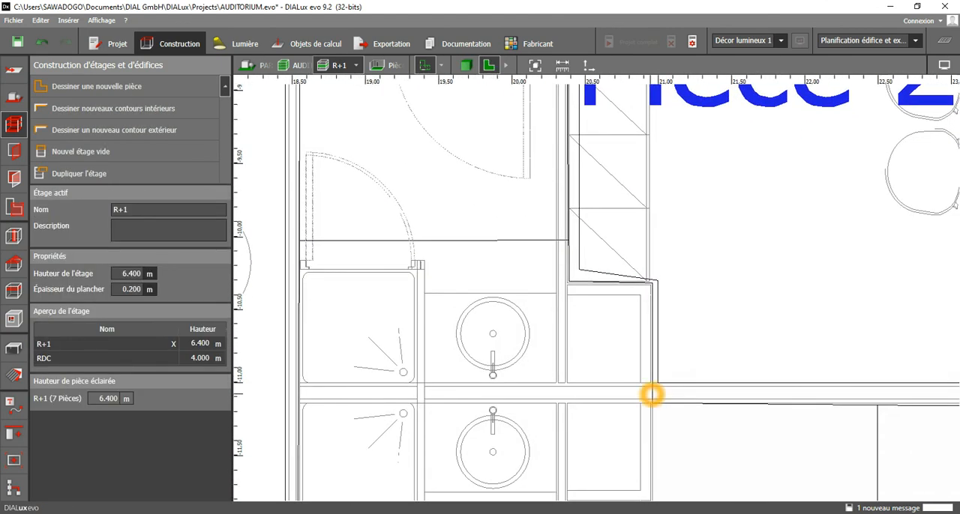
left_click(653, 393)
scroll(654, 396, "up", 2)
left_click_drag(653, 400, 634, 401)
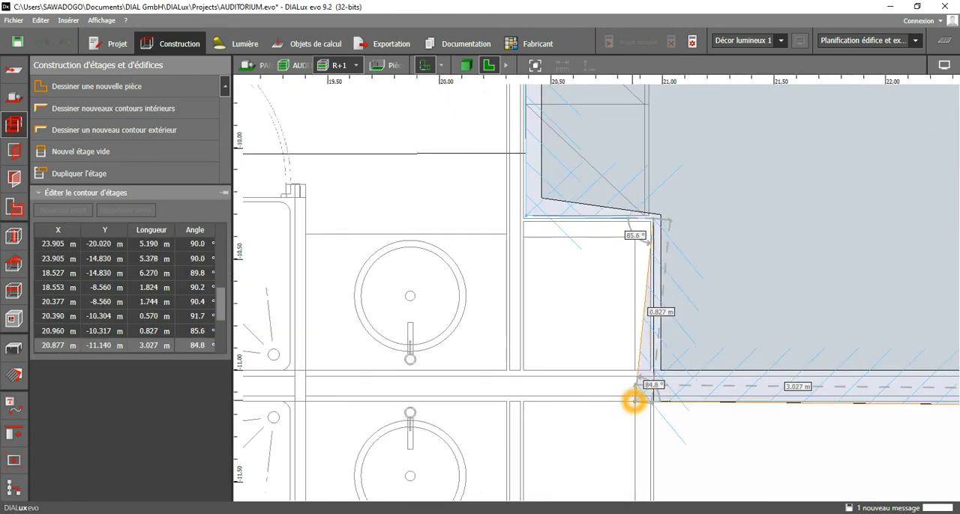
left_click_drag(659, 218, 638, 235)
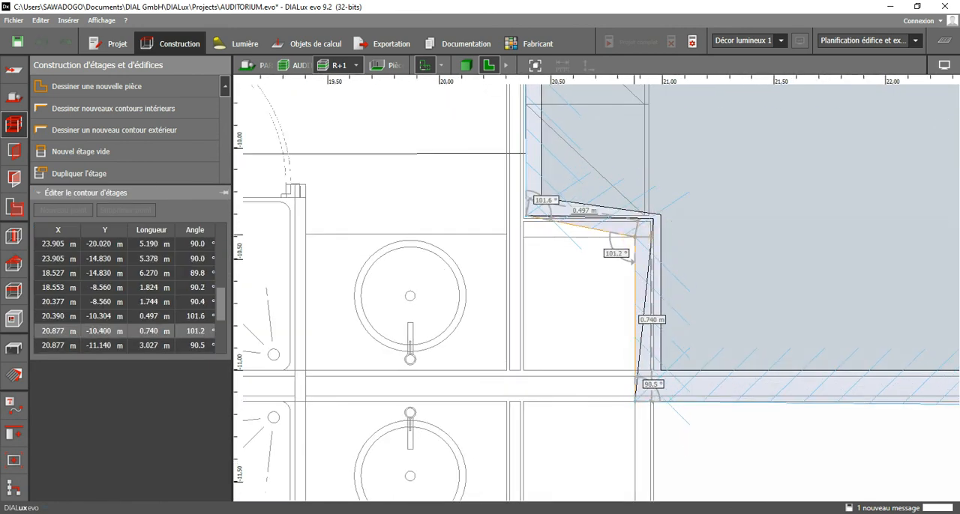
left_click_drag(525, 216, 511, 242)
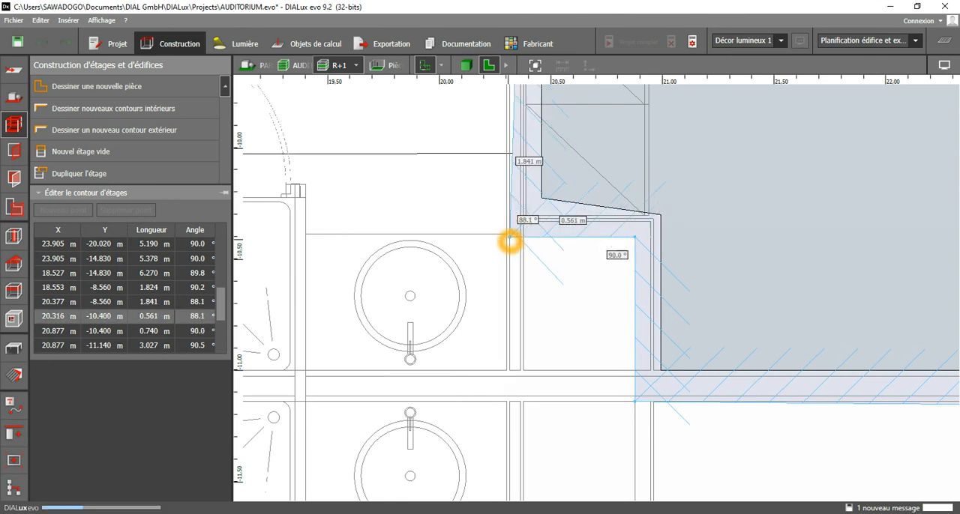
Align the outer contour's upper corners beside the washroom door with the wall at (20.303, -8.634) m and (18.553, -8.634) m.
scroll(516, 237, "up", 4)
middle_click_drag(516, 237, 516, 392)
scroll(516, 393, "down", 3)
scroll(526, 261, "down", 3)
middle_click_drag(527, 133, 569, 336)
scroll(576, 243, "up", 3)
left_click_drag(583, 230, 561, 249)
scroll(565, 265, "down", 4)
middle_click_drag(566, 268, 673, 274)
scroll(410, 271, "up", 3)
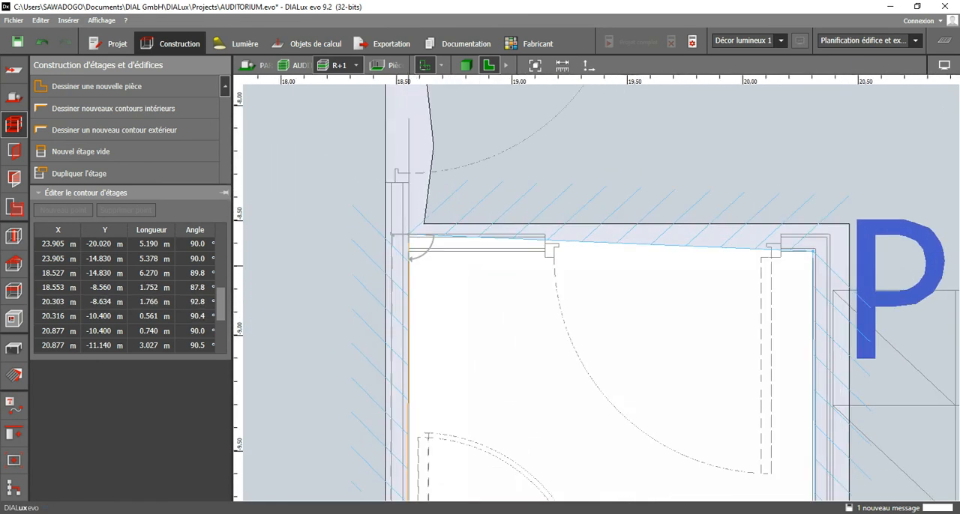
left_click_drag(411, 243, 413, 255)
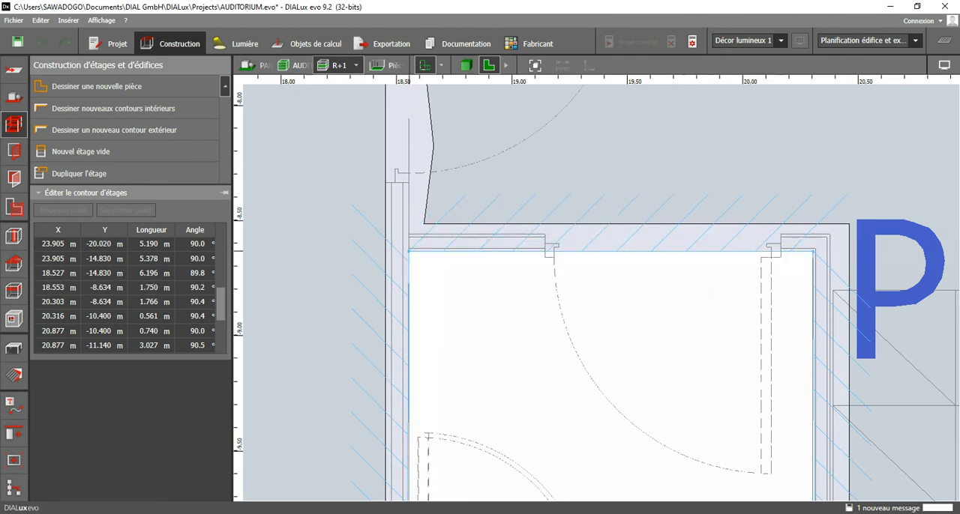
scroll(668, 344, "down", 5)
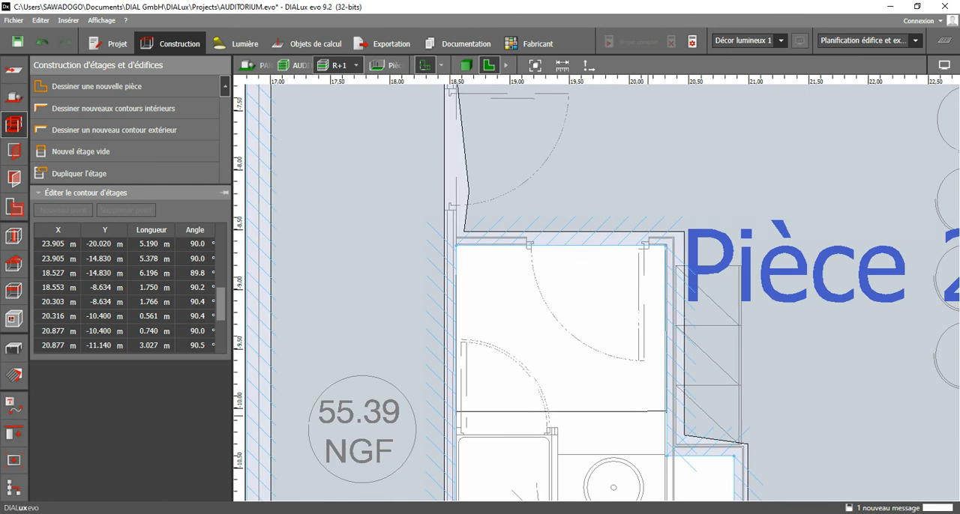
Select Pièce 21's contour and move its corners beside the washroom to (20.390, -10.300) m and (20.377, -8.560) m.
scroll(668, 344, "up", 3)
left_click(662, 360)
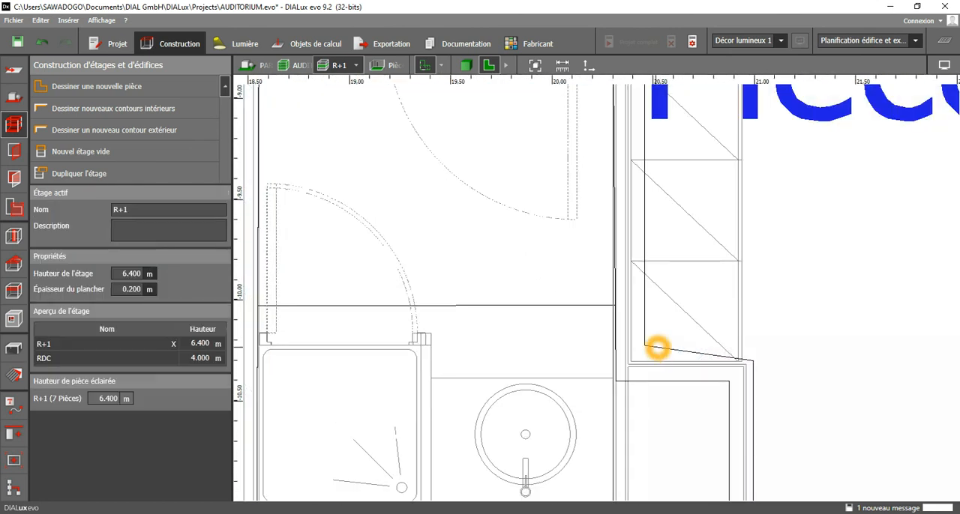
left_click(657, 347)
left_click(646, 344)
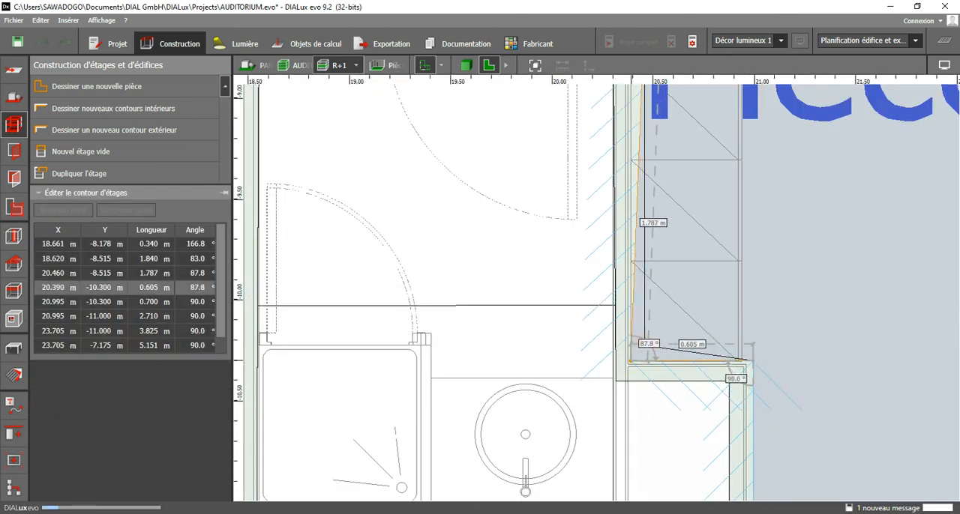
middle_click_drag(597, 157, 568, 421)
scroll(613, 284, "up", 2)
scroll(613, 283, "up", 1)
left_click_drag(620, 253, 596, 267)
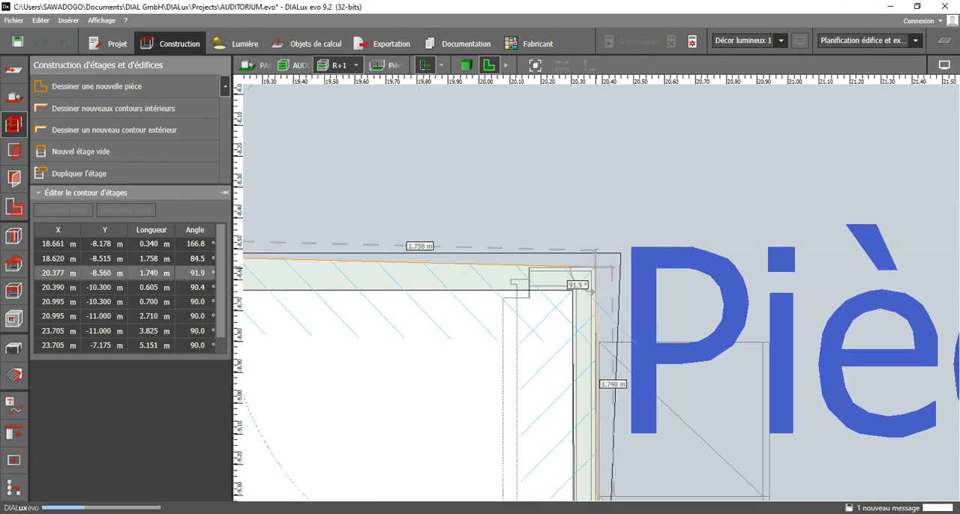
Straighten Pièce 21's corridor-side wall by moving its lower points to (18.553, -8.560) m and (18.553, -8.280) m.
scroll(559, 342, "down", 3)
middle_click_drag(258, 294, 561, 295)
scroll(536, 295, "up", 3)
left_click(507, 272)
left_click_drag(507, 272, 486, 287)
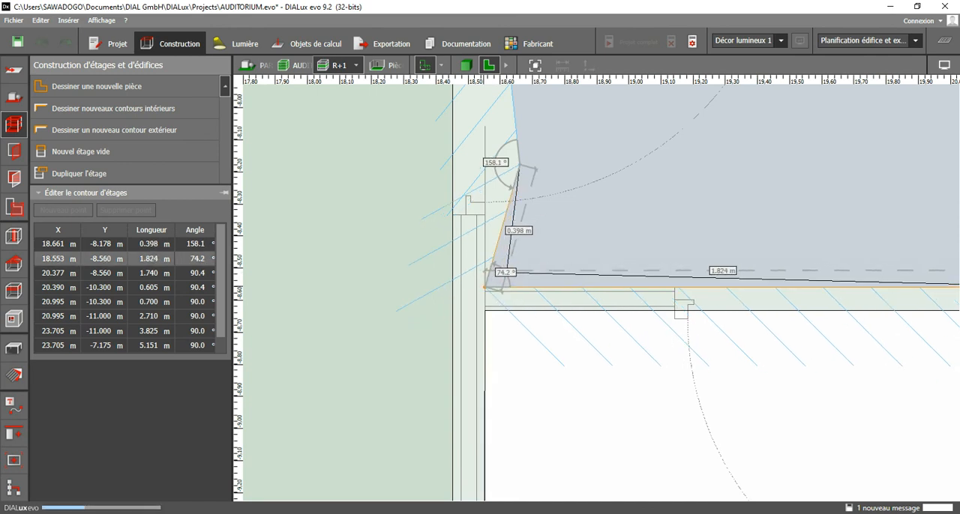
left_click(512, 189)
left_click_drag(512, 189, 486, 199)
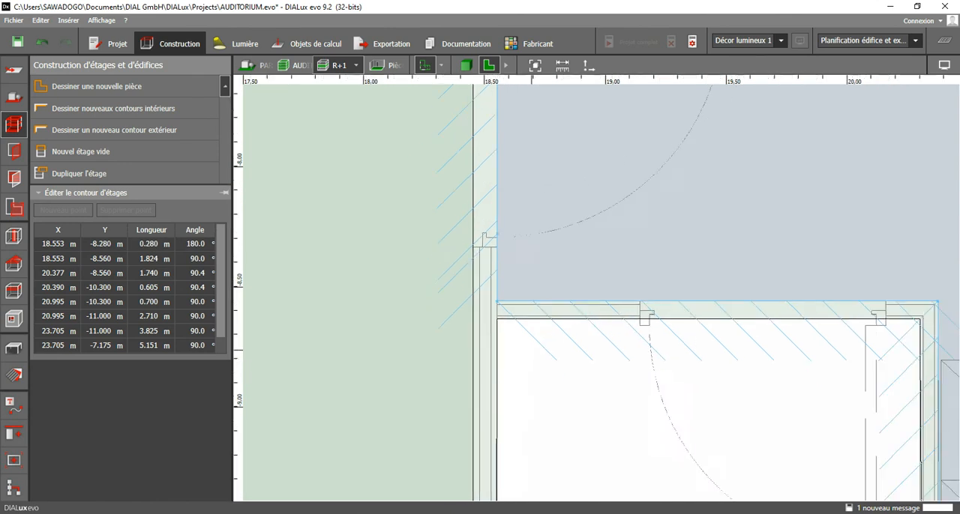
scroll(530, 337, "down", 5)
scroll(547, 239, "down", 2)
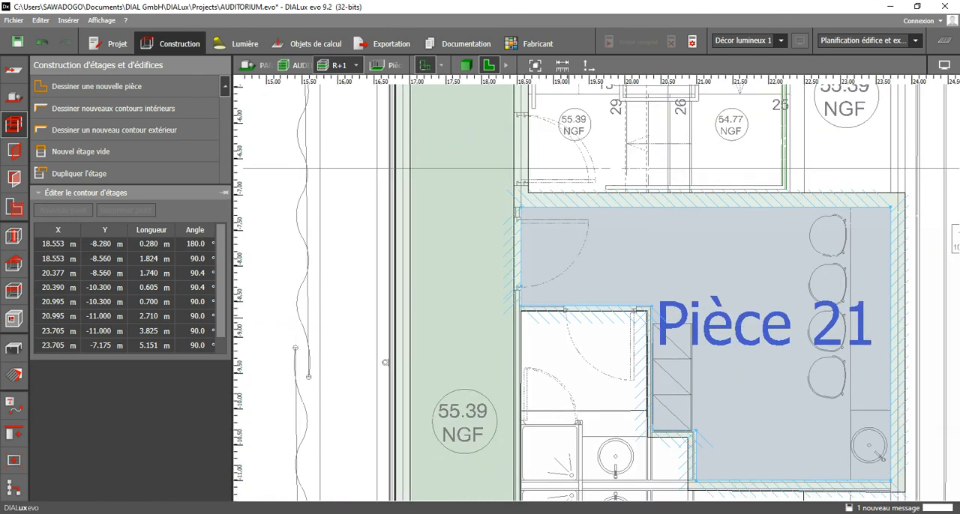
Select the outer contour again and move its corner near the washbasin to (20.303, -10.400) m.
scroll(663, 450, "up", 5)
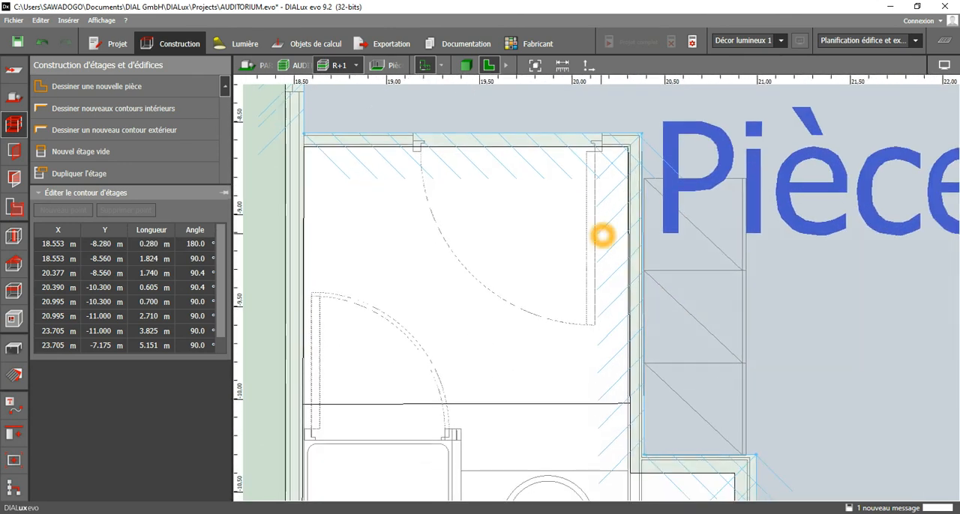
middle_click_drag(631, 412, 631, 397)
left_click(630, 397)
scroll(630, 396, "up", 2)
left_click(634, 397)
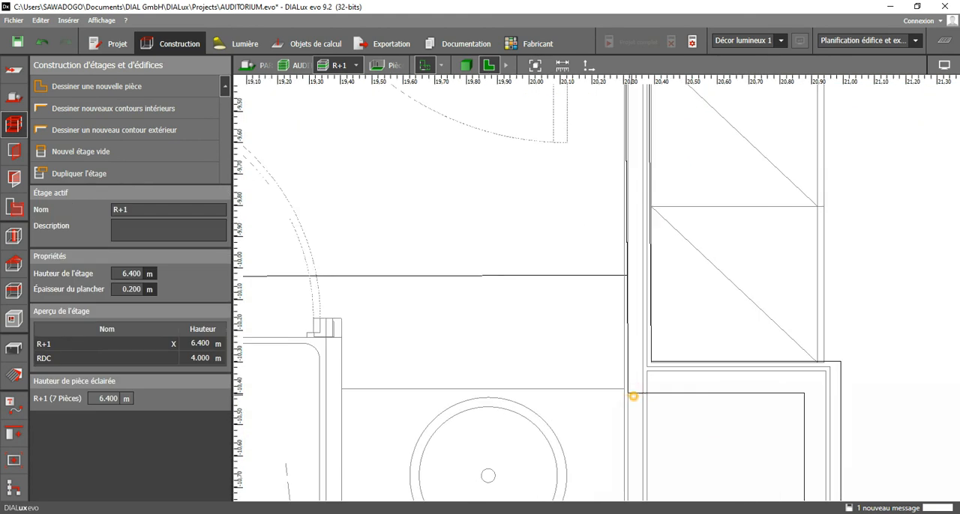
left_click(628, 395)
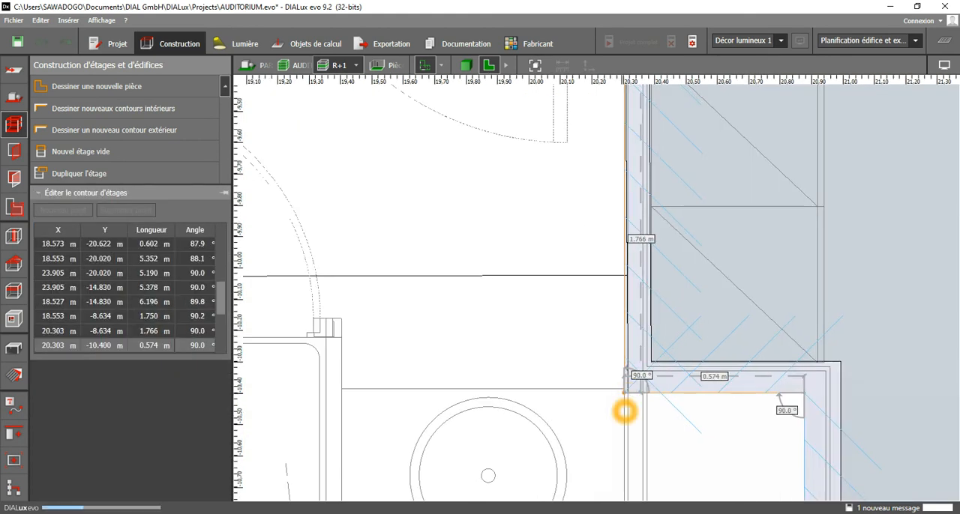
scroll(626, 373, "down", 3)
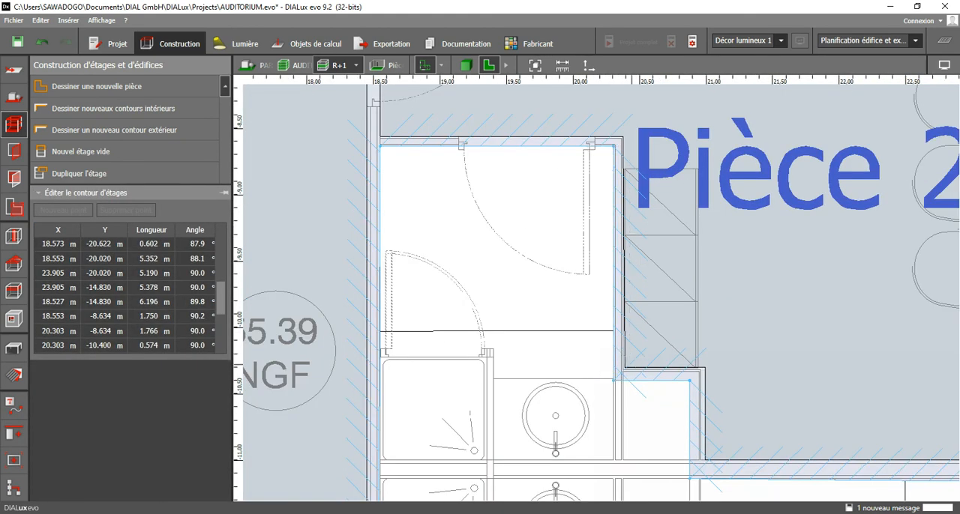
Move Pièce 21's two recess corners below the cupboards to (20.377, -10.317) m and (20.986, -10.317) m.
scroll(670, 354, "up", 2)
left_click(675, 381)
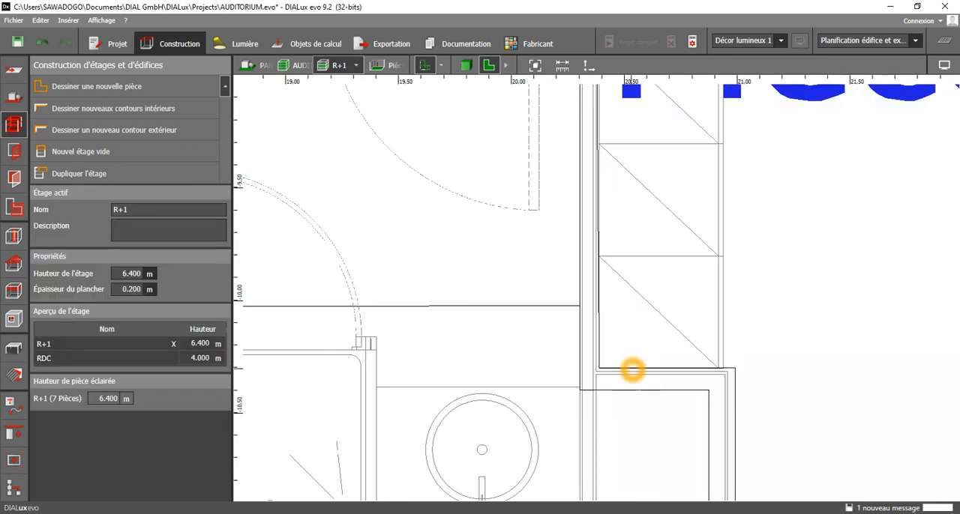
scroll(622, 352, "up", 2)
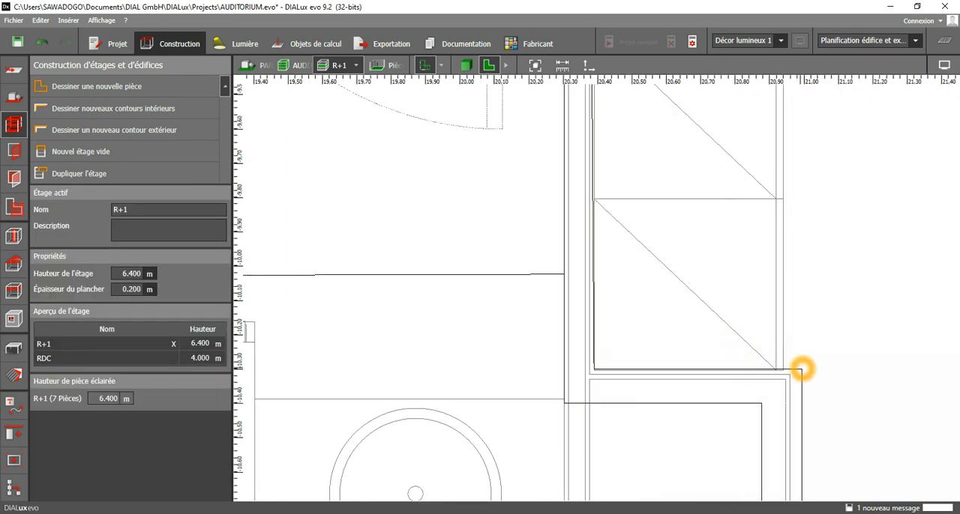
left_click(801, 369)
scroll(609, 375, "up", 2)
left_click(597, 373)
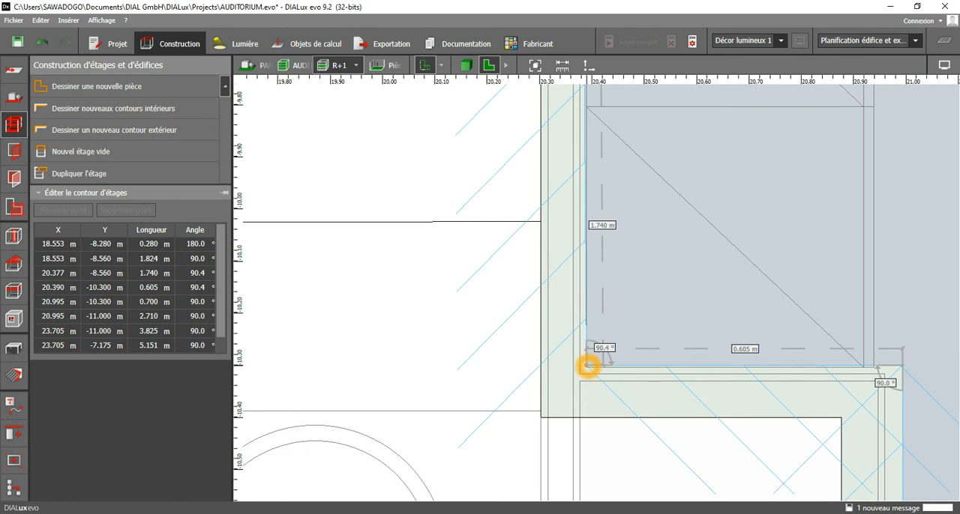
left_click_drag(588, 365, 588, 367)
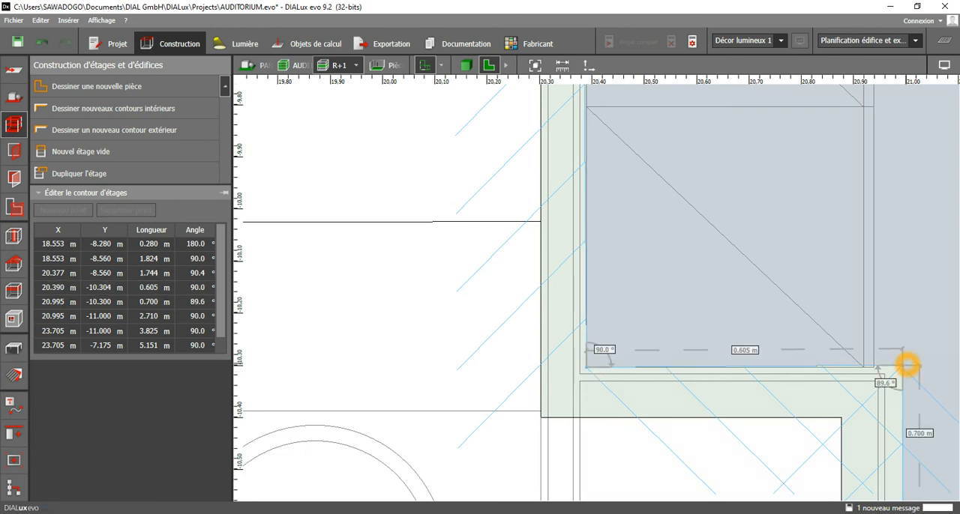
left_click_drag(586, 368, 579, 374)
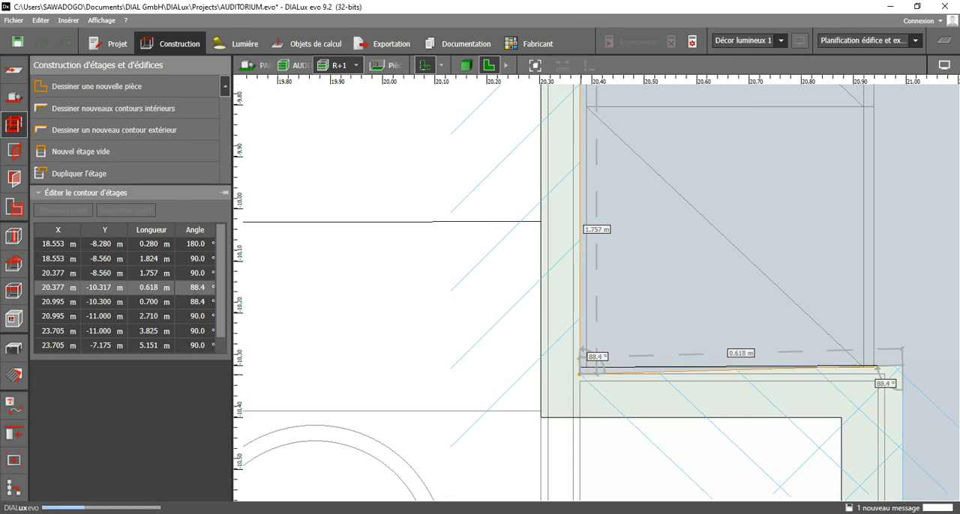
left_click_drag(895, 366, 897, 367)
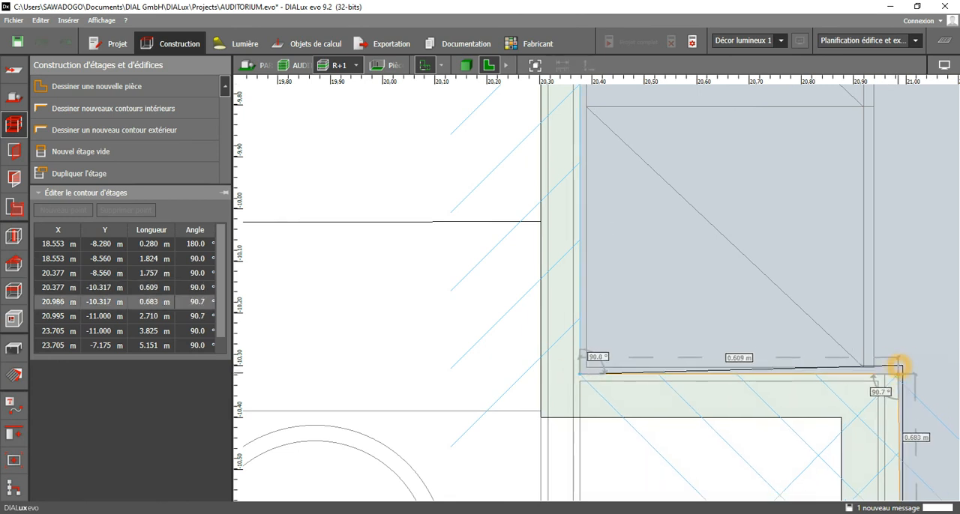
Align Pièce 21's short recess wall at X 20.960 m, from Y -10.317 m to Y -11.000 m, and finish editing the room.
scroll(848, 334, "down", 8)
middle_click_drag(856, 464, 781, 332)
scroll(793, 390, "up", 1)
scroll(793, 391, "up", 2)
mouse_move(796, 357)
left_mouse_down()
mouse_move(813, 358)
mouse_move(785, 358)
left_mouse_up()
middle_click_drag(771, 245, 762, 421)
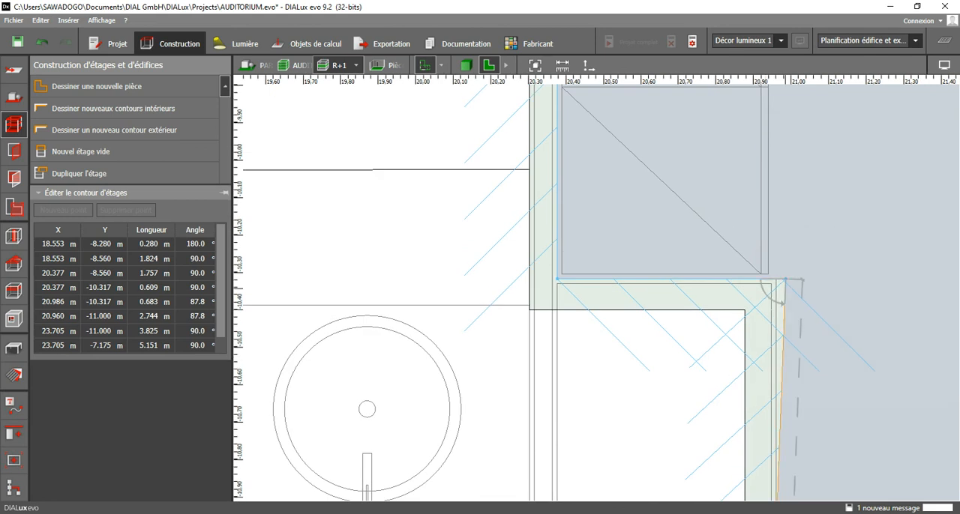
left_click_drag(786, 280, 781, 281)
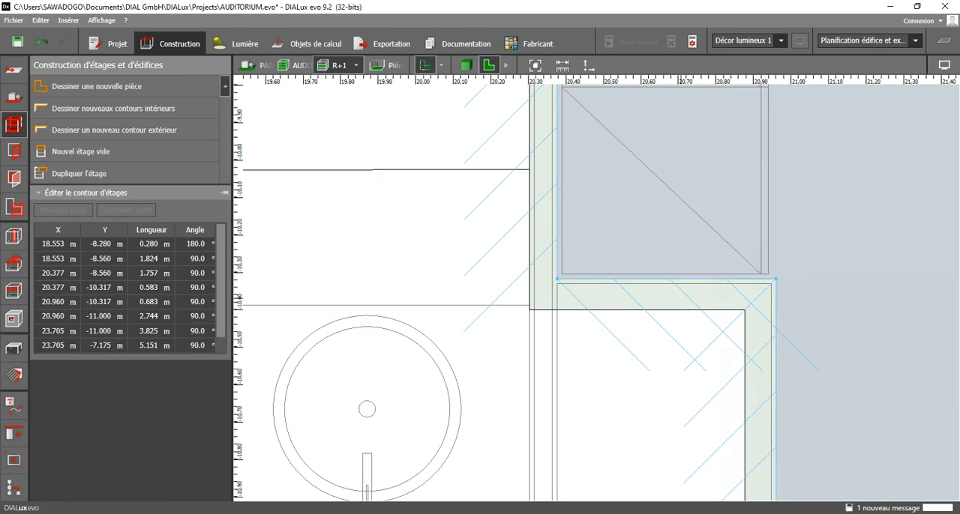
scroll(642, 308, "down", 5)
middle_click_drag(570, 208, 557, 335)
left_click(531, 303)
scroll(529, 301, "down", 4)
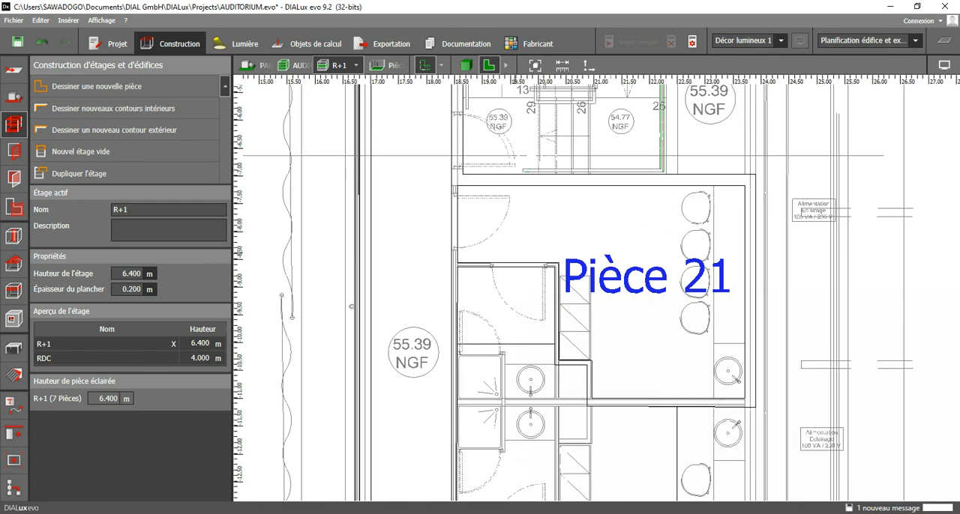
Switch to the 3D view and examine the walls of the whole R+1 storey.
left_click(461, 66)
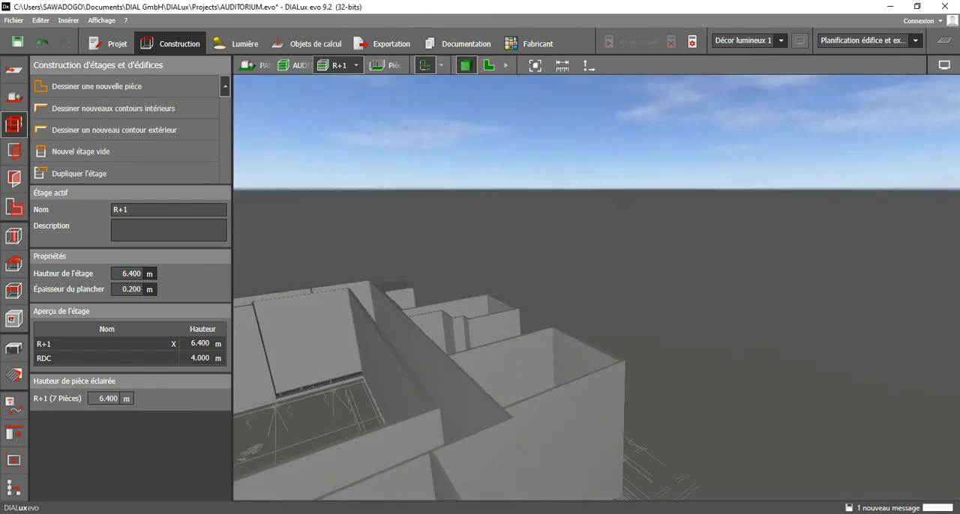
middle_click_drag(523, 296, 536, 371)
scroll(536, 371, "down", 3)
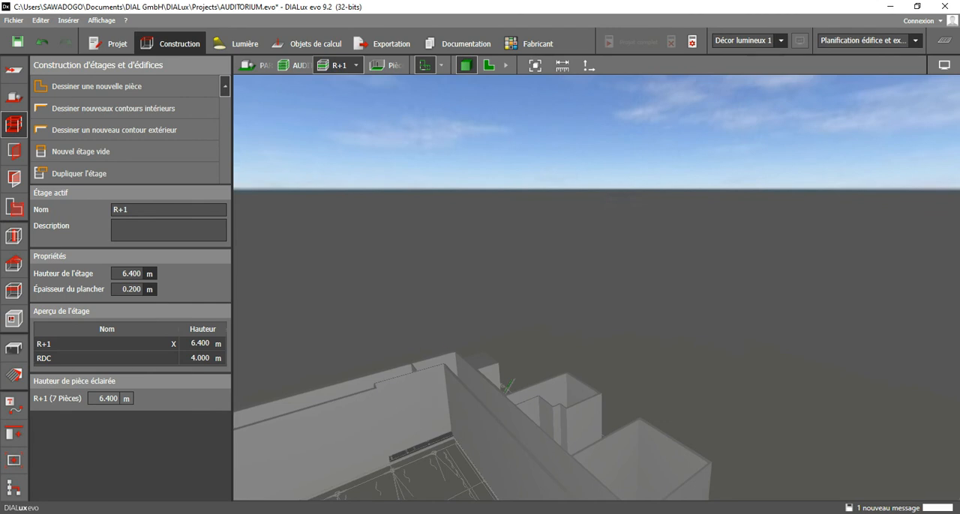
middle_click_drag(450, 435, 517, 357)
scroll(518, 356, "down", 2)
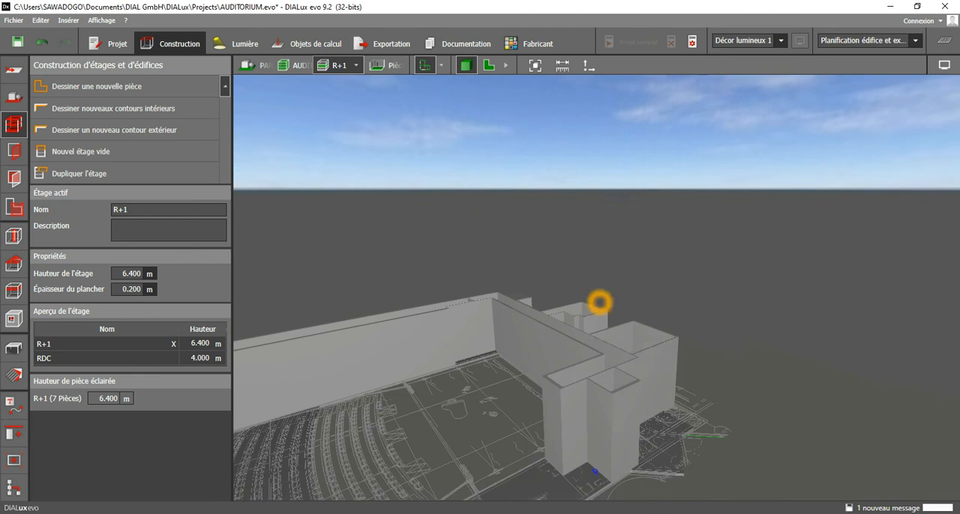
scroll(531, 322, "down", 2)
middle_click_drag(435, 420, 574, 352)
scroll(536, 338, "down", 3)
middle_click_drag(525, 330, 462, 344)
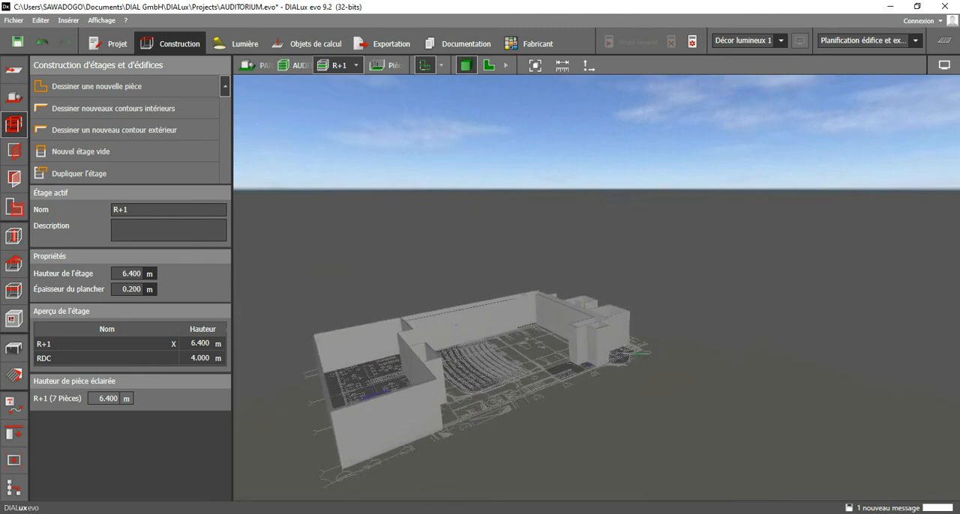